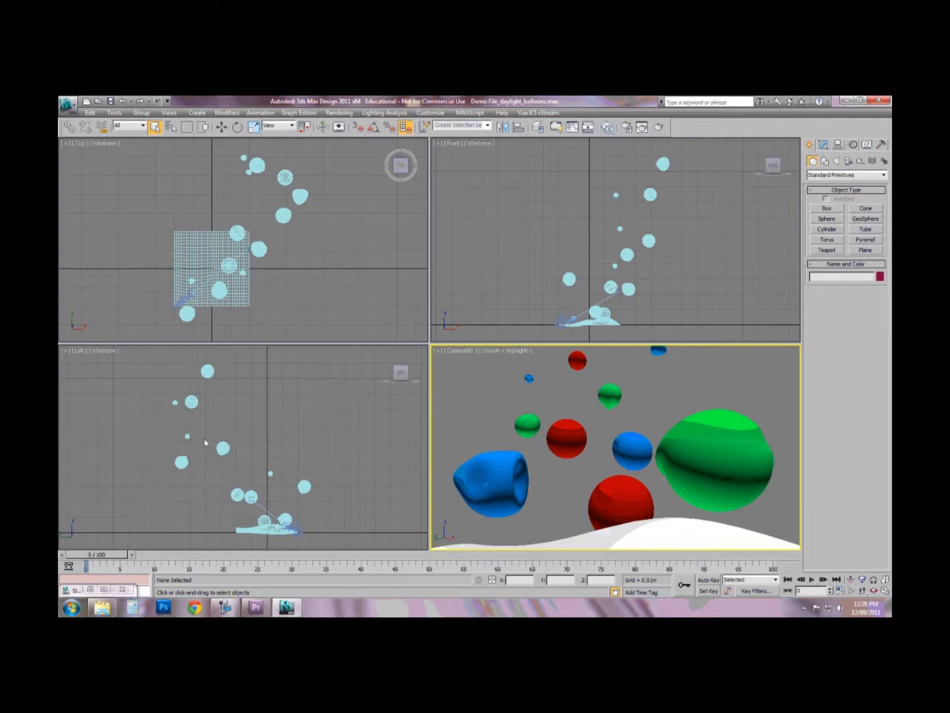
Show the available photometric light types for creation and make the camera view active
left_click(839, 162)
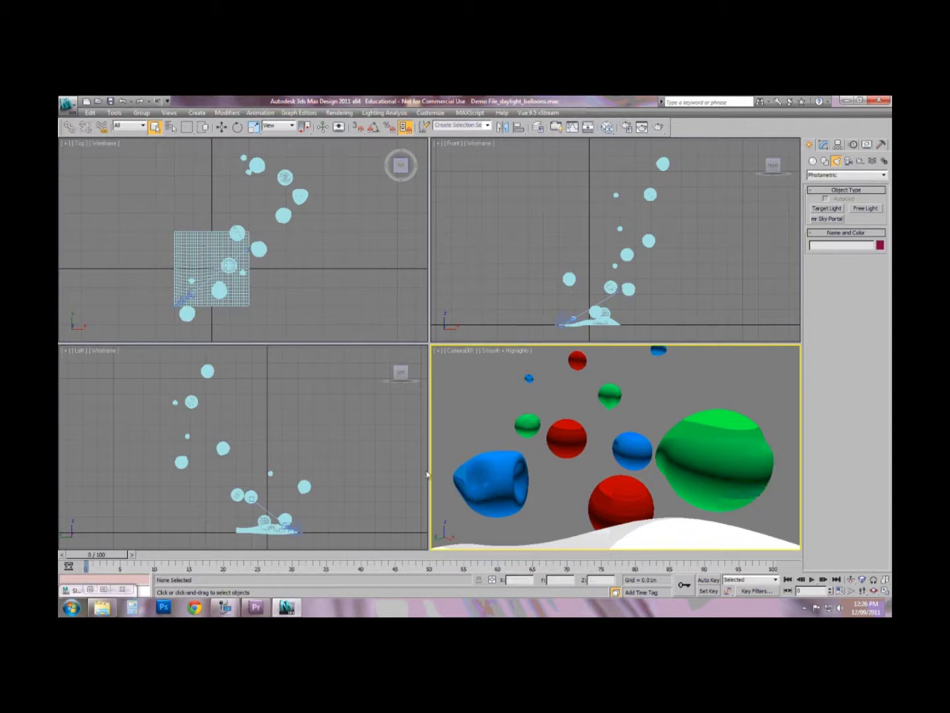
left_click(337, 290)
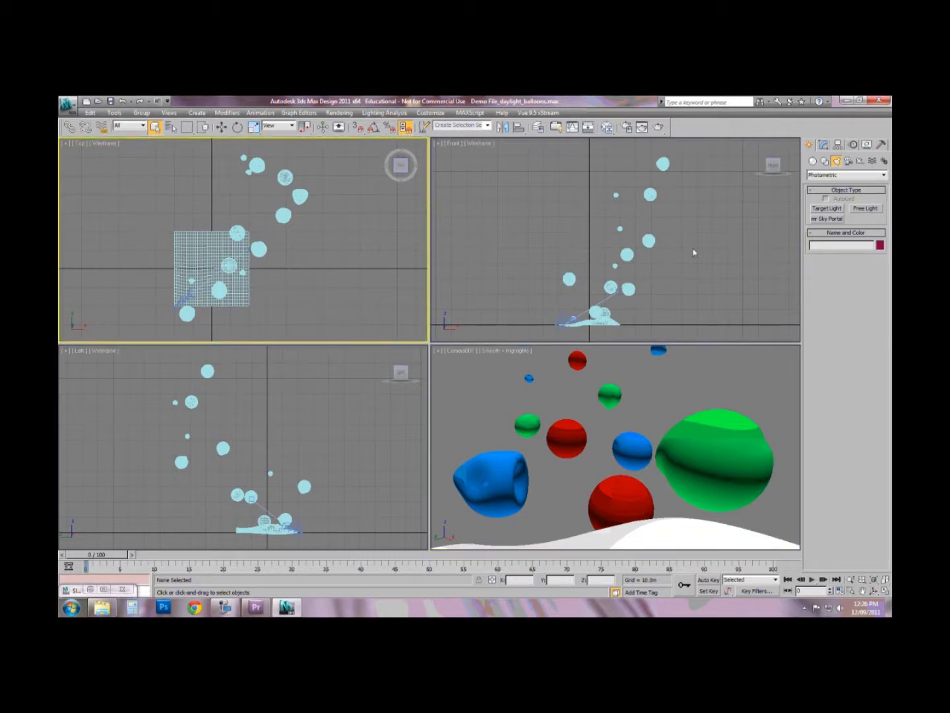
right_click(643, 447)
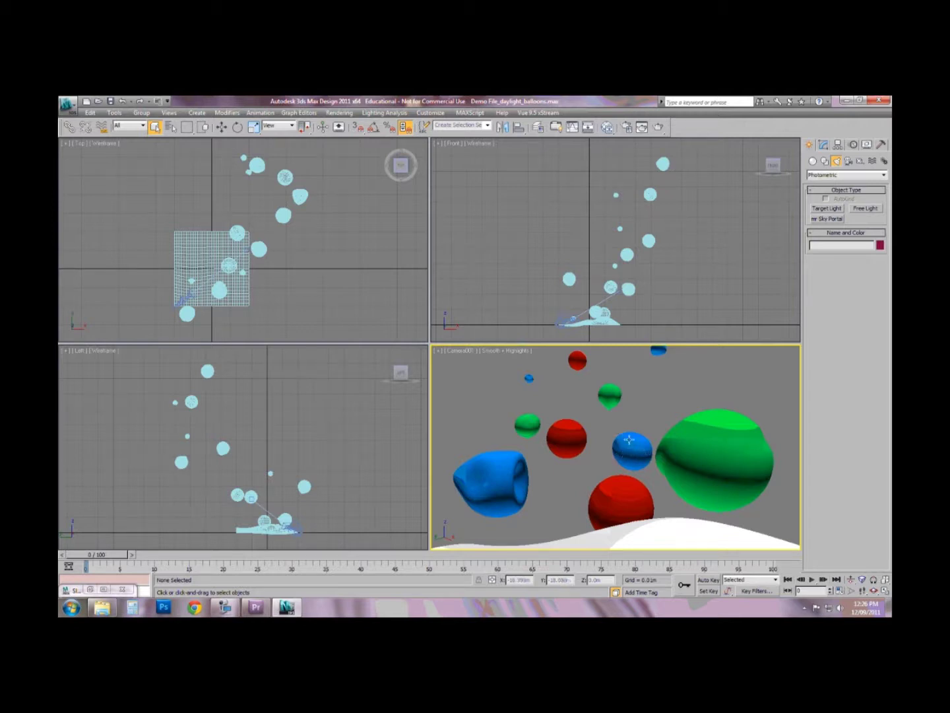
Open the Slate Material Editor and enlarge the preview of the green Plastic Latex material node
left_click(607, 128)
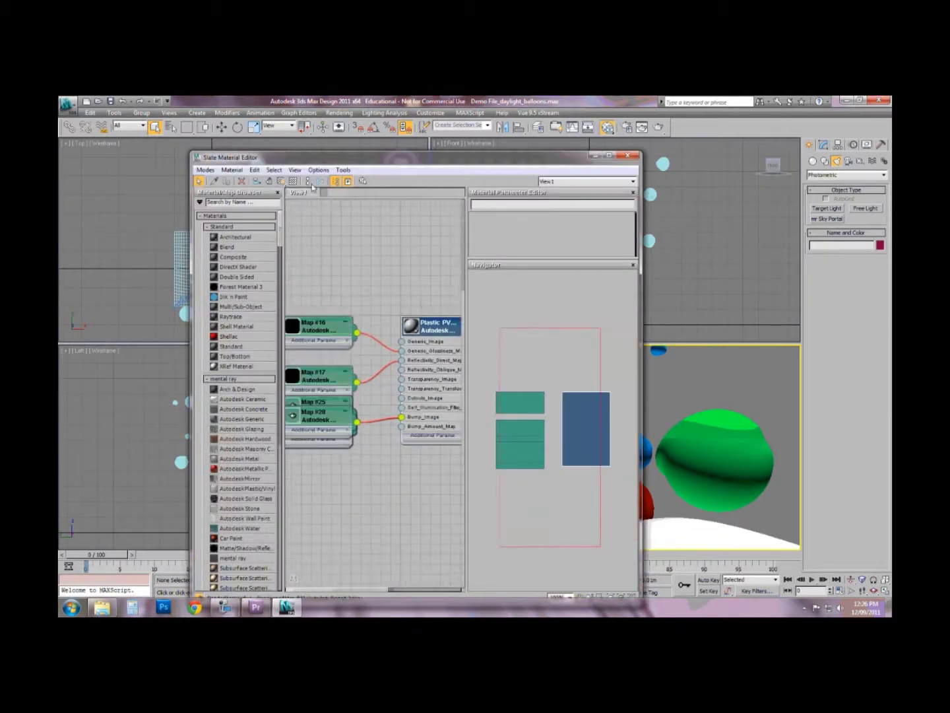
scroll(357, 394, "up", 2)
left_click(396, 305)
scroll(354, 322, "up", 4)
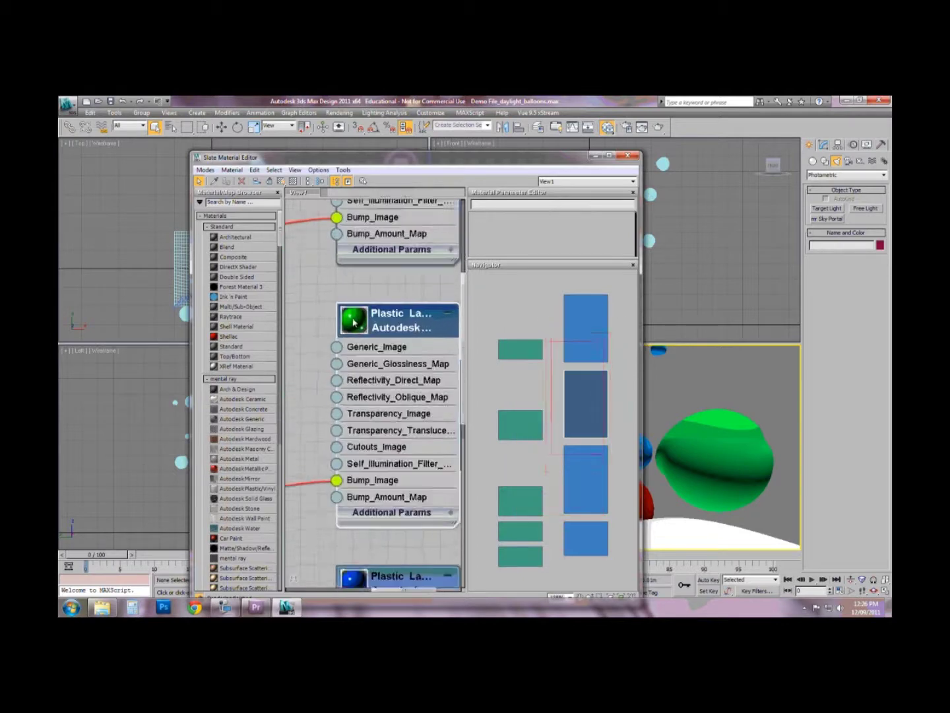
double_click(355, 322)
scroll(346, 383, "up", 2)
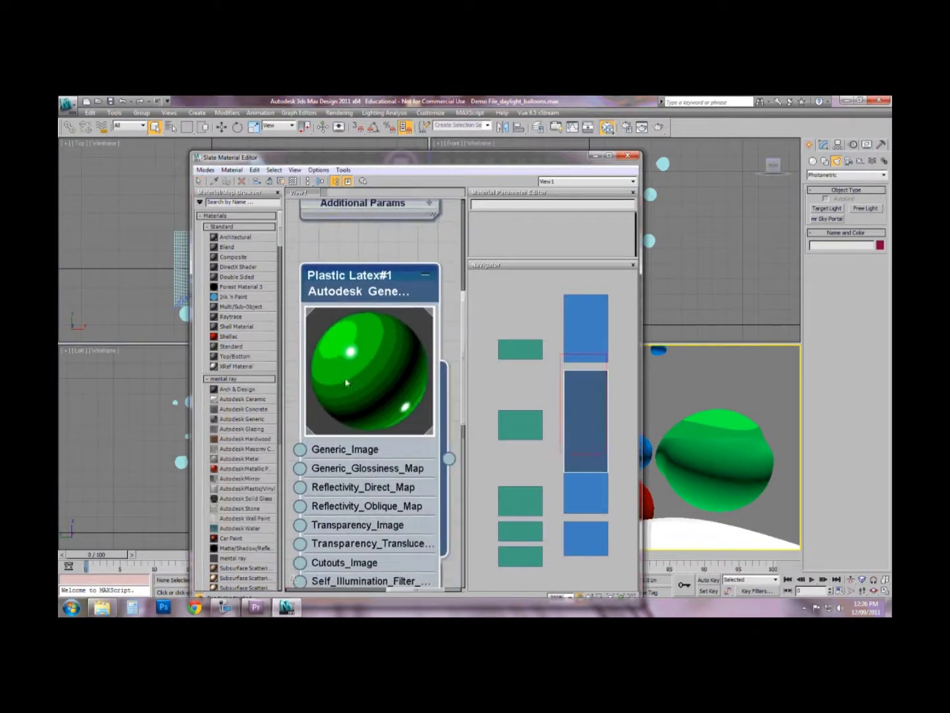
Examine the generic, reflectivity and transparency parameters of the Plastic Latex#1 material, and close the material editor
middle_click_drag(346, 383, 338, 358)
double_click(392, 278)
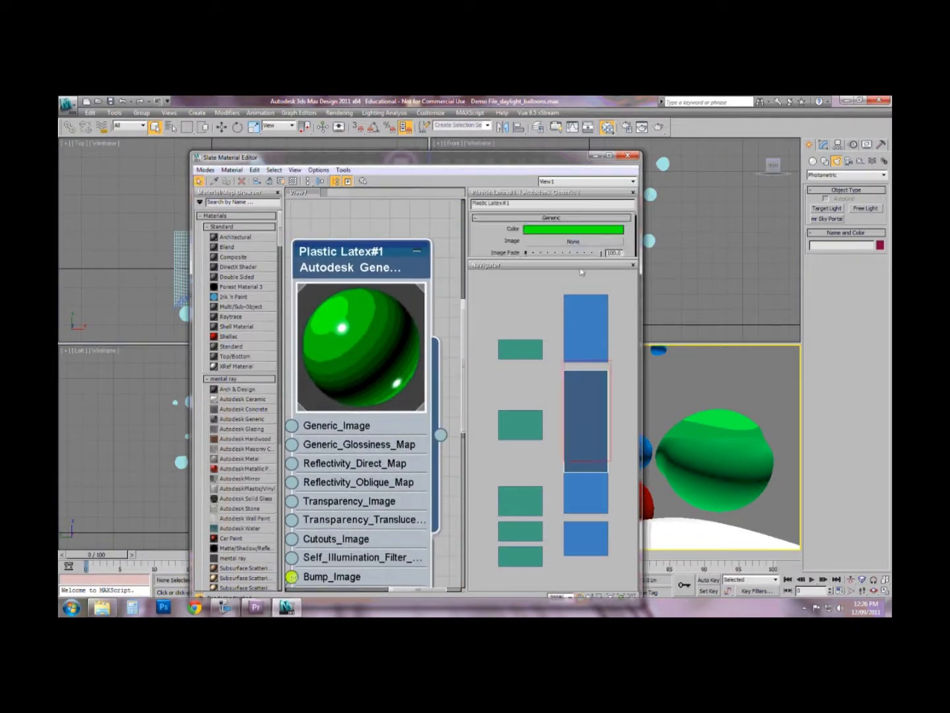
left_click_drag(584, 259, 573, 515)
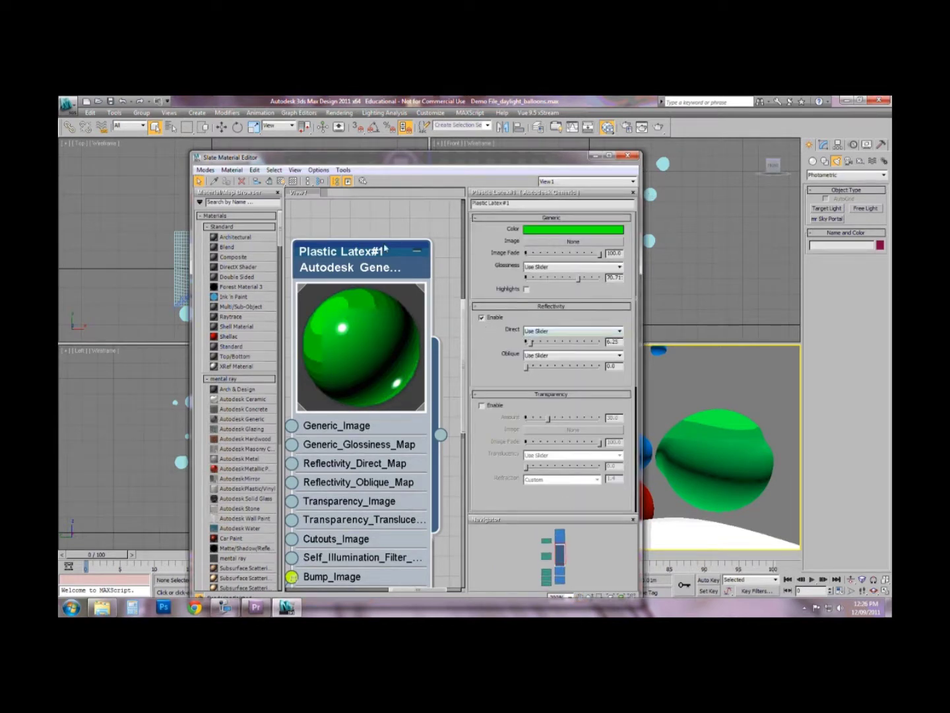
middle_click_drag(385, 249, 385, 306)
scroll(363, 467, "down", 5)
scroll(362, 396, "down", 2)
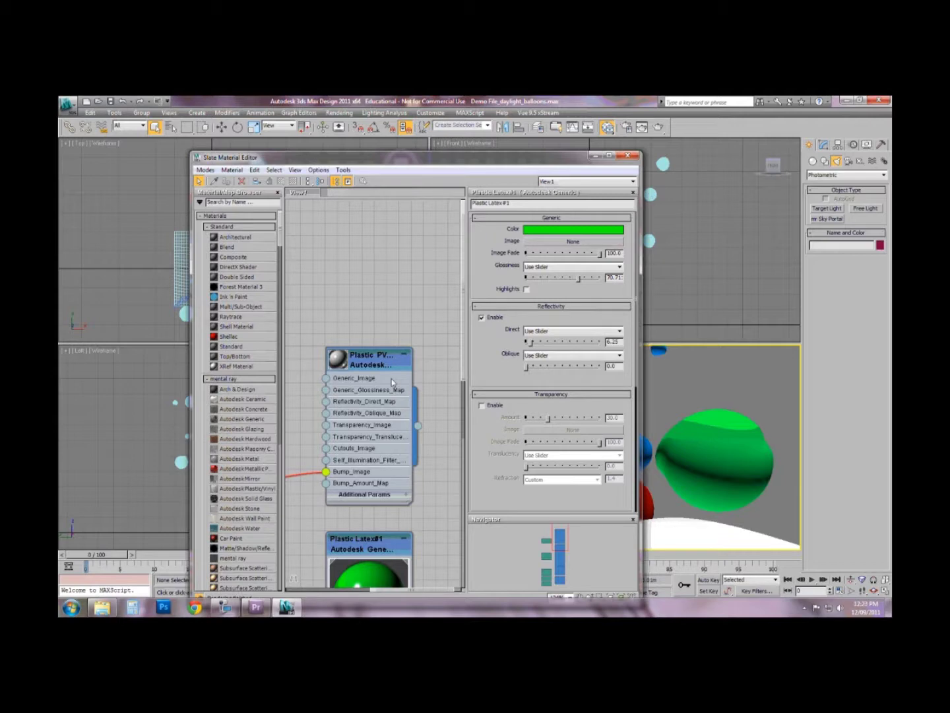
left_click(628, 156)
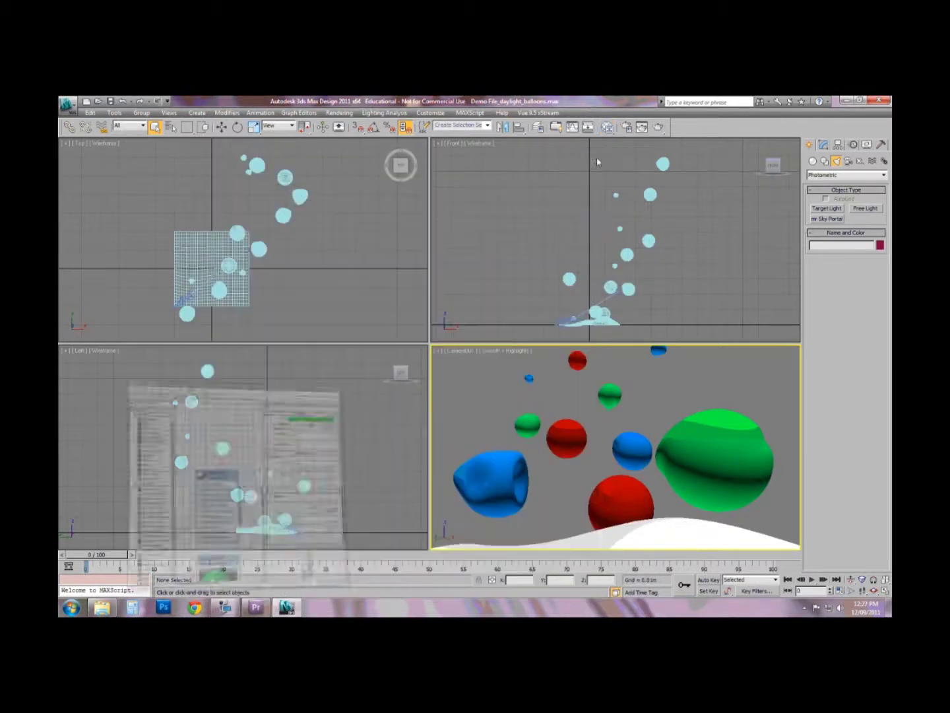
Isolate the large dented blue balloon in a maximized perspective view
left_click(558, 297)
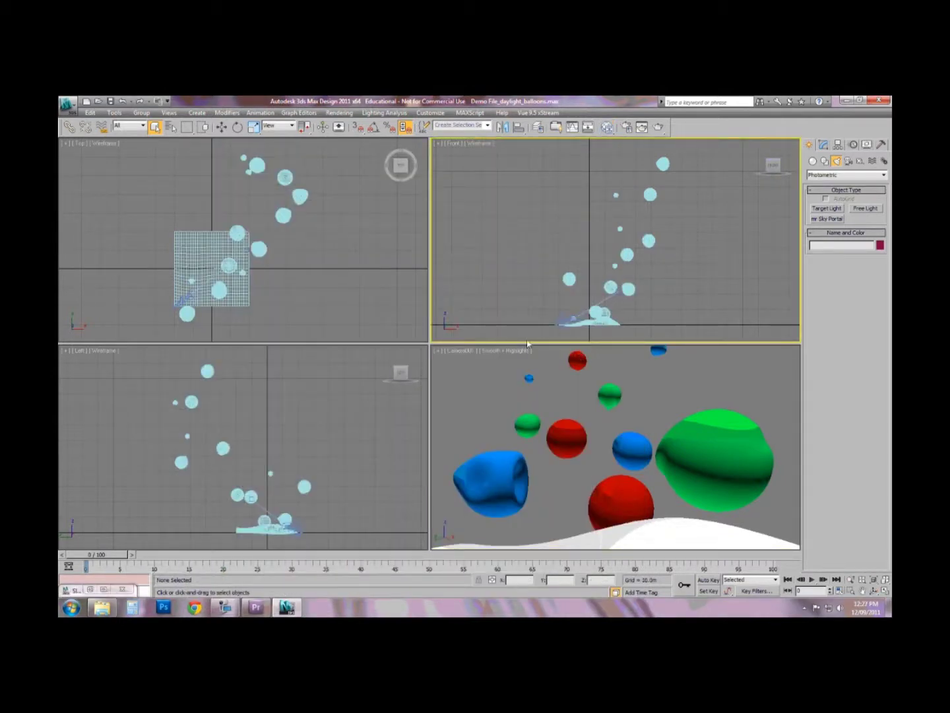
left_click(629, 289)
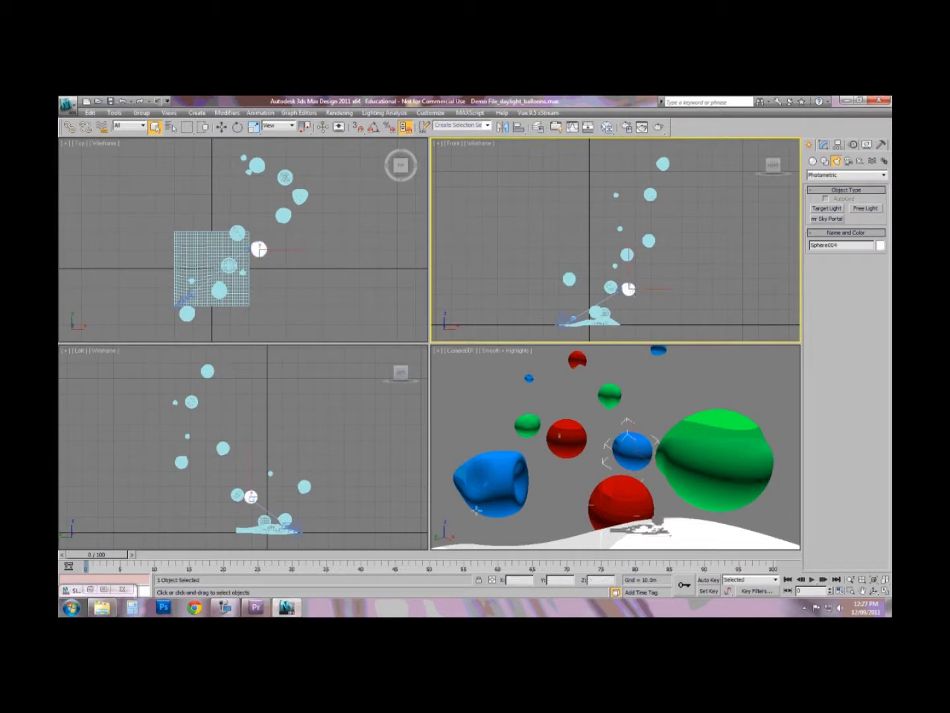
left_click(687, 432)
left_click(506, 481)
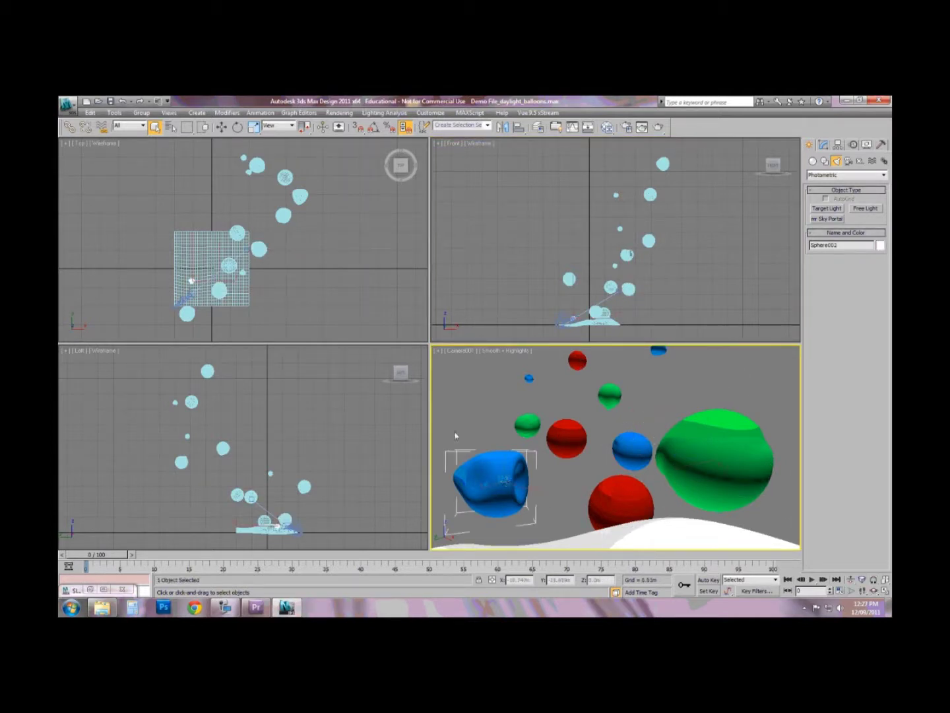
left_click(884, 591)
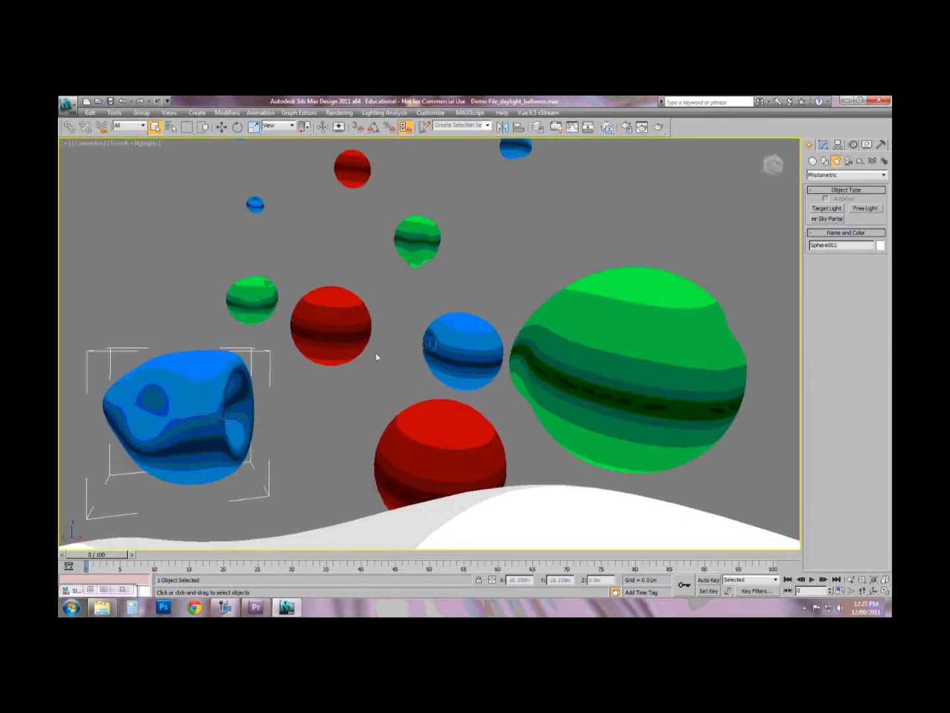
key("alt+w")
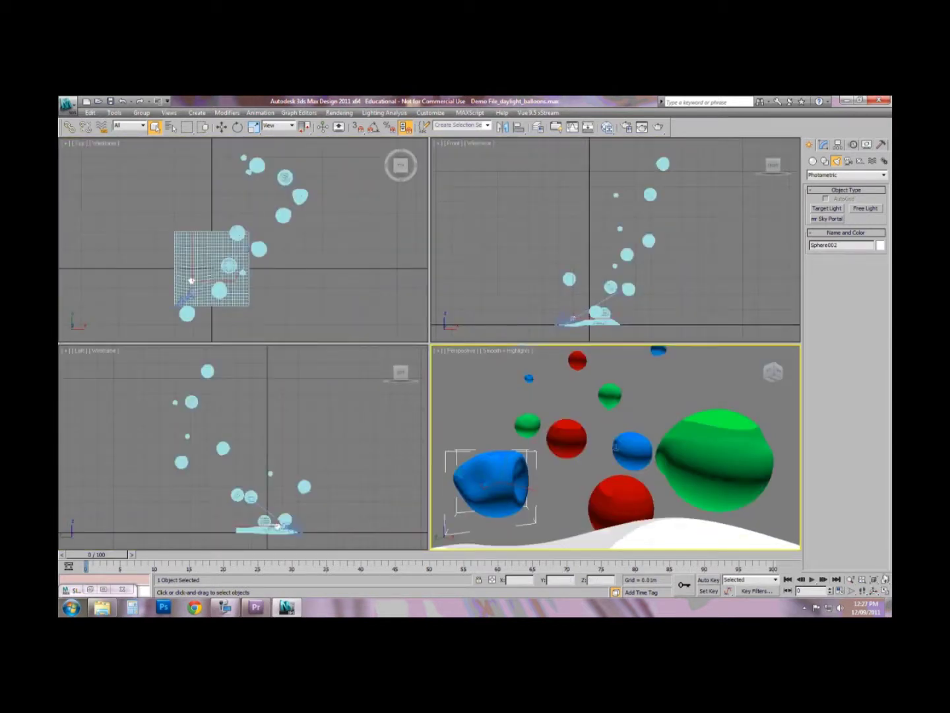
key("alt+w")
key("alt+q")
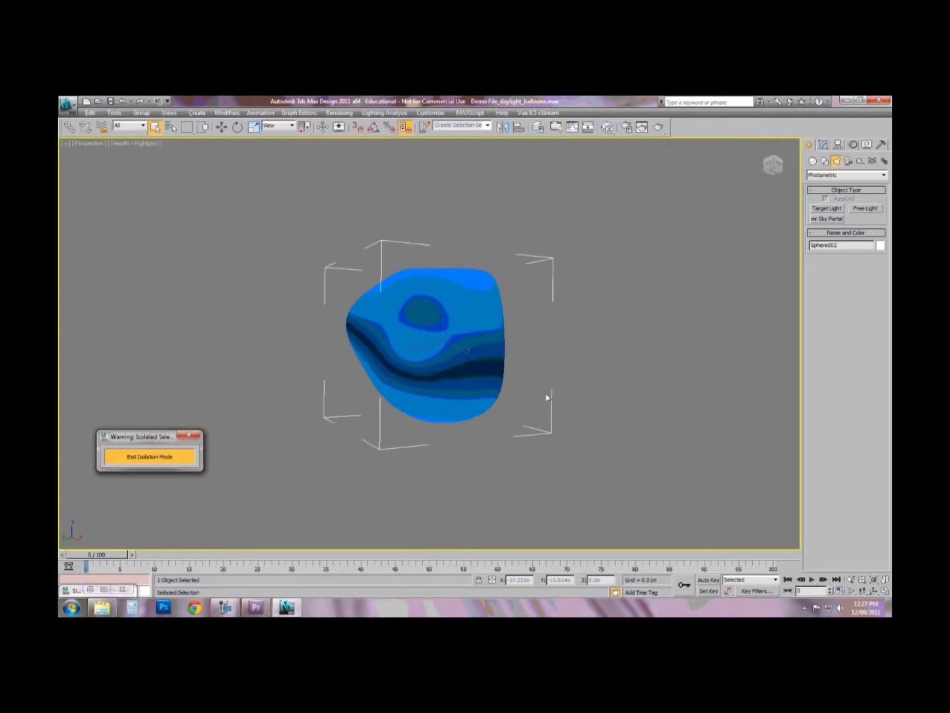
Turn on edged faces in the perspective view to show the isolated balloon's mesh
mouse_move(497, 441)
middle_mouse_down("alt")
mouse_move(452, 427)
mouse_move(467, 373)
mouse_move(514, 318)
middle_mouse_up("alt")
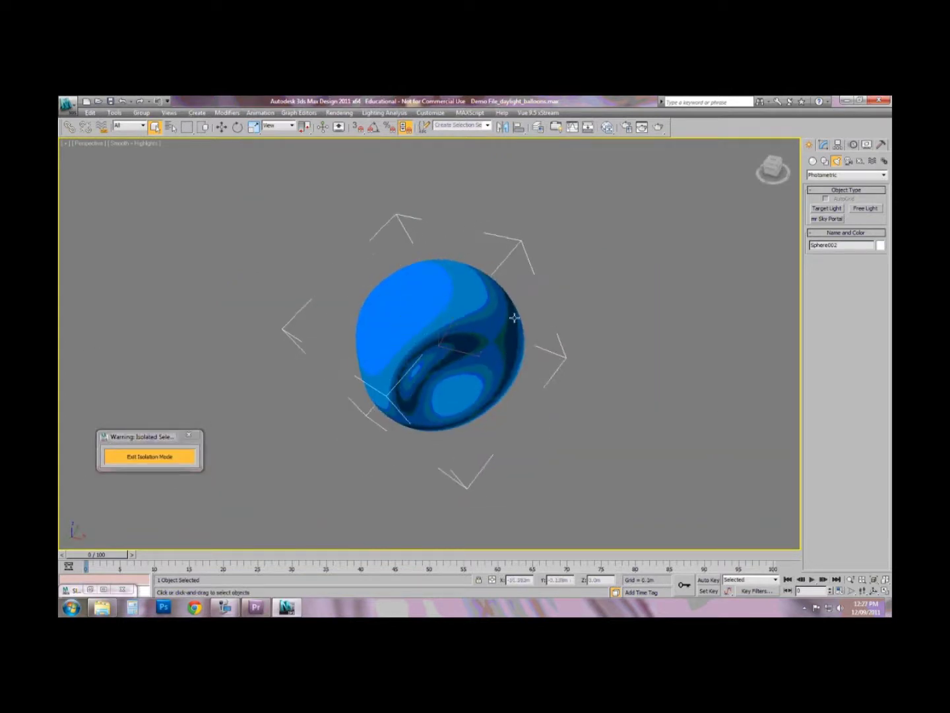
left_click(141, 143)
left_click(192, 199)
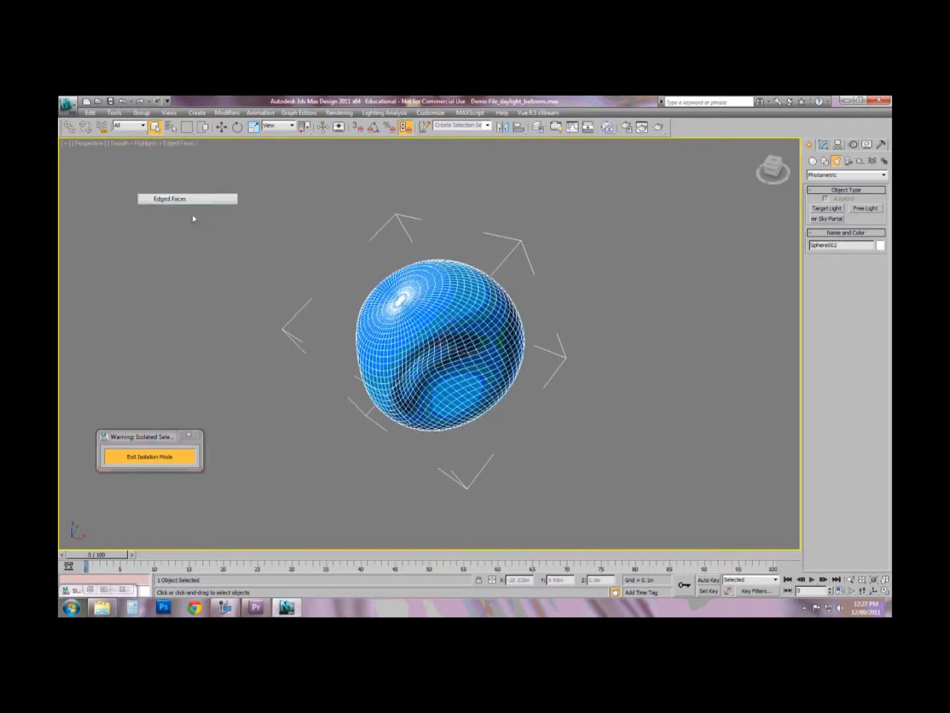
Turn off the balloon's TurboSmooth and Edit Poly modifiers and examine the base Sphere and its parameters
left_click(823, 146)
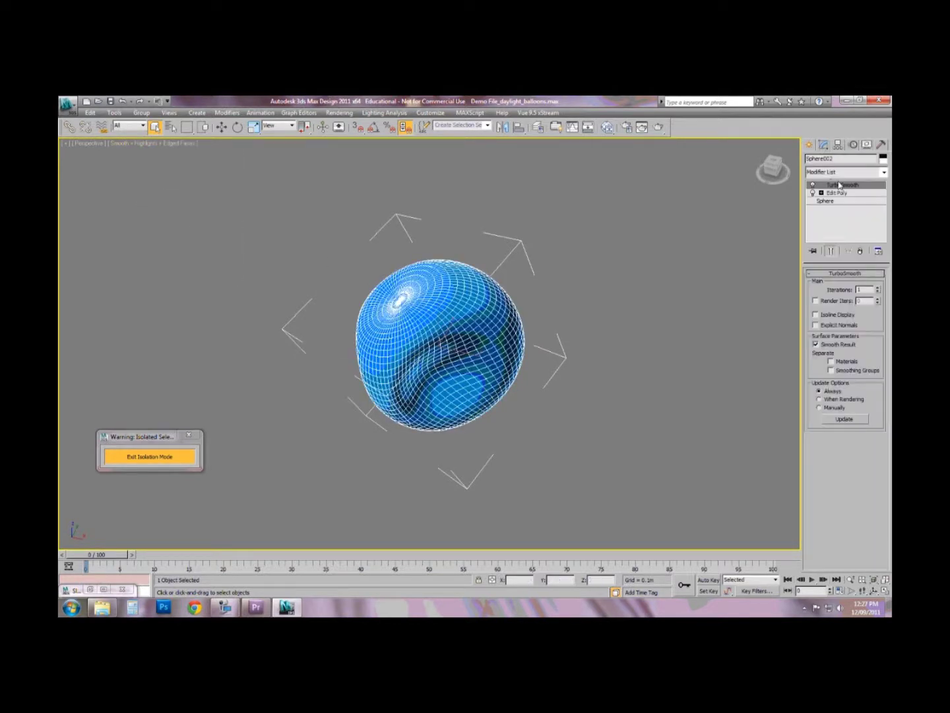
left_click(812, 192)
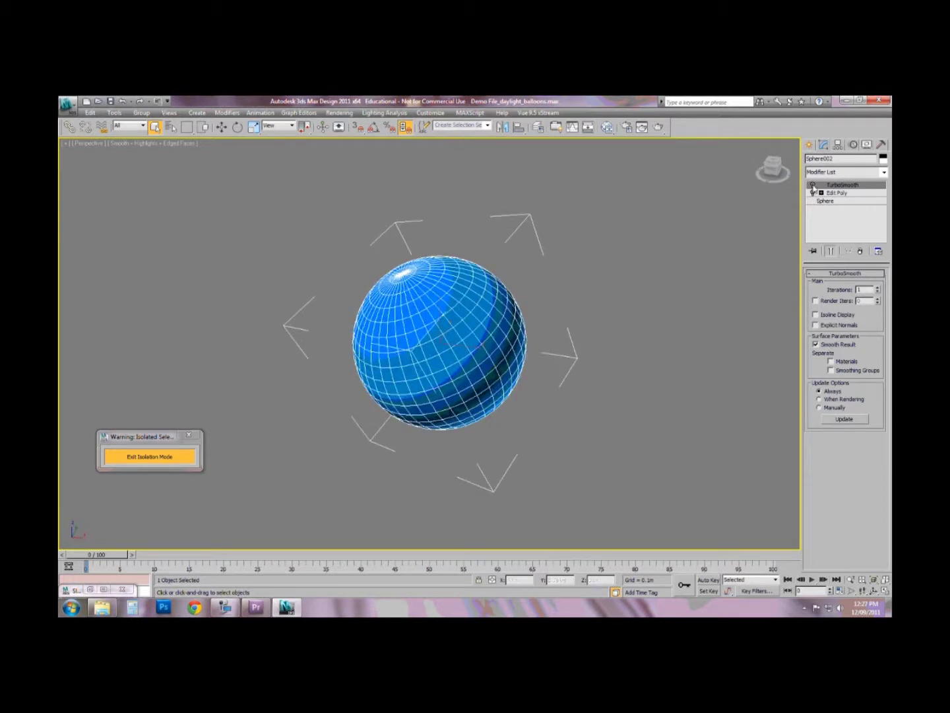
left_click(837, 202)
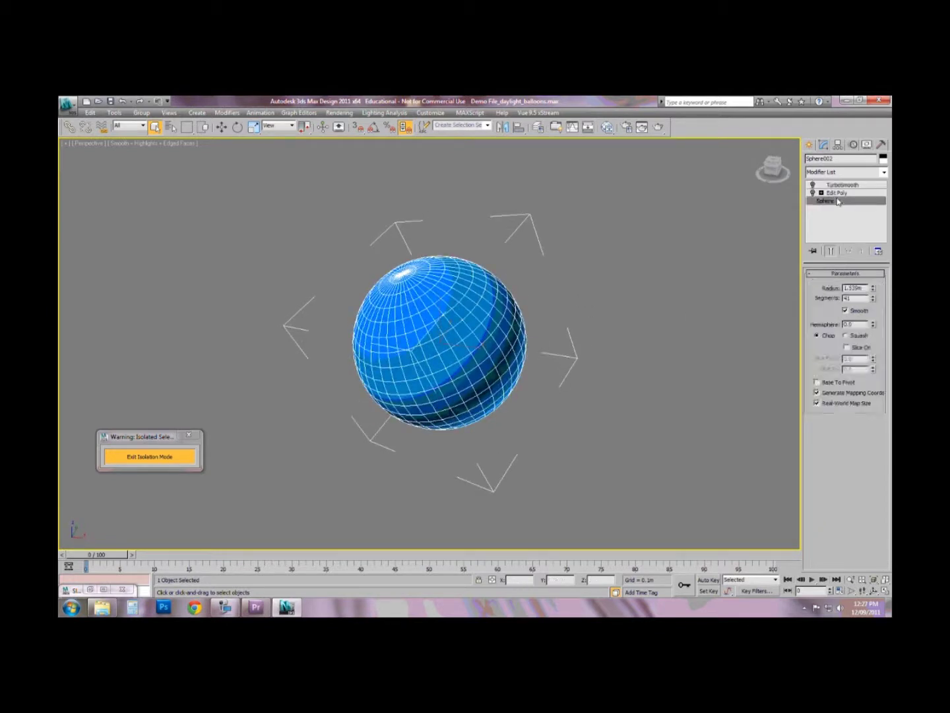
middle_click_drag(487, 315, 490, 282, "alt")
scroll(478, 290, "up", 3)
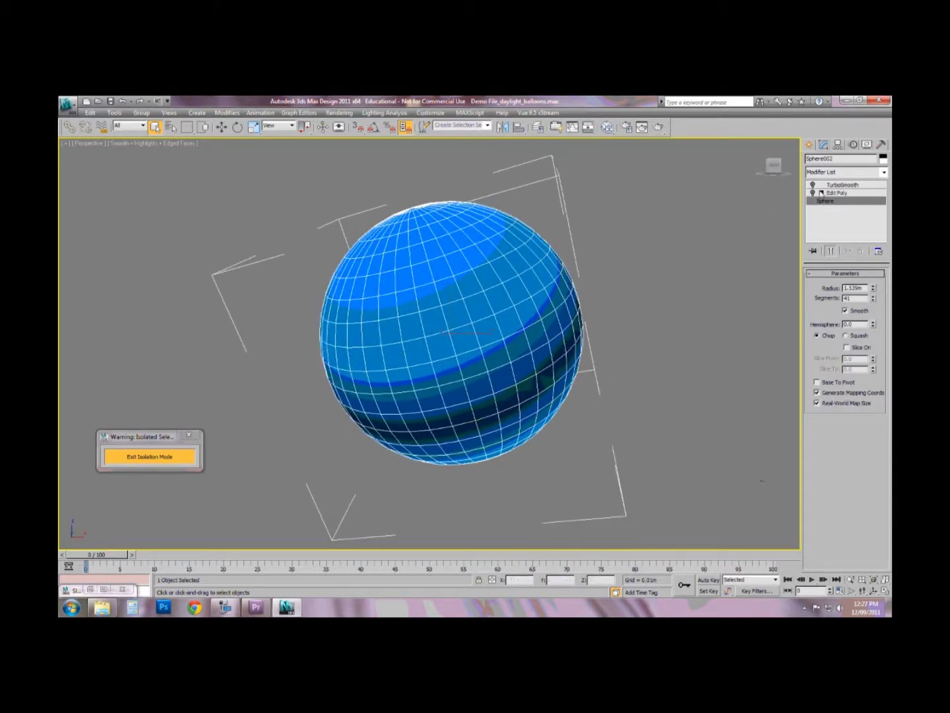
Turn the Edit Poly modifier back on and enter its vertex editing level
left_click(815, 193)
left_click(838, 193)
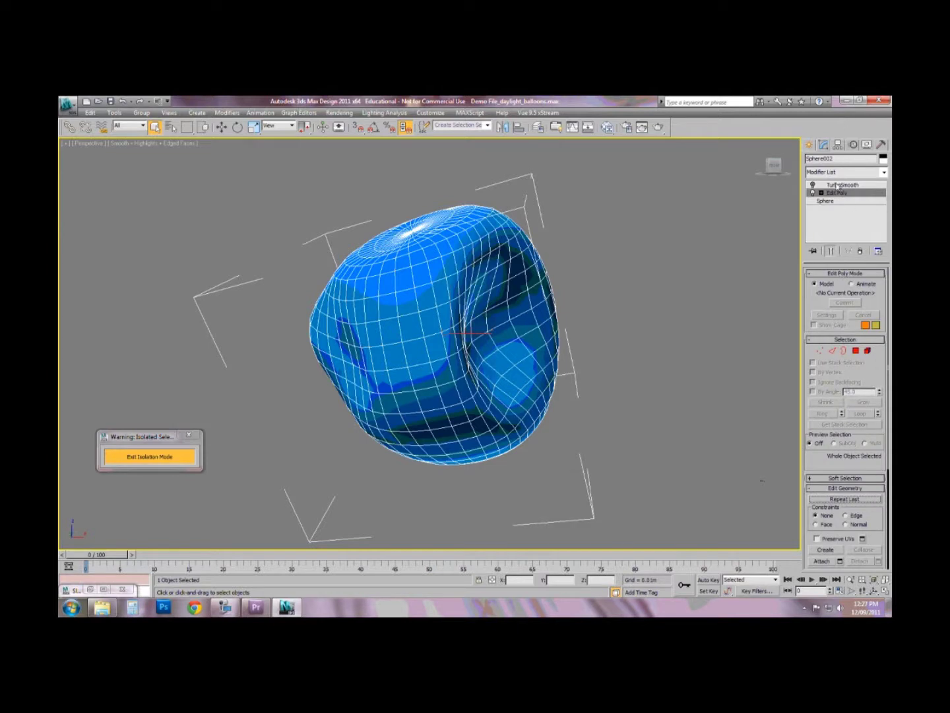
left_click(820, 350)
middle_click_drag(336, 339, 370, 251, "alt")
Uniformly scale the selected vertex near the balloon's pointed end slightly and leave vertex editing
left_click(222, 128)
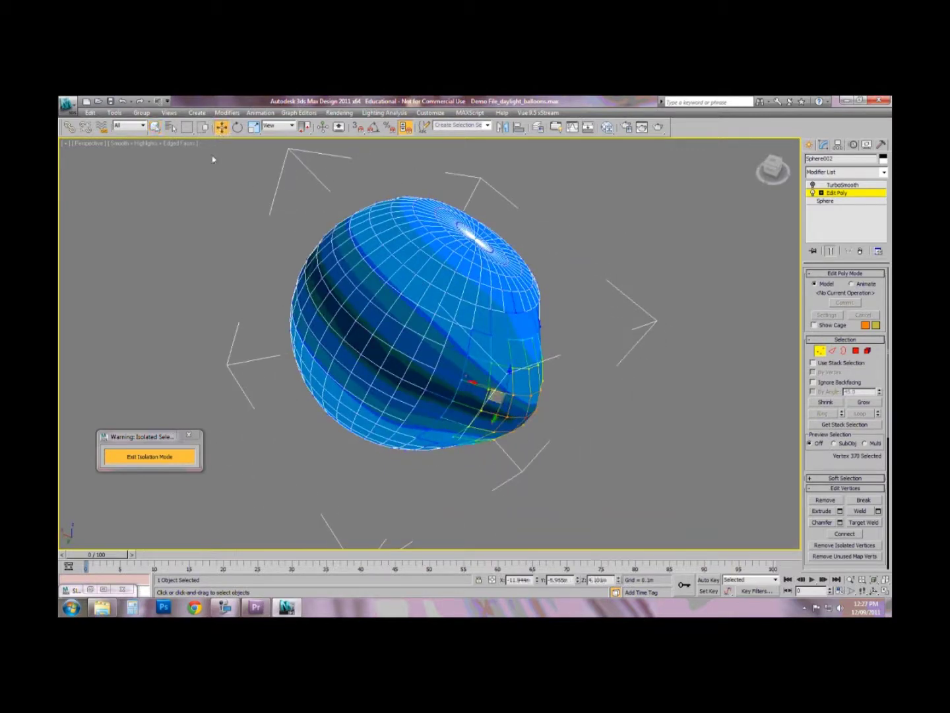
left_click(255, 128)
mouse_move(513, 396)
left_mouse_down()
mouse_move(502, 355)
mouse_move(518, 440)
mouse_move(508, 394)
mouse_move(516, 439)
mouse_move(509, 398)
mouse_move(519, 391)
left_mouse_up()
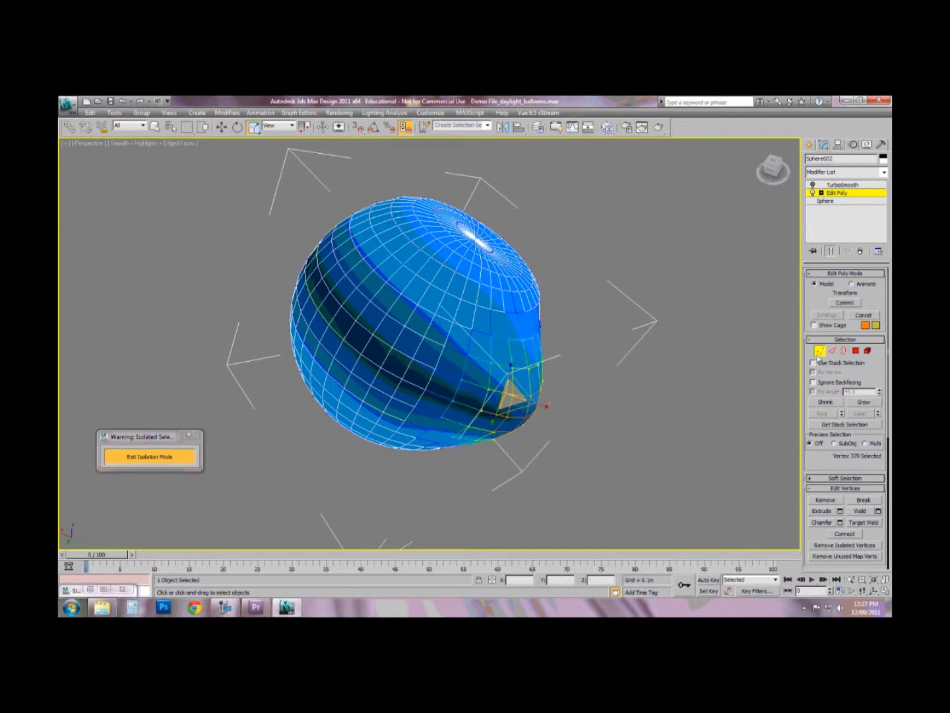
left_click(820, 193)
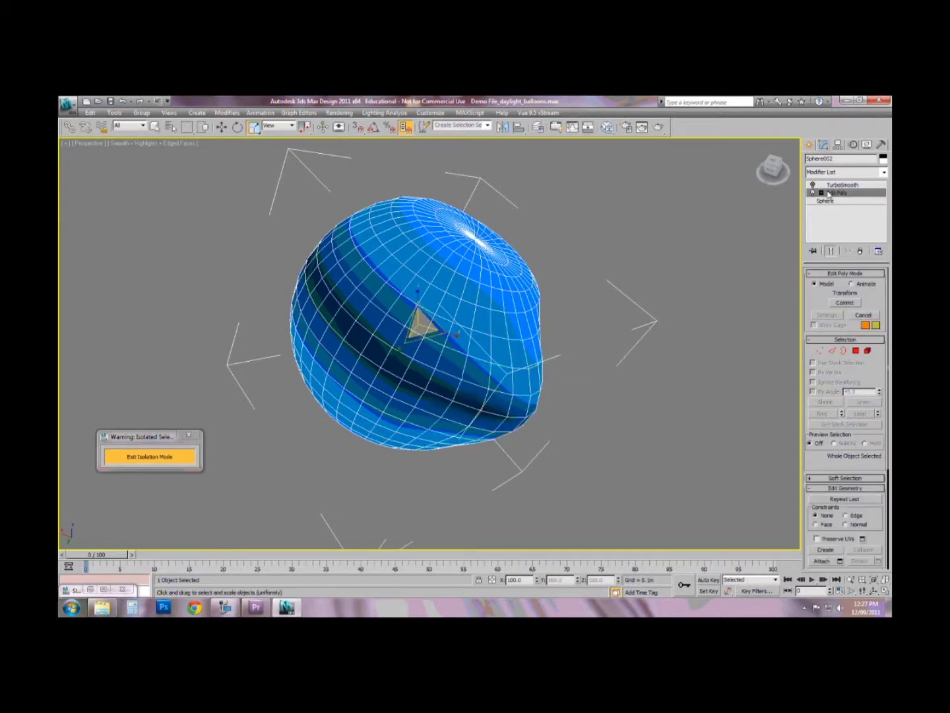
Turn the TurboSmooth modifier back on and show its settings with the balloon's pointed end in close view
scroll(483, 360, "up", 10)
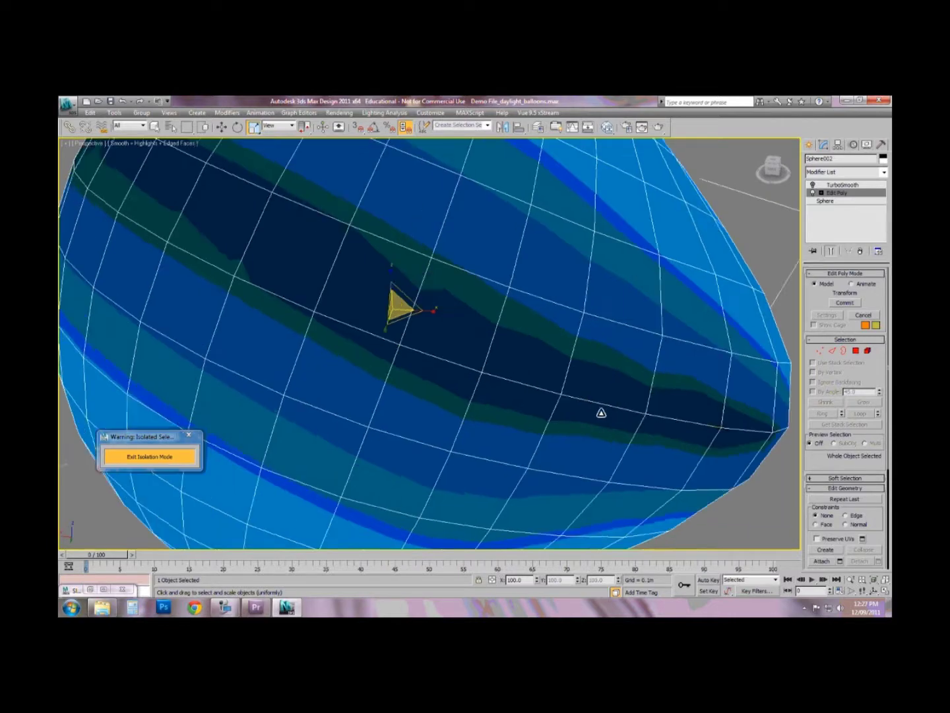
middle_click_drag(601, 412, 726, 317, "alt")
left_click(814, 186)
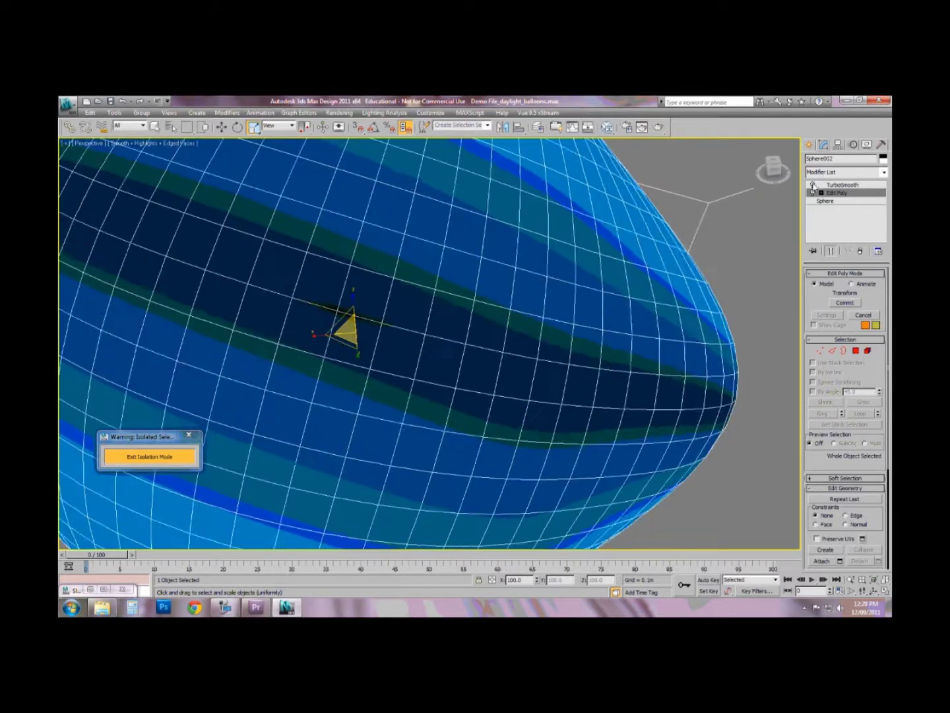
left_click(842, 185)
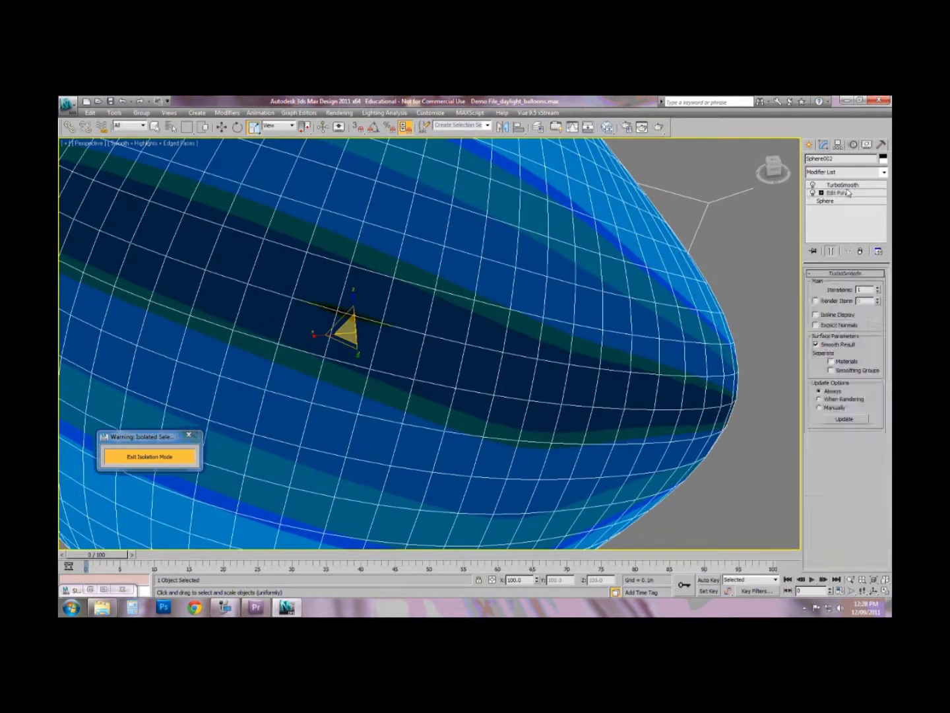
middle_click_drag(710, 319, 708, 410, "alt")
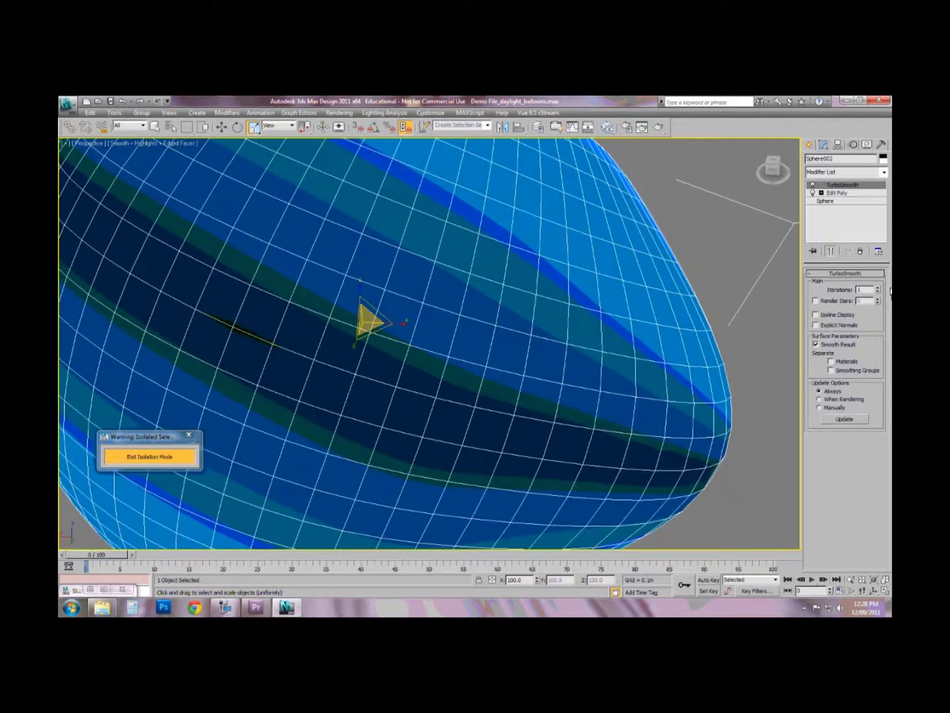
Set the TurboSmooth iterations to 2, comparing the mesh with 1 iteration
left_click(878, 287)
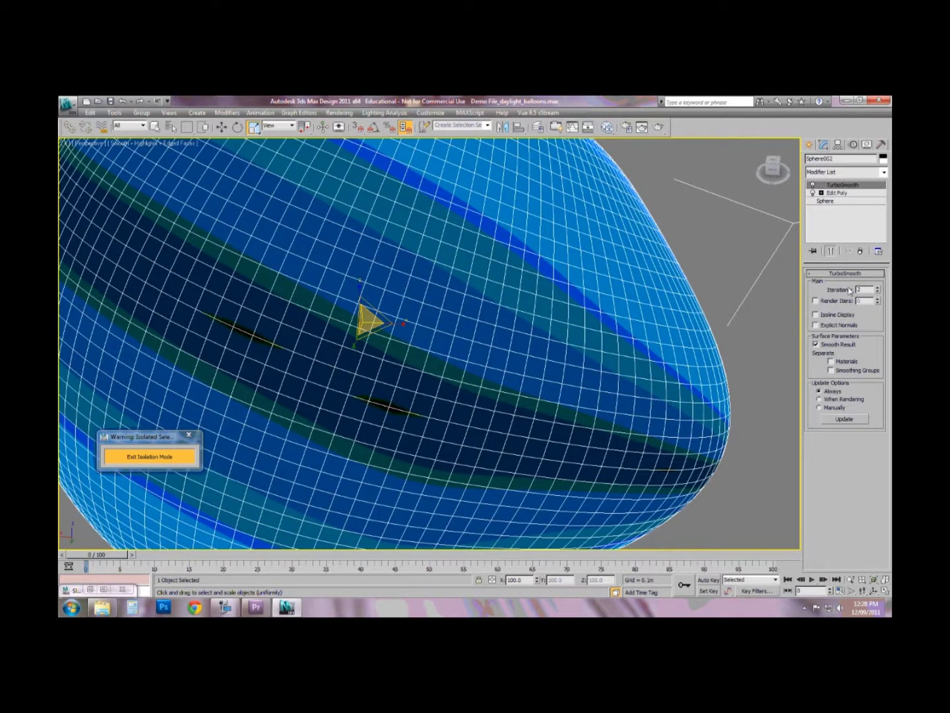
left_click(878, 292)
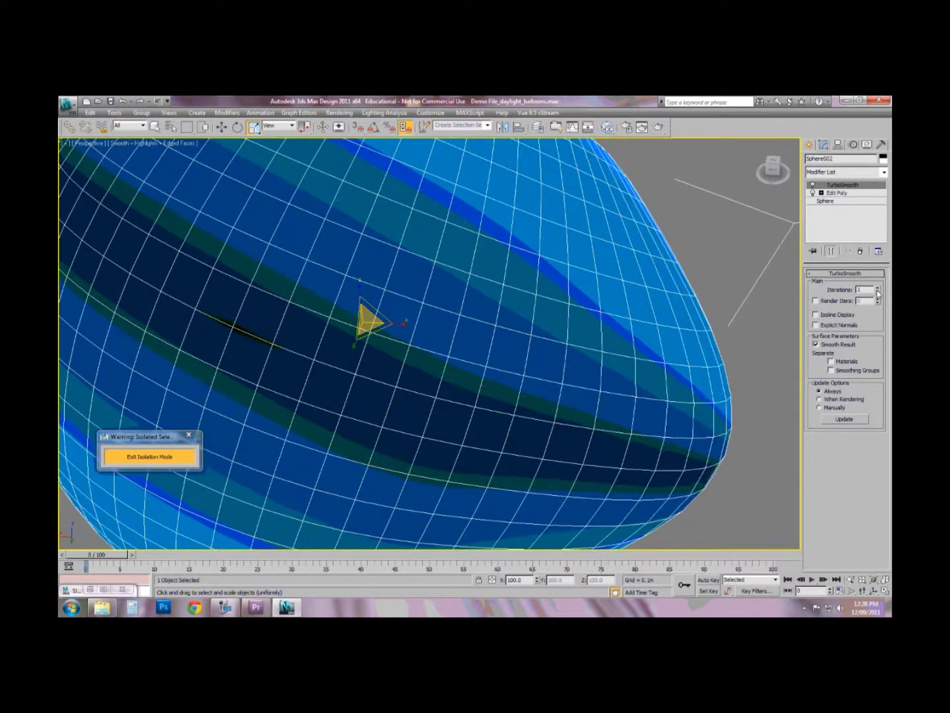
left_click(878, 287)
Deselect the balloon, and exit isolation mode in the camera view
left_click(756, 345)
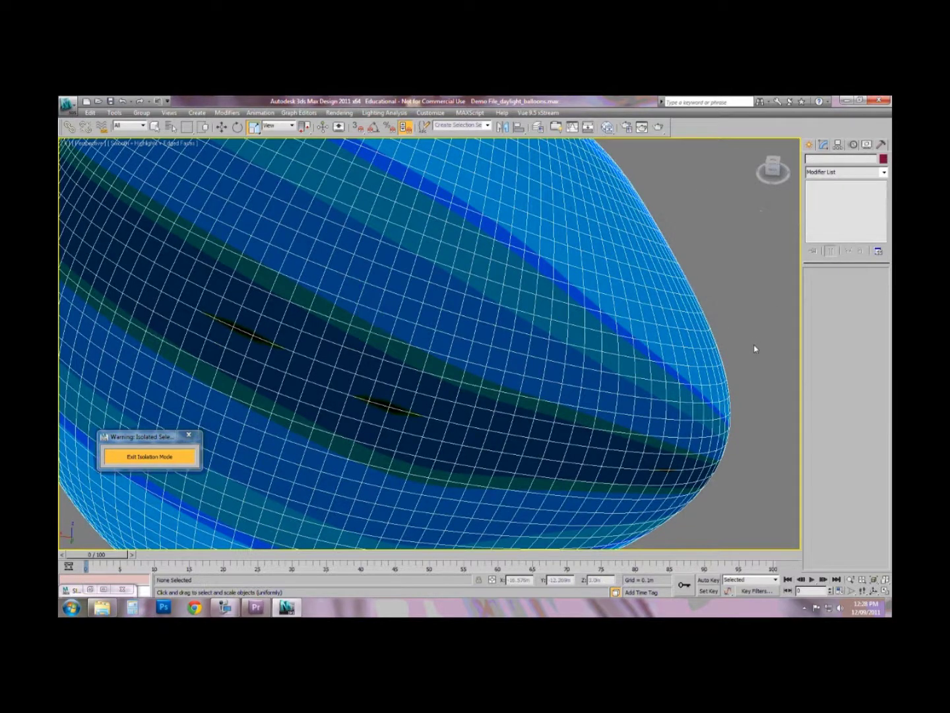
key("c")
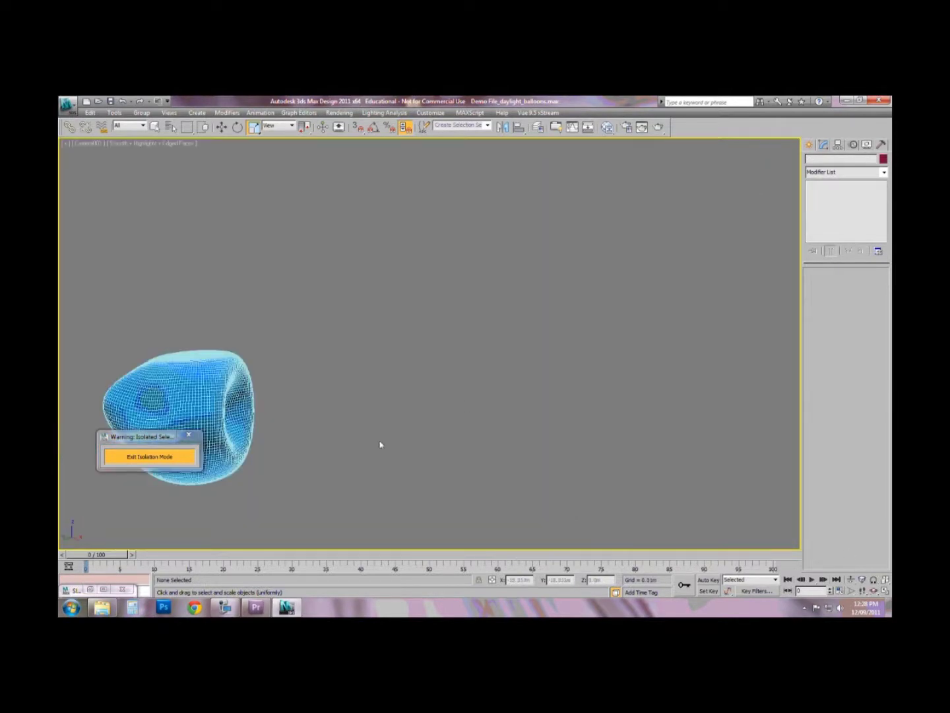
left_click(158, 454)
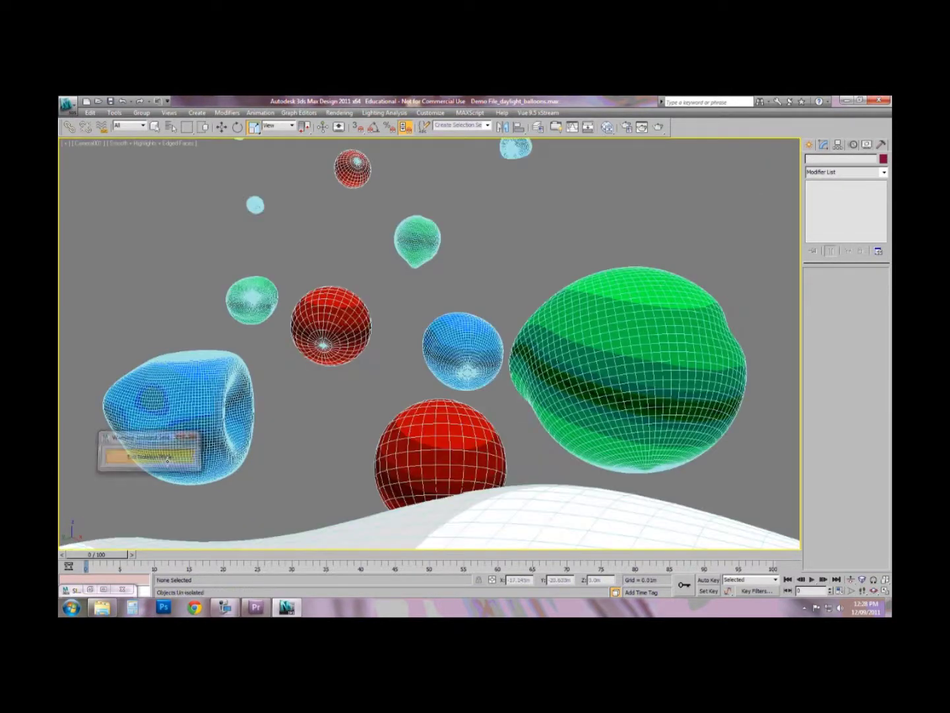
Select the white ground plane and isolate it in a close perspective view
left_click(495, 516)
key("p")
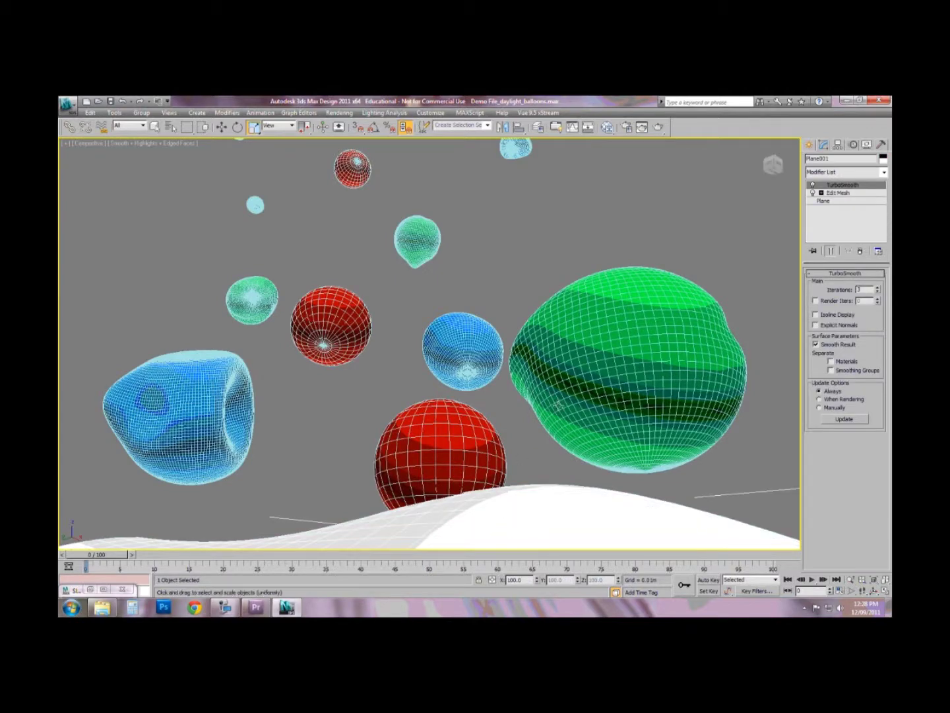
scroll(558, 405, "up", 5)
key("z")
middle_click_drag(547, 460, 501, 419, "alt")
key("alt+q")
scroll(455, 405, "up", 5)
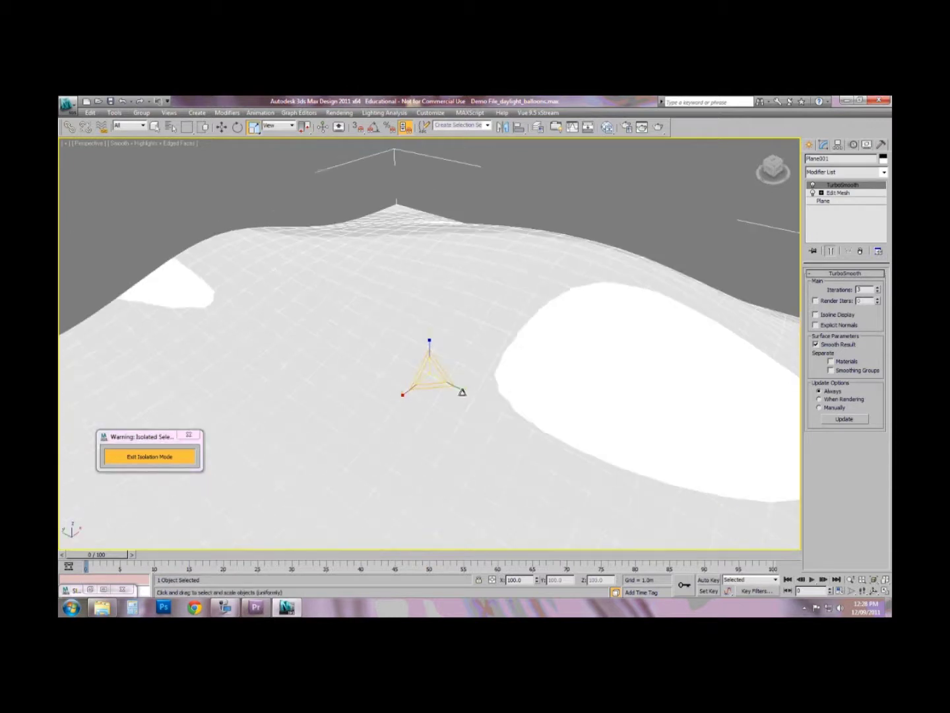
Turn off the ground plane's Edit Mesh and TurboSmooth modifiers to inspect the flat base plane
left_click(813, 193)
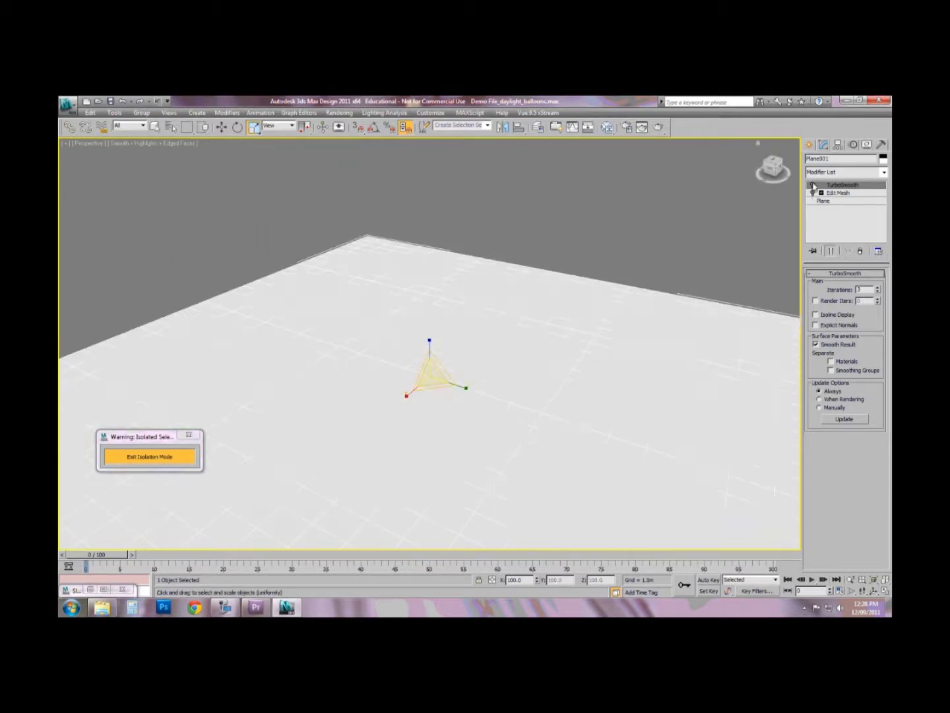
scroll(551, 339, "down", 6)
scroll(565, 320, "up", 3)
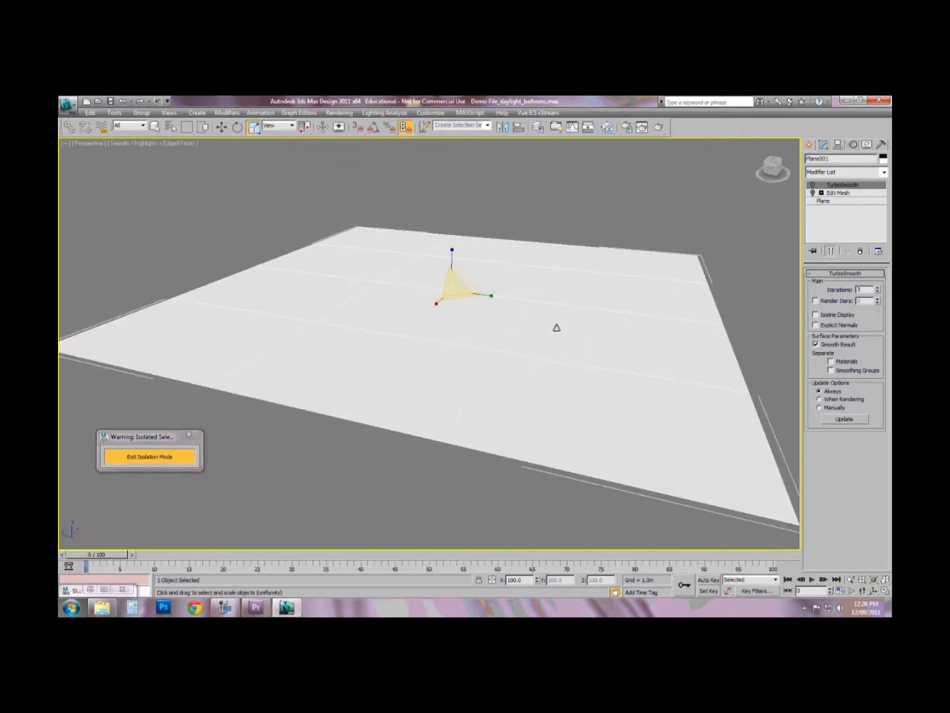
left_click(154, 126)
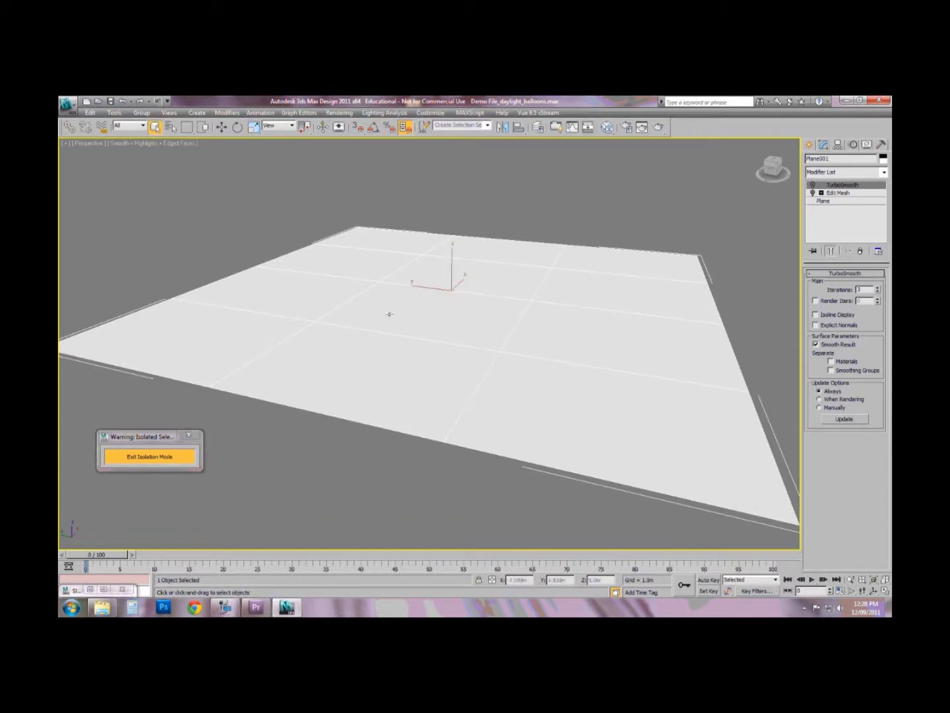
Change the ground plane's object color to blue and deselect the plane
left_click(259, 180)
left_click(293, 301)
left_click(883, 159)
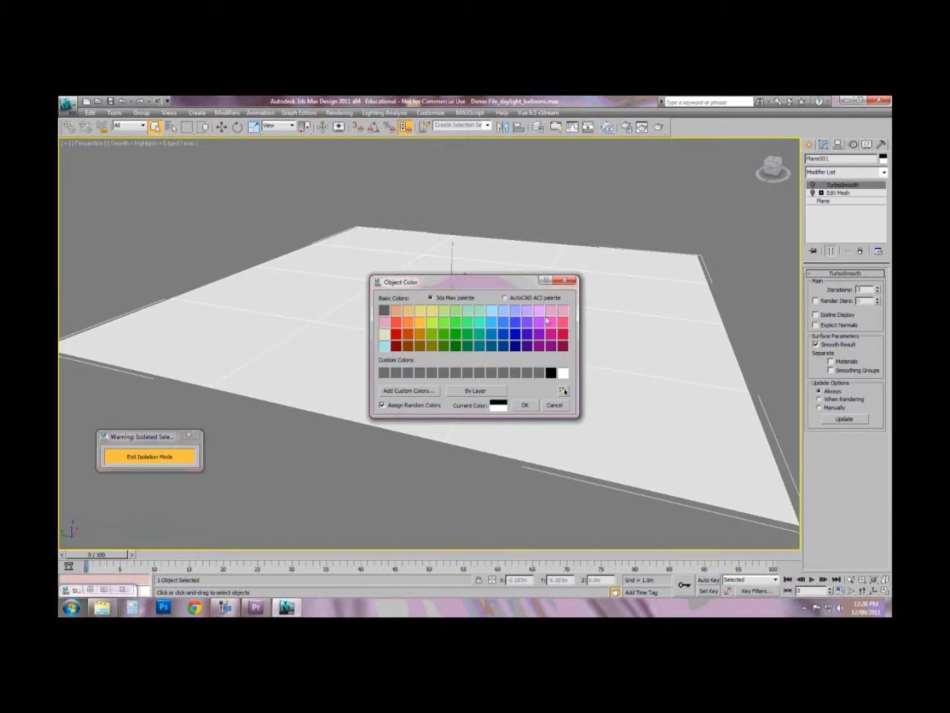
left_click(510, 324)
left_click(525, 405)
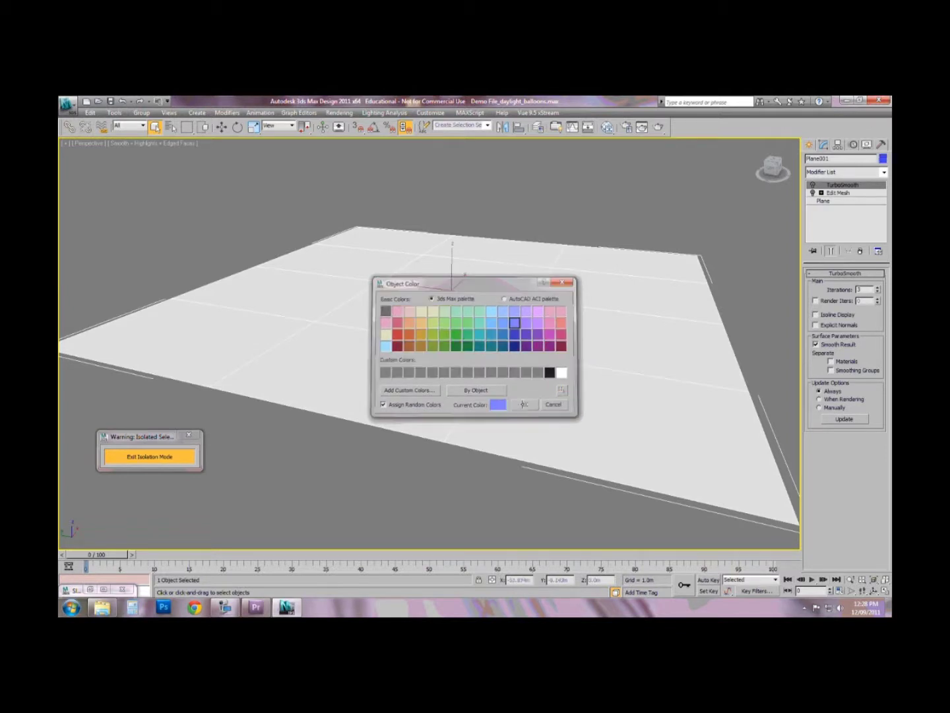
left_click(580, 197)
Reselect the ground plane and restore its Edit Mesh and TurboSmooth modifiers to compare the raw and smoothed hills
scroll(514, 328, "up", 5)
scroll(519, 328, "down", 1)
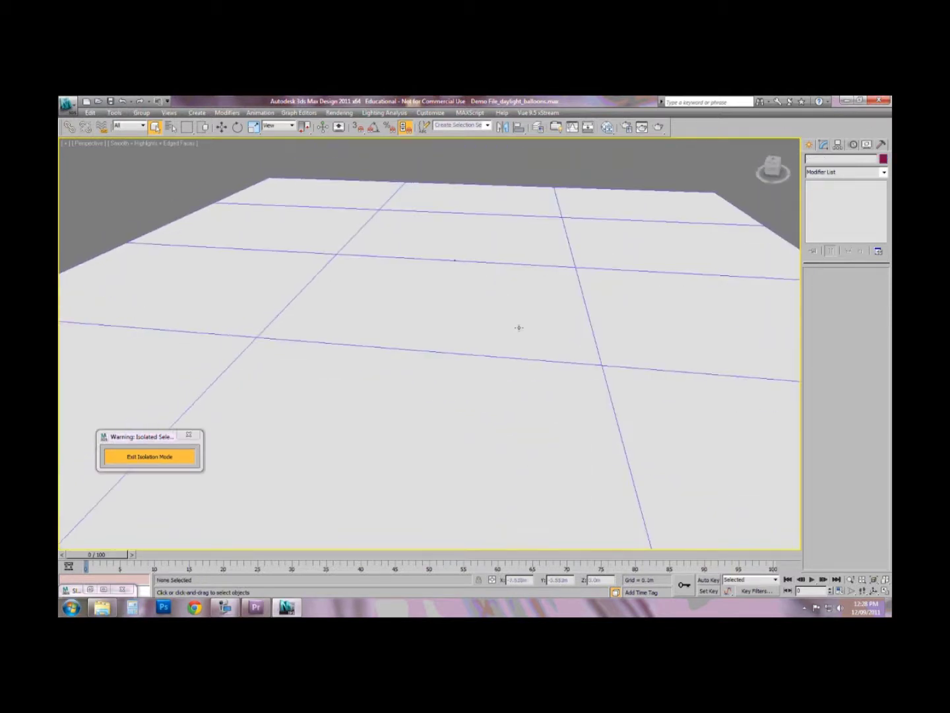
left_click(711, 238)
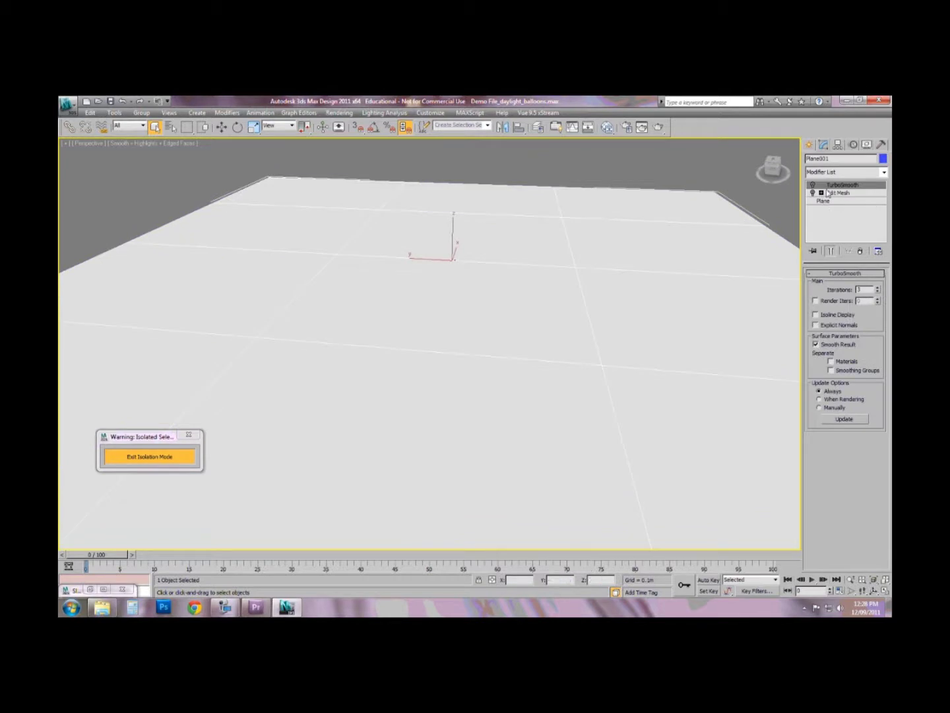
middle_click_drag(594, 323, 628, 310, "alt")
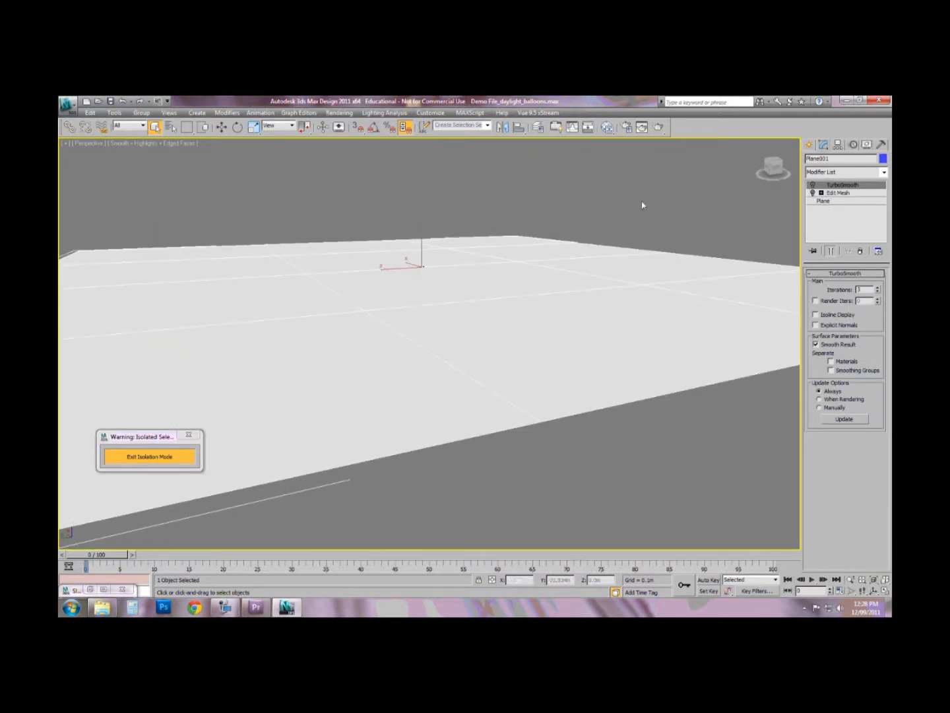
key("ctrl+z")
middle_click_drag(476, 253, 638, 396, "alt")
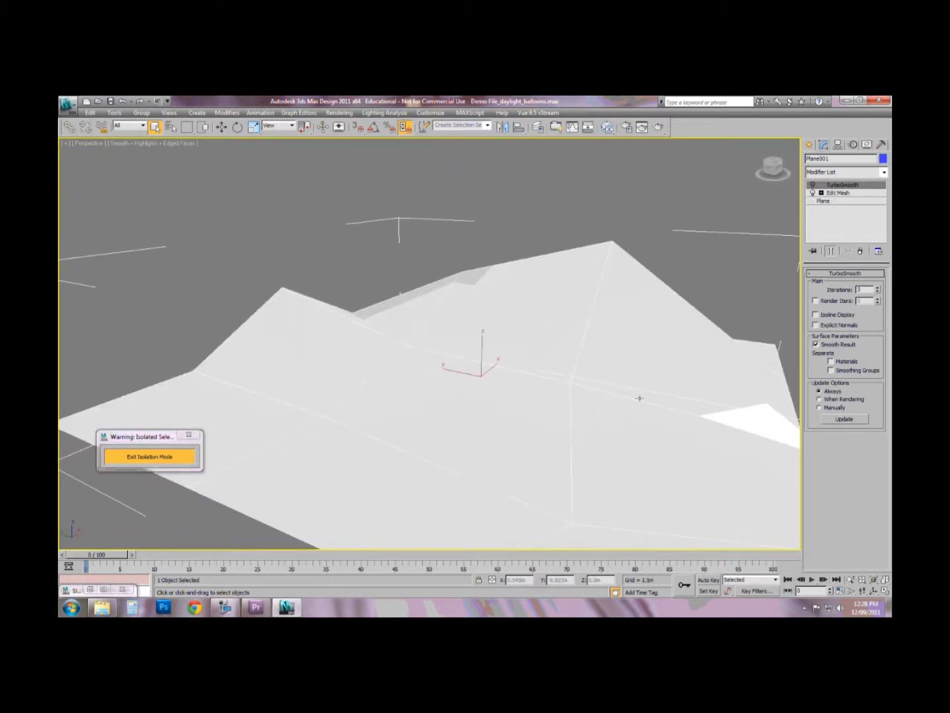
left_click(814, 184)
middle_click_drag(550, 373, 570, 370, "alt")
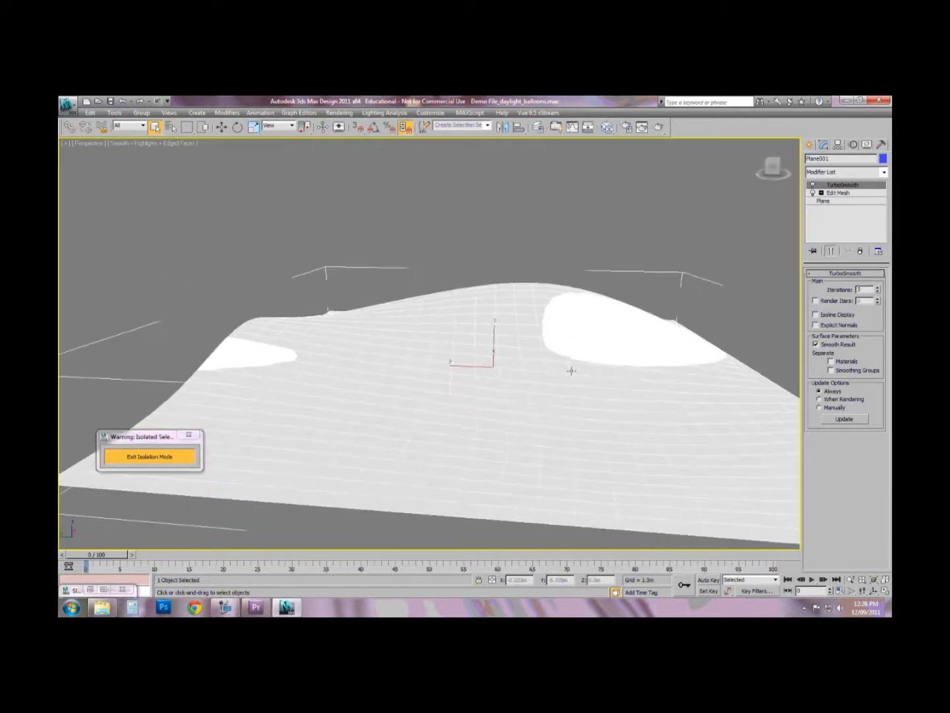
Return to the camera view with the ground plane deselected and exit isolation mode
key("c")
left_click(566, 348)
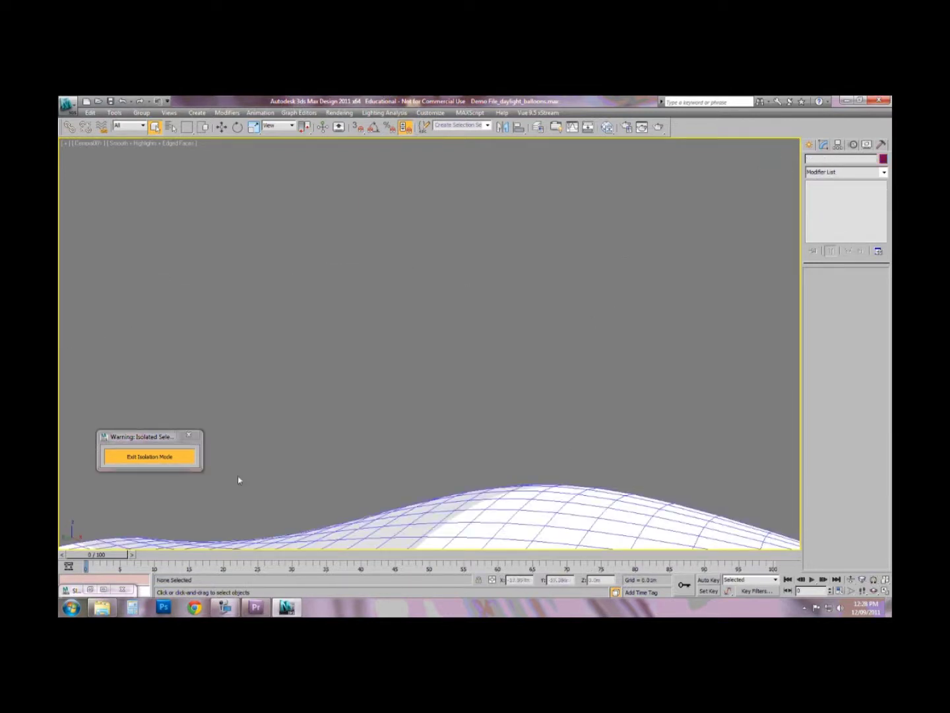
left_click(150, 454)
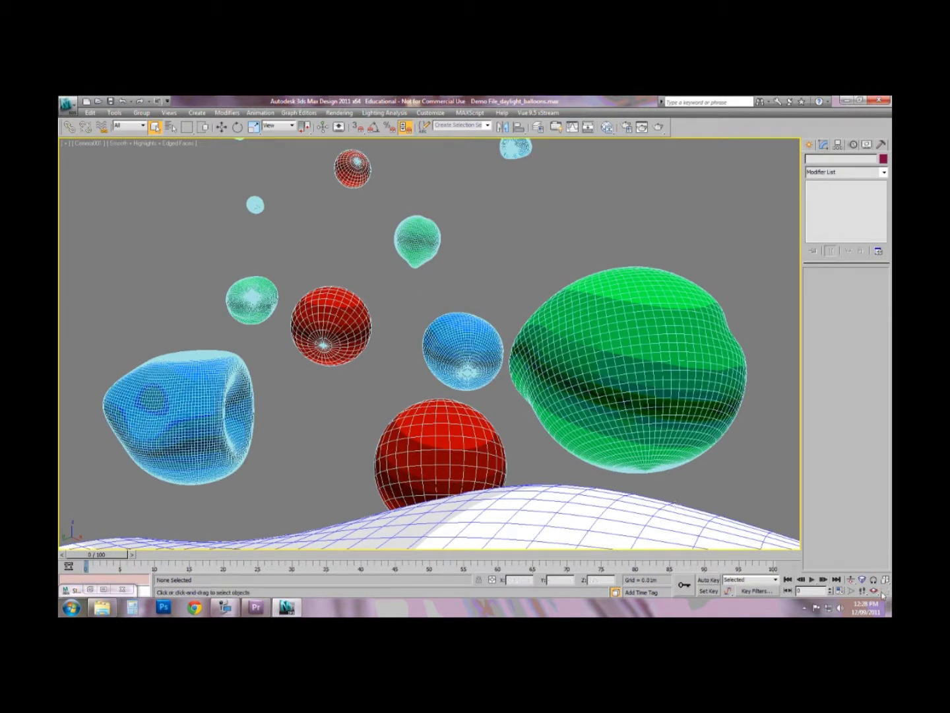
Switch to the four-viewport layout, render the Camera001 view without daylight and minimize the render window
key("alt+w")
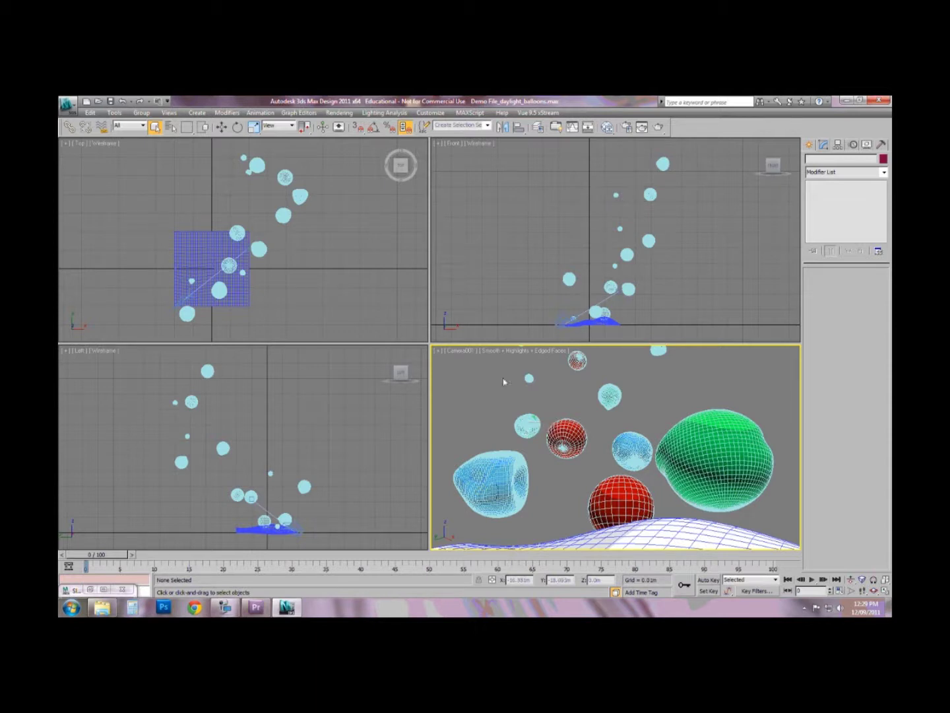
left_click(659, 127)
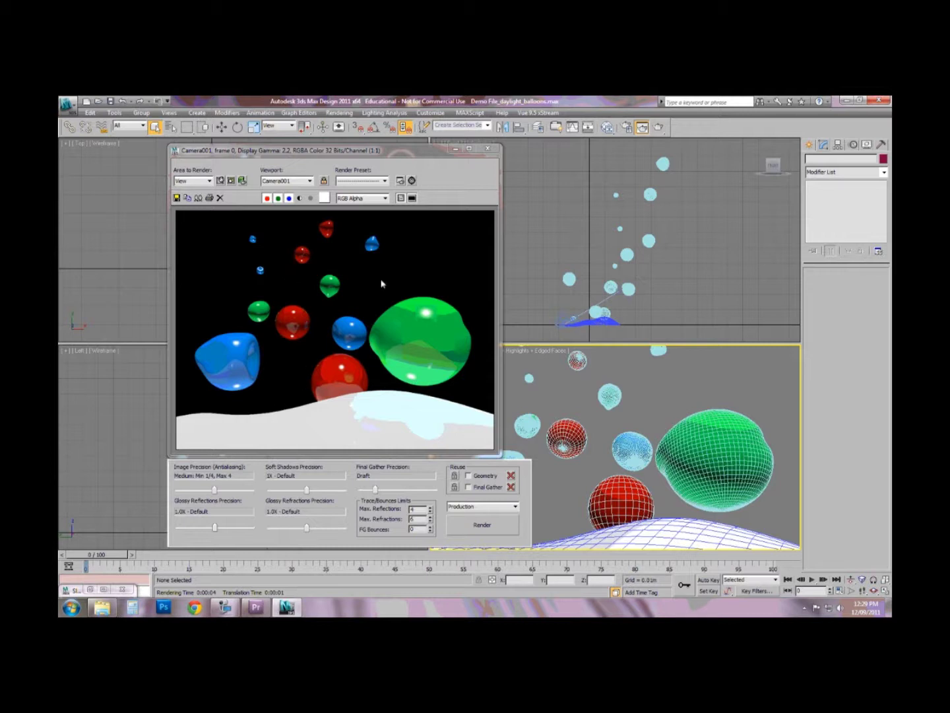
left_click(455, 152)
Start a Daylight system in the Top view, accepting mr Photographic Exposure Control with an exposure value of 15
left_click(295, 323)
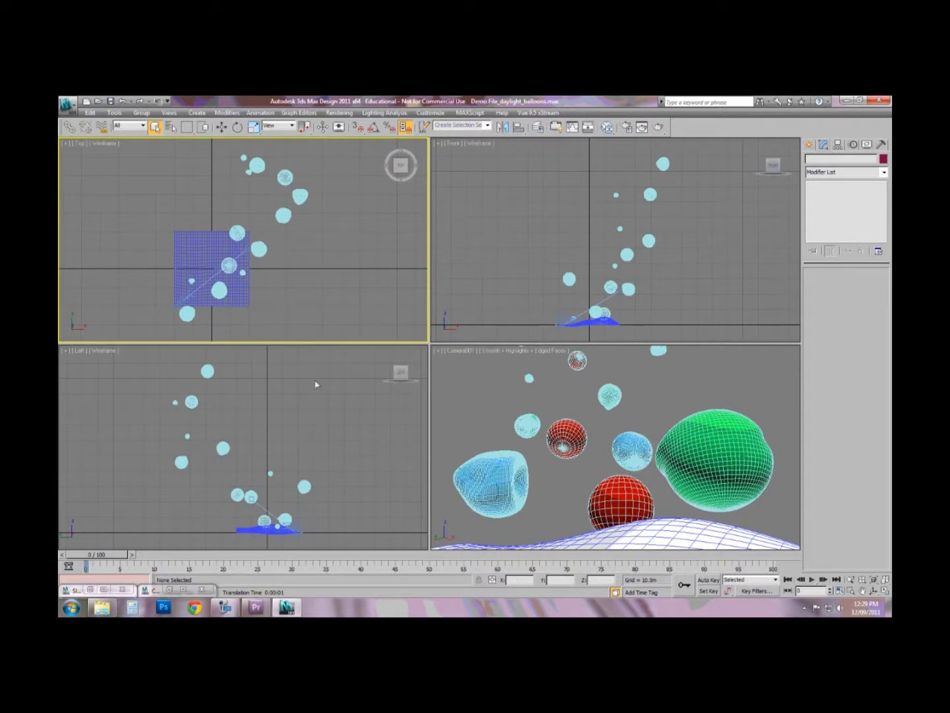
left_click(566, 475)
left_click(414, 327)
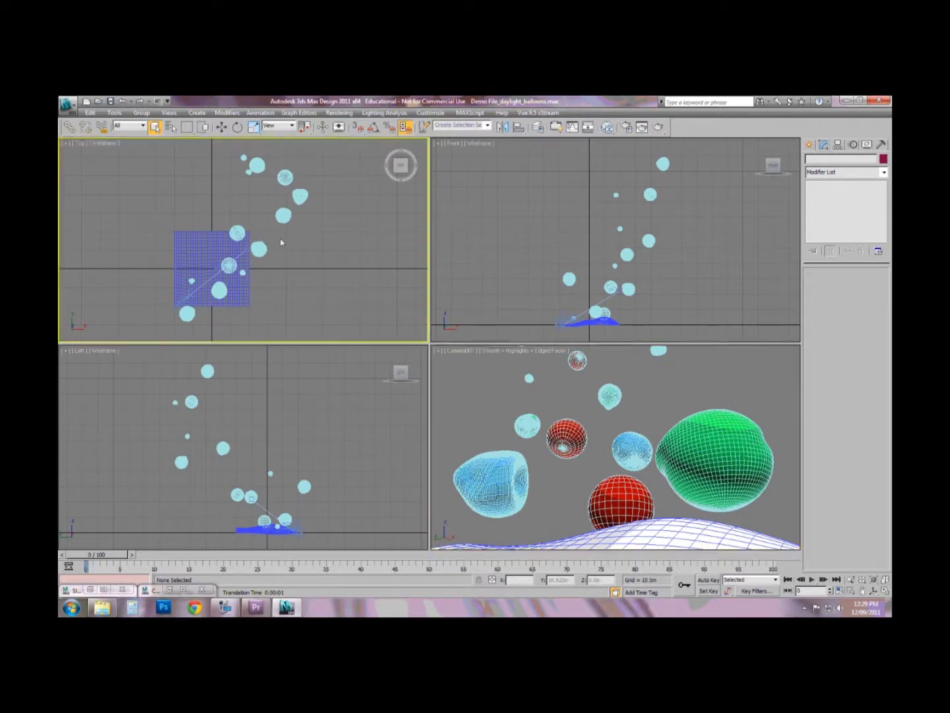
left_click(811, 149)
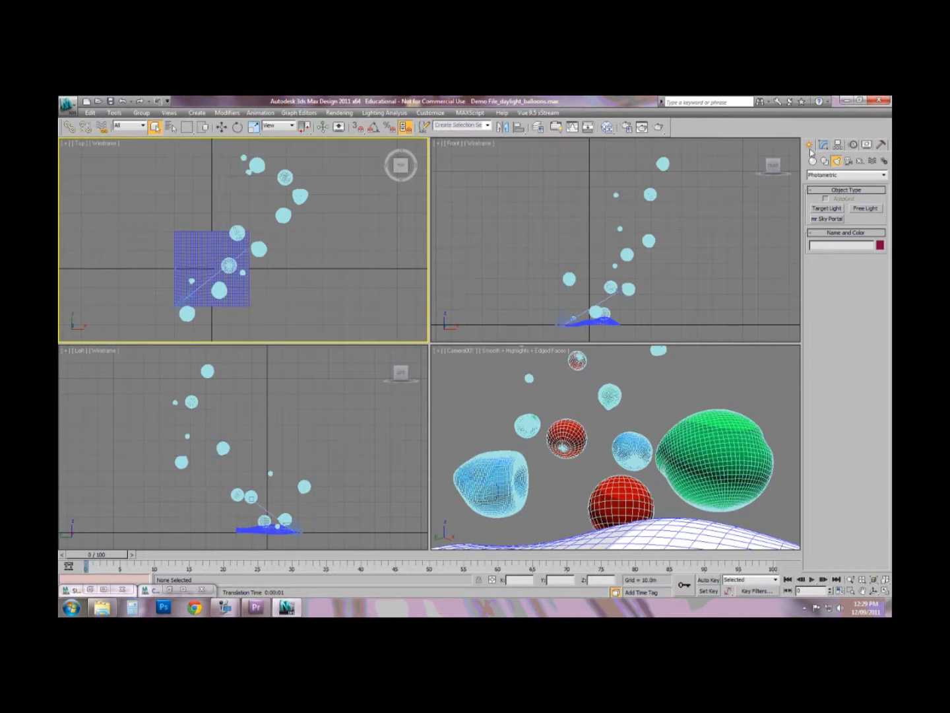
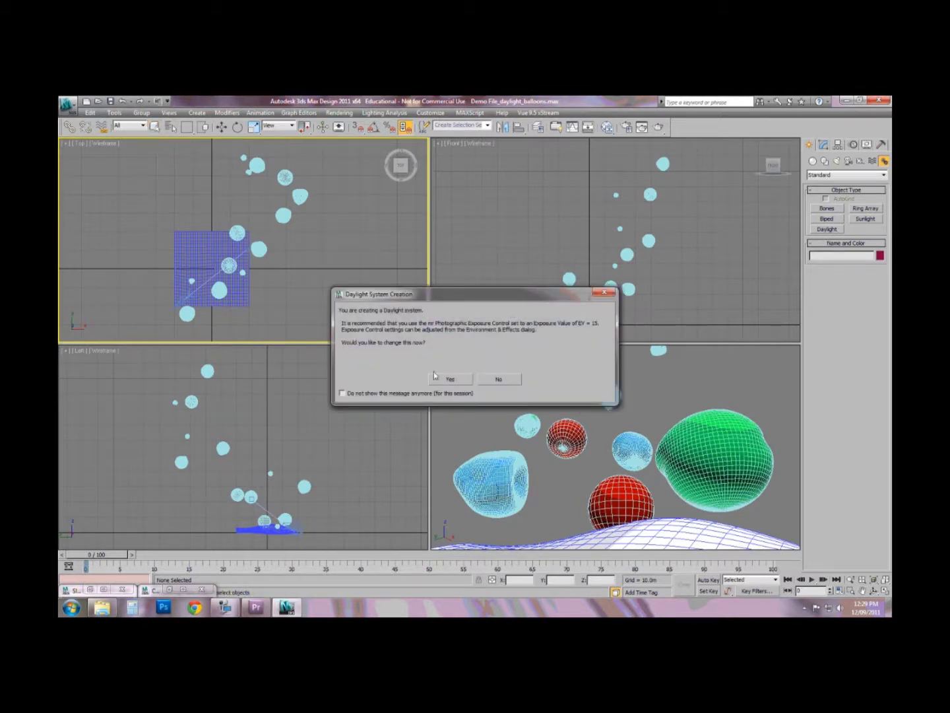
left_click_drag(459, 301, 575, 397)
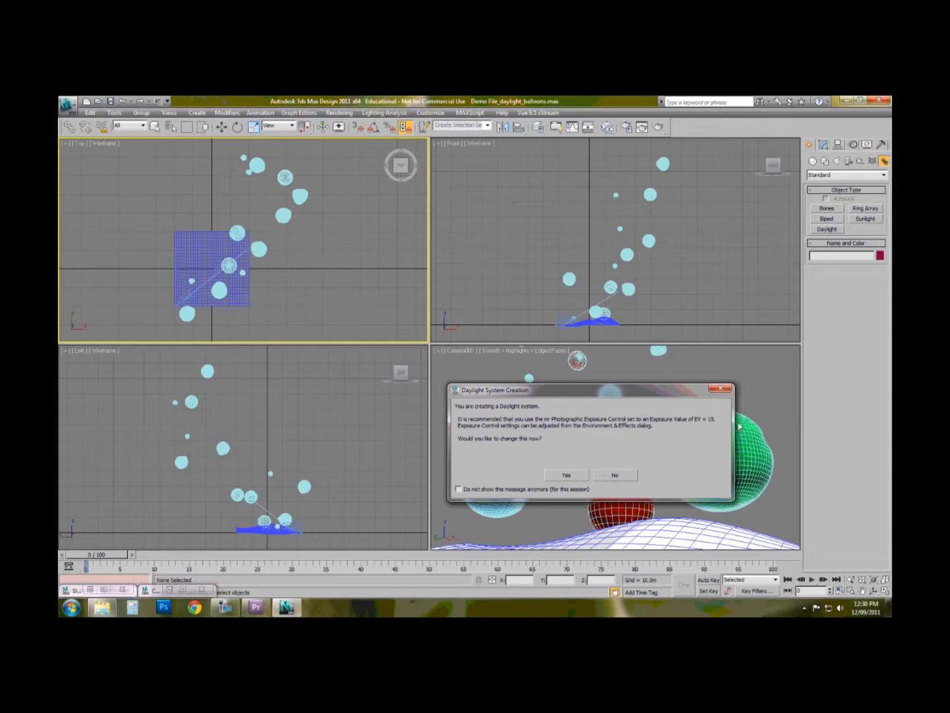
left_click(566, 475)
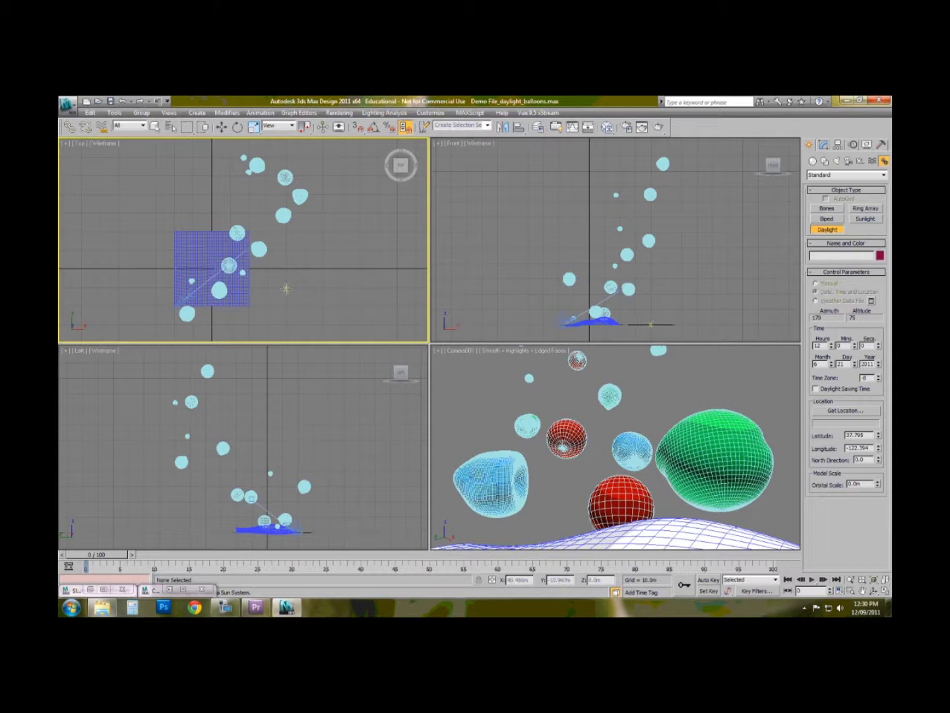
Place the Daylight system beside the ground plane with an mr Physical Sky environment map and an orbital scale of about 116 m
left_click_drag(288, 286, 285, 288)
left_click_drag(285, 289, 285, 291)
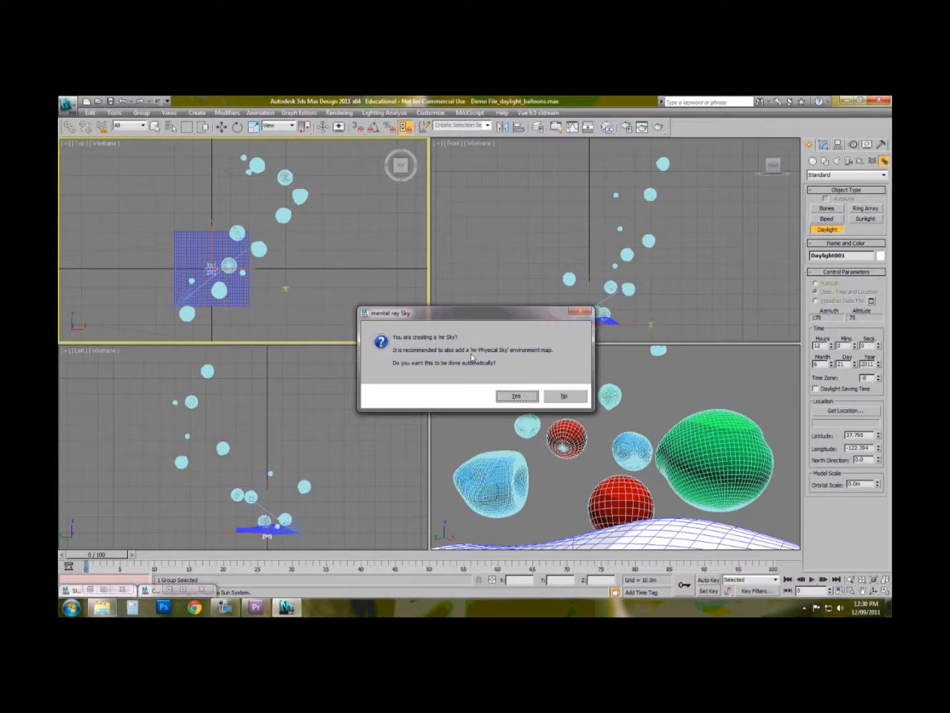
left_click(518, 396)
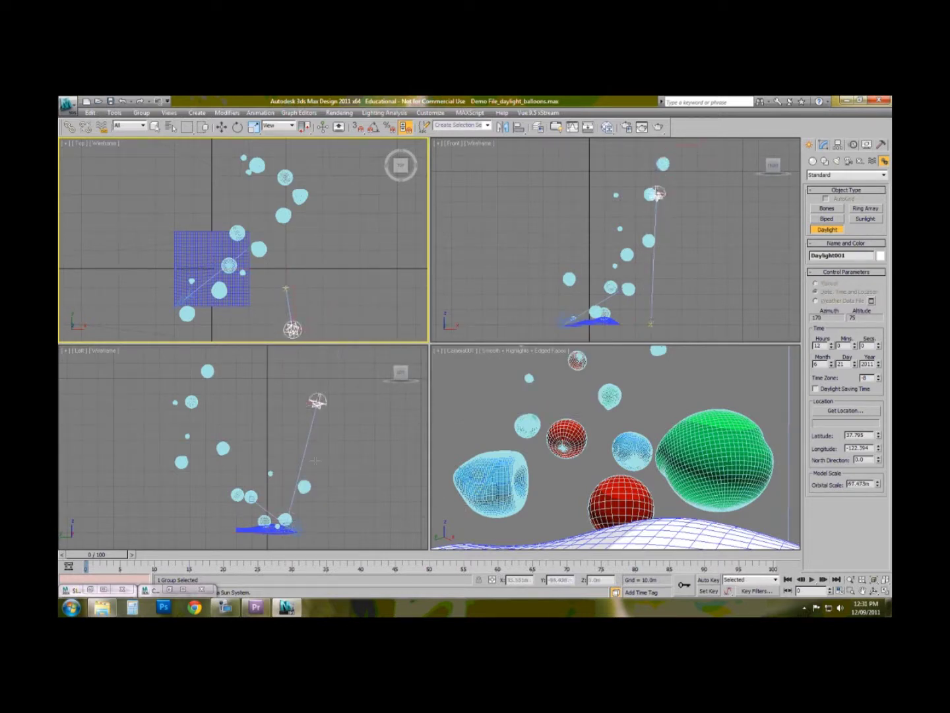
left_click(377, 505)
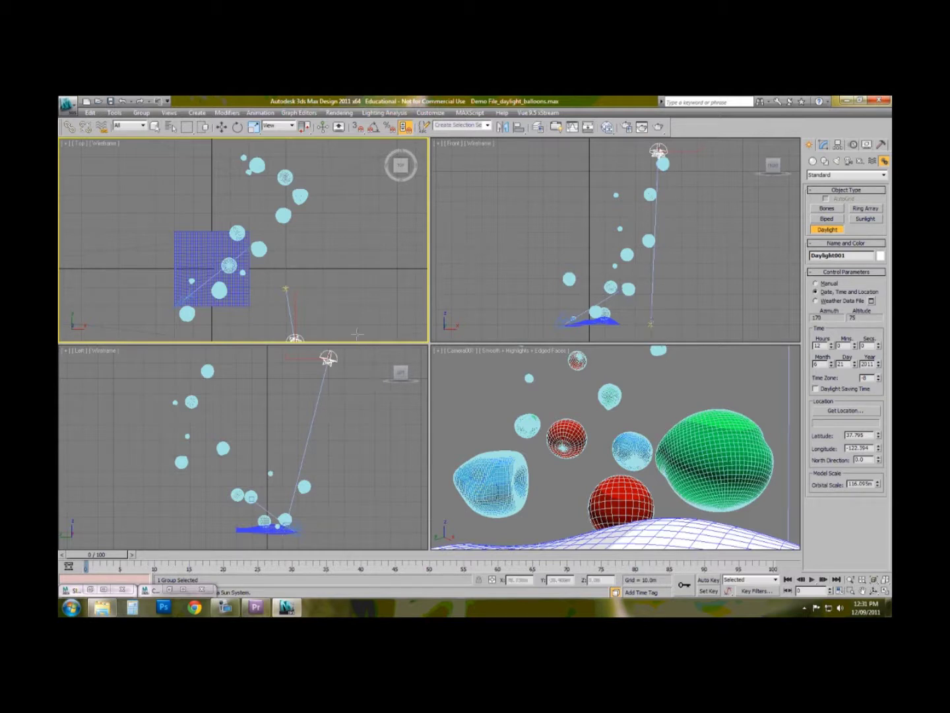
right_click(372, 360)
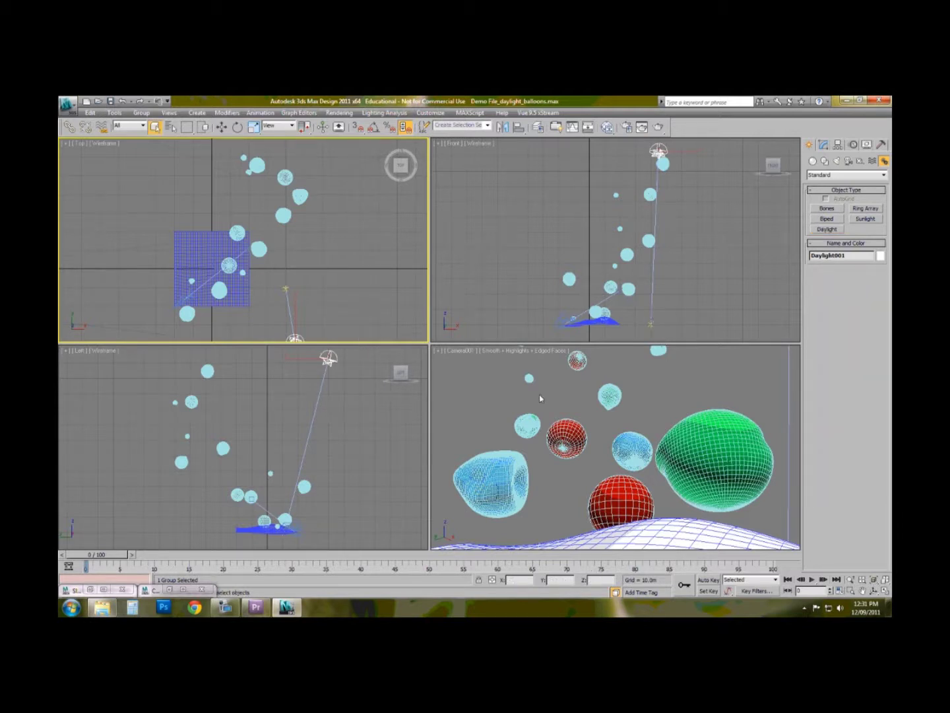
Render the Camera001 view with the daylight and move the render window clear of the Top and Left views
right_click(516, 409)
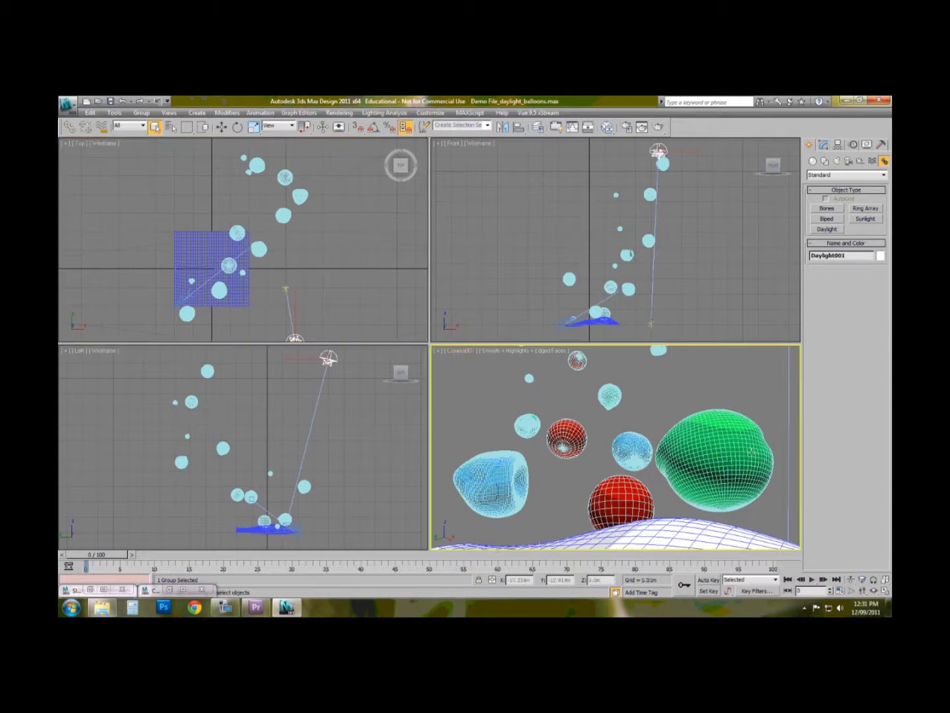
left_click(660, 126)
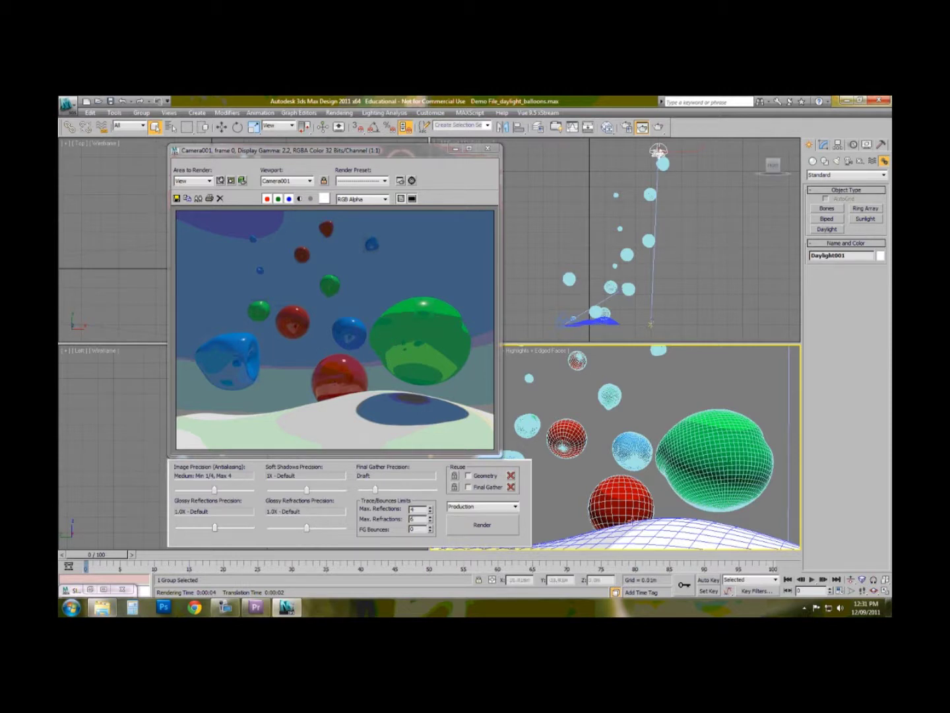
left_click_drag(324, 152, 635, 140)
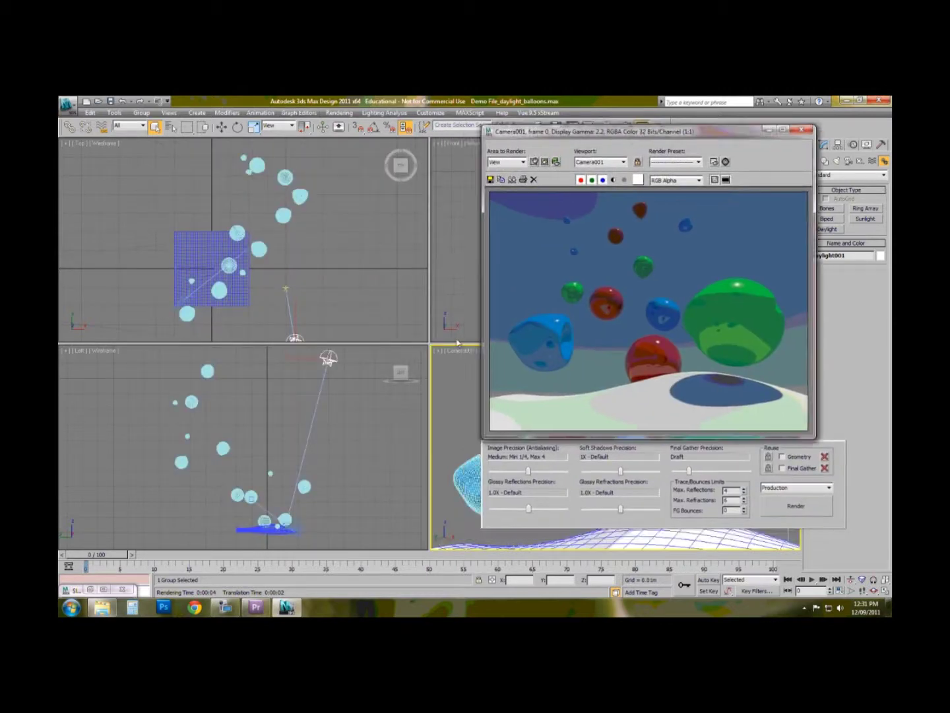
Change the Left viewport to an orbited perspective view and select the ground plane to examine its extent beneath the balloons
right_click(335, 443)
key("p")
middle_click_drag(297, 475, 276, 455, "alt")
left_click(270, 402)
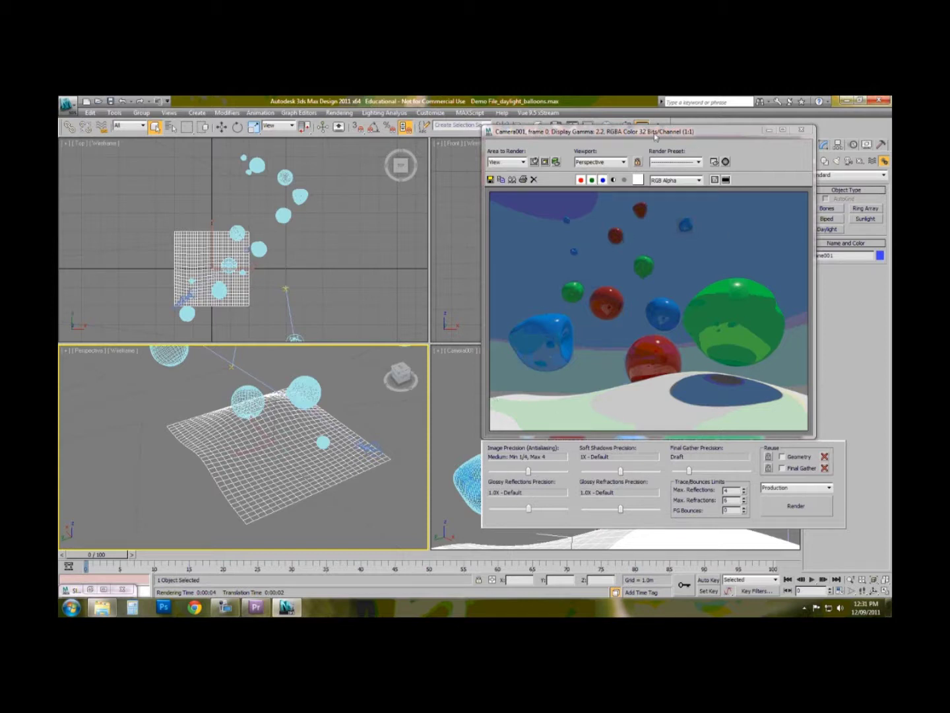
Set FG bounces to 2, final gather precision to Low and image precision to High: Min 1, Max 16, and re-render Camera001
left_click_drag(669, 137, 321, 129)
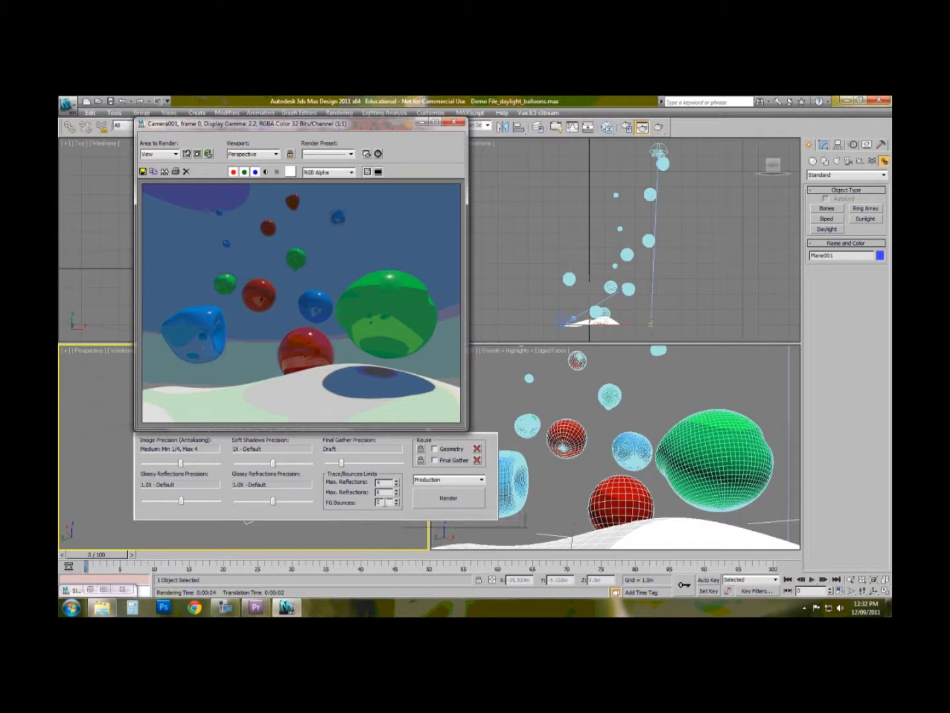
left_click(397, 500)
left_click(397, 499)
left_click_drag(342, 463, 359, 465)
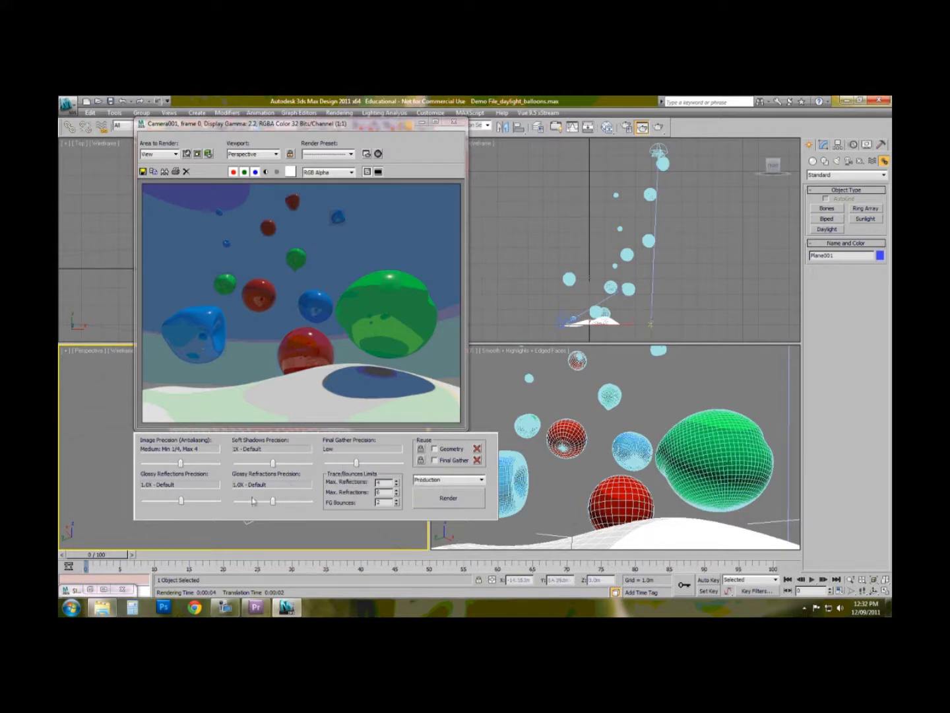
left_click_drag(182, 465, 197, 465)
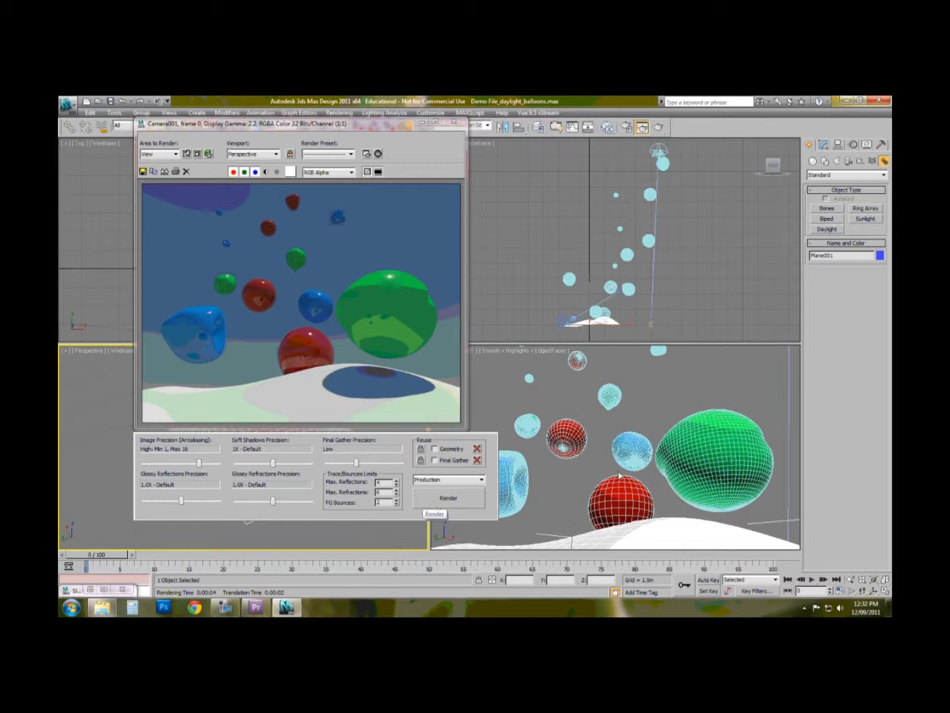
right_click(502, 501)
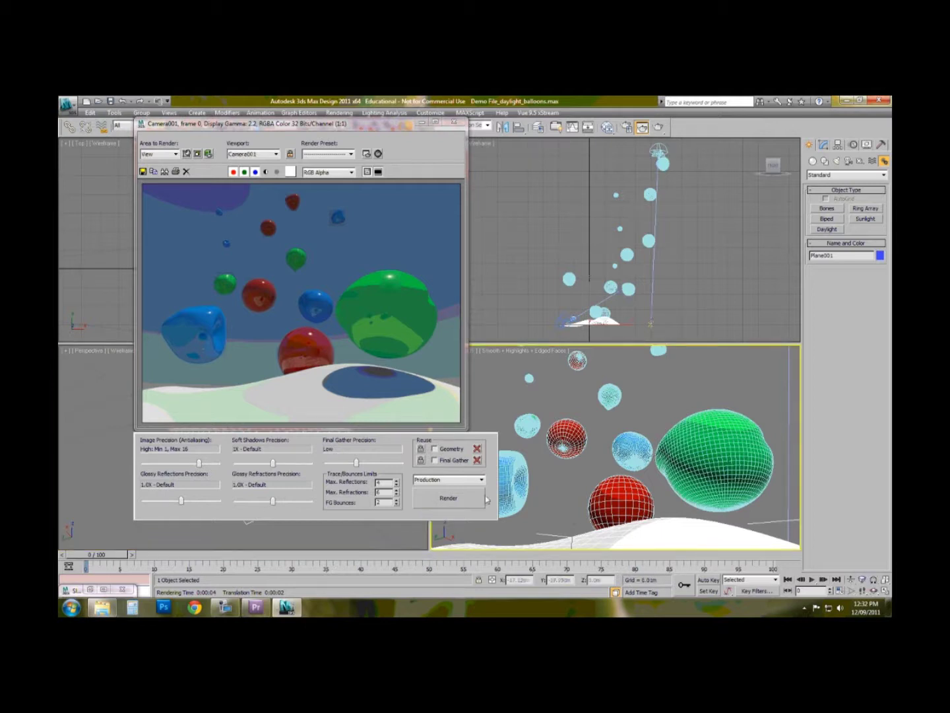
left_click(436, 499)
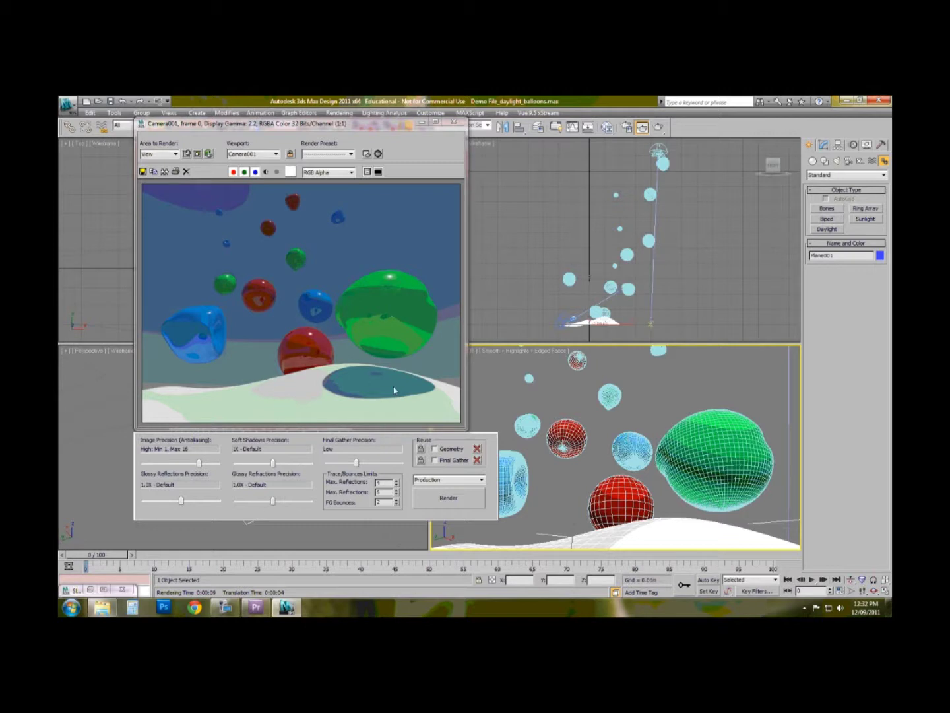
Set final gather precision to Draft and image precision to Low: Min 1/16, Max 1
left_click(341, 464)
left_click_drag(182, 464, 161, 464)
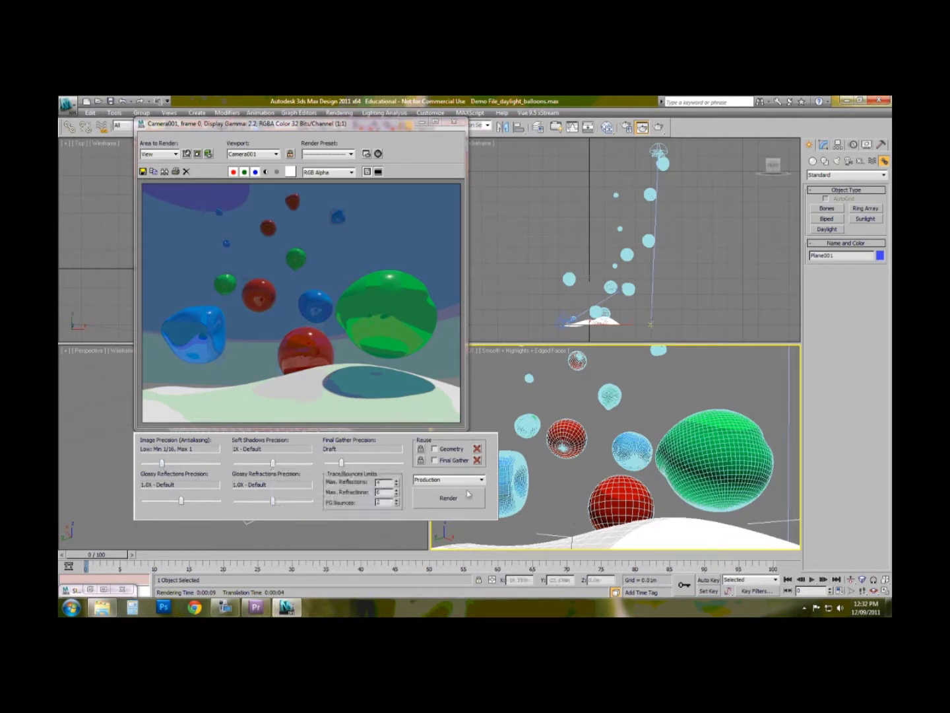
Limit the render area to a full-height Region strip over the blue and red balloons, and move the render window clear of the Camera001 view
left_click(169, 154)
left_click(151, 175)
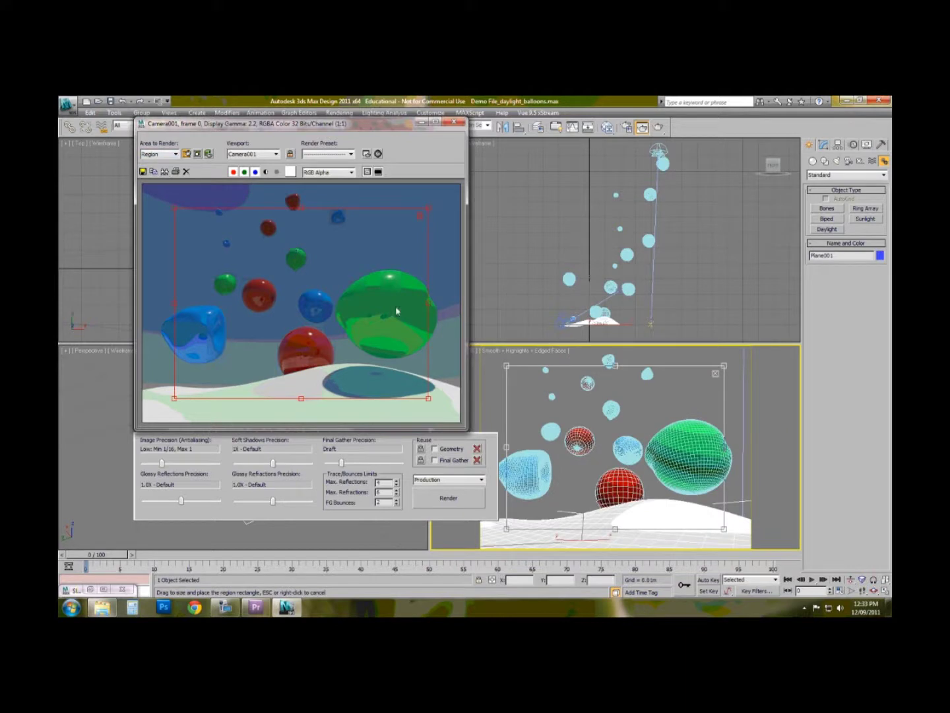
left_click_drag(432, 306, 324, 298)
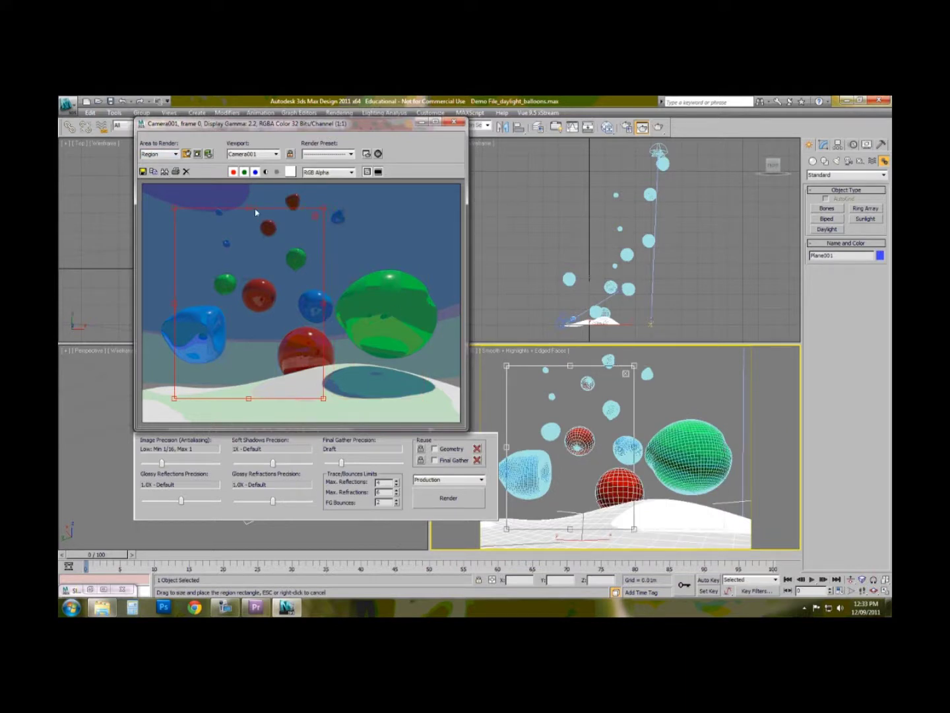
left_click_drag(250, 193, 251, 172)
left_click_drag(248, 398, 249, 422)
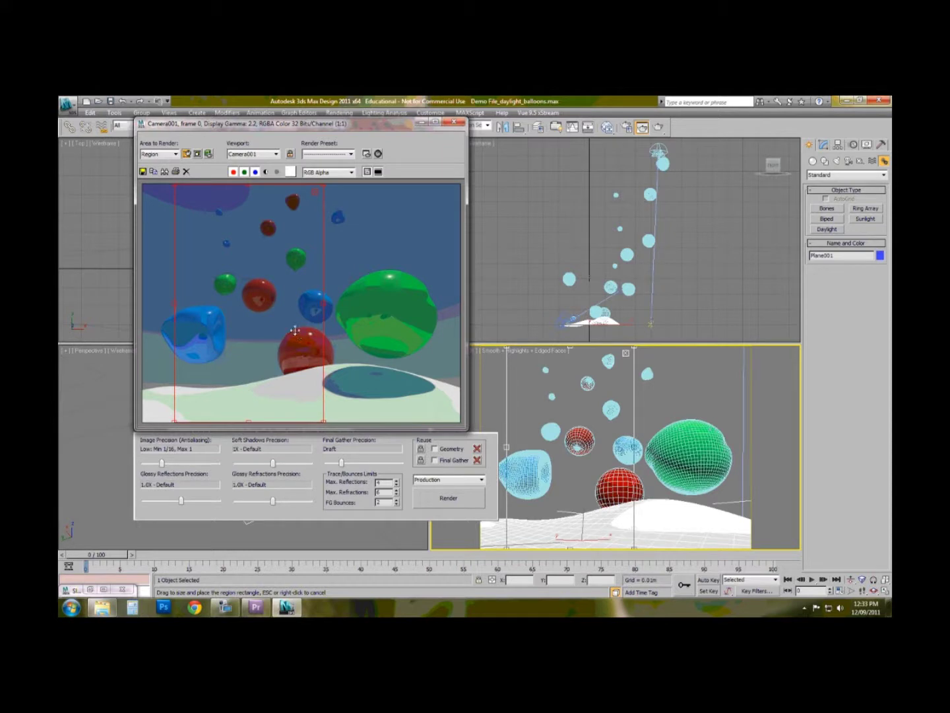
key("Escape")
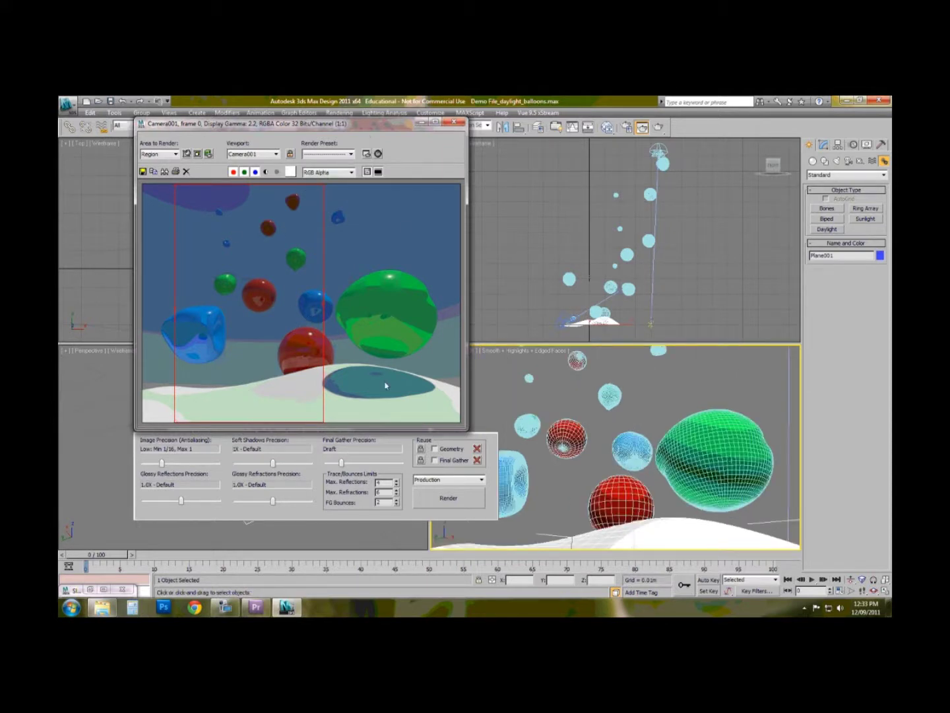
left_click_drag(380, 130, 350, 137)
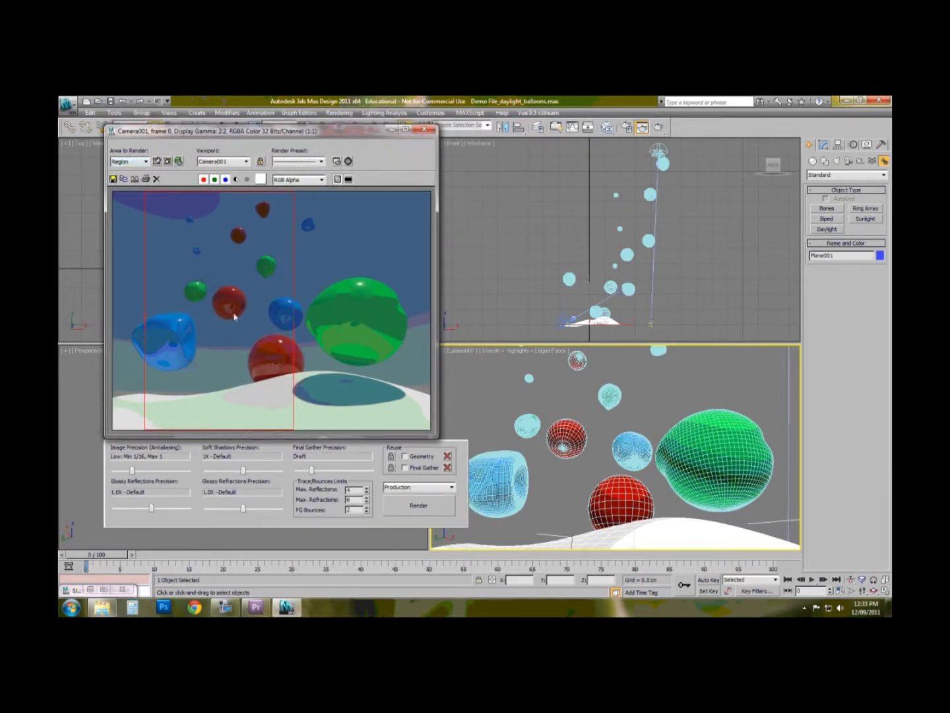
Open the environment and exposure settings and render the mr Photographic Exposure Control preview
left_click(348, 163)
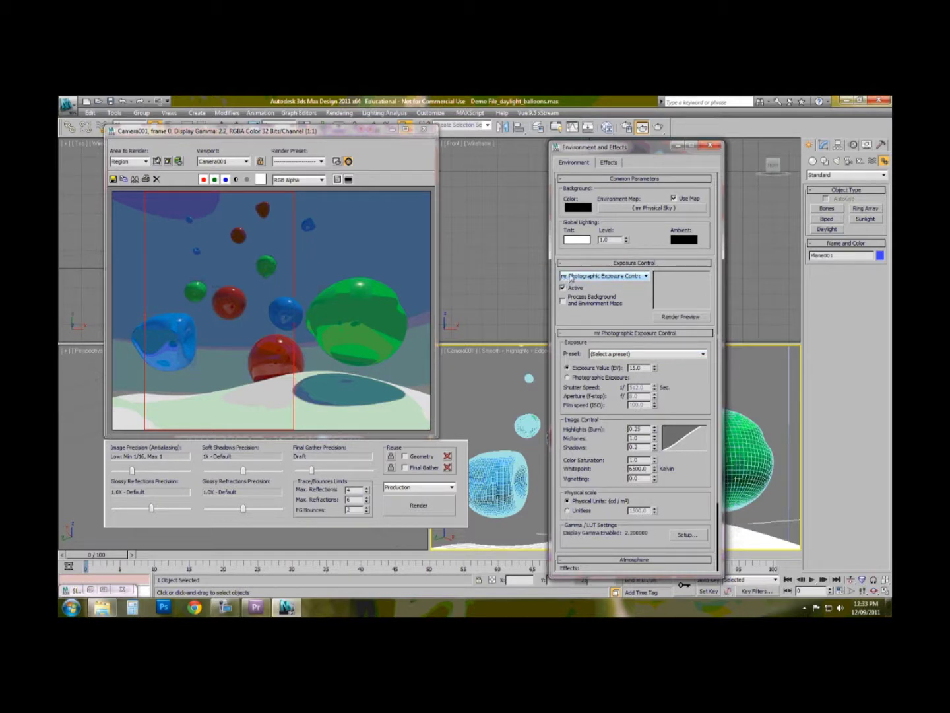
left_click(681, 317)
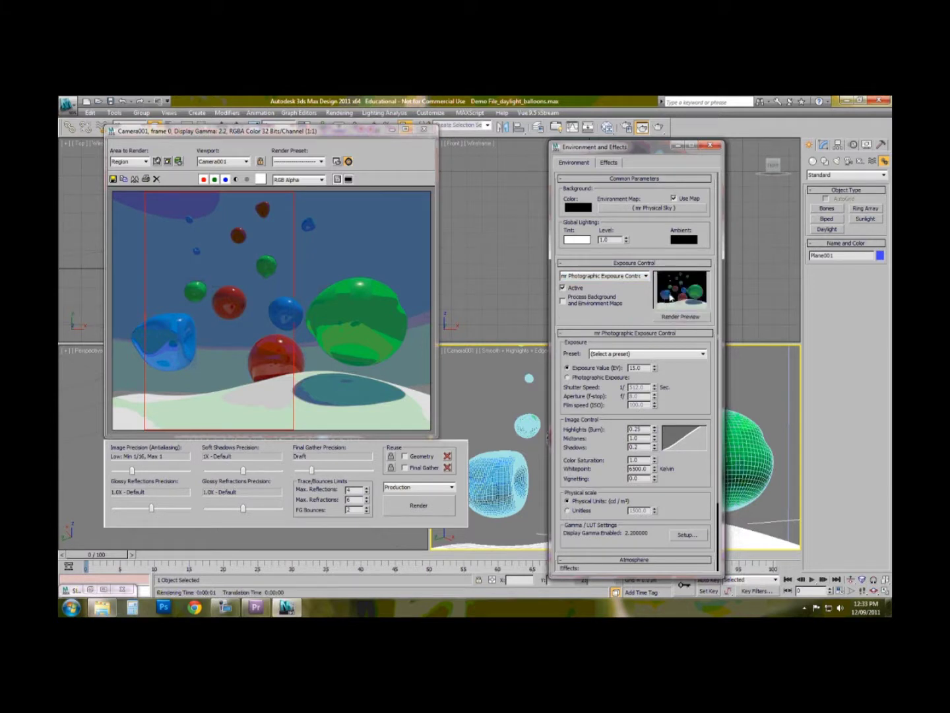
scroll(687, 333, "down", 2)
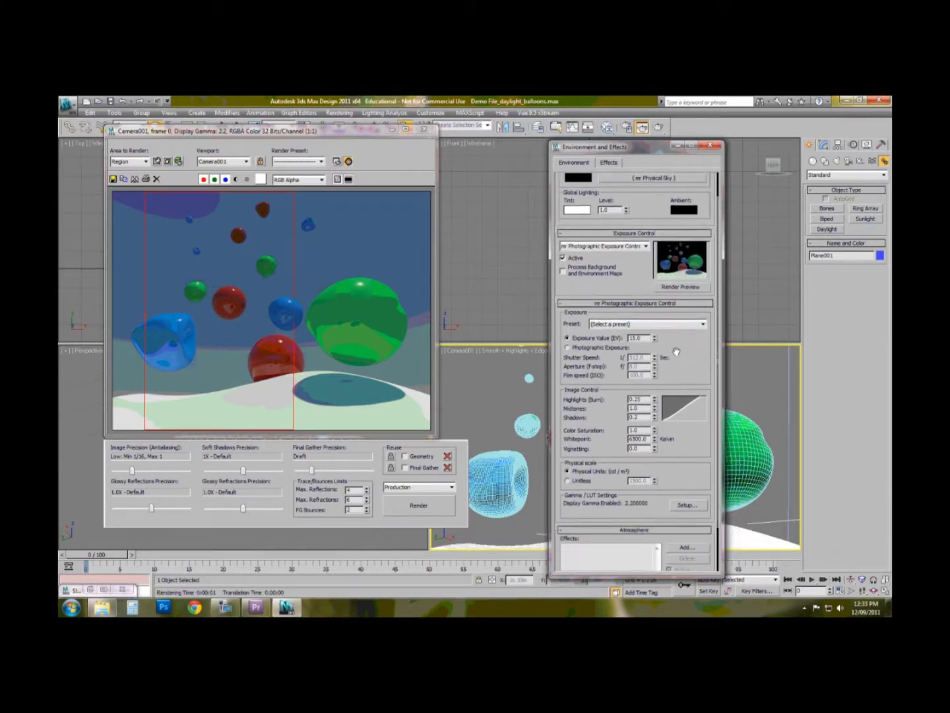
left_click(351, 161)
left_click(352, 162)
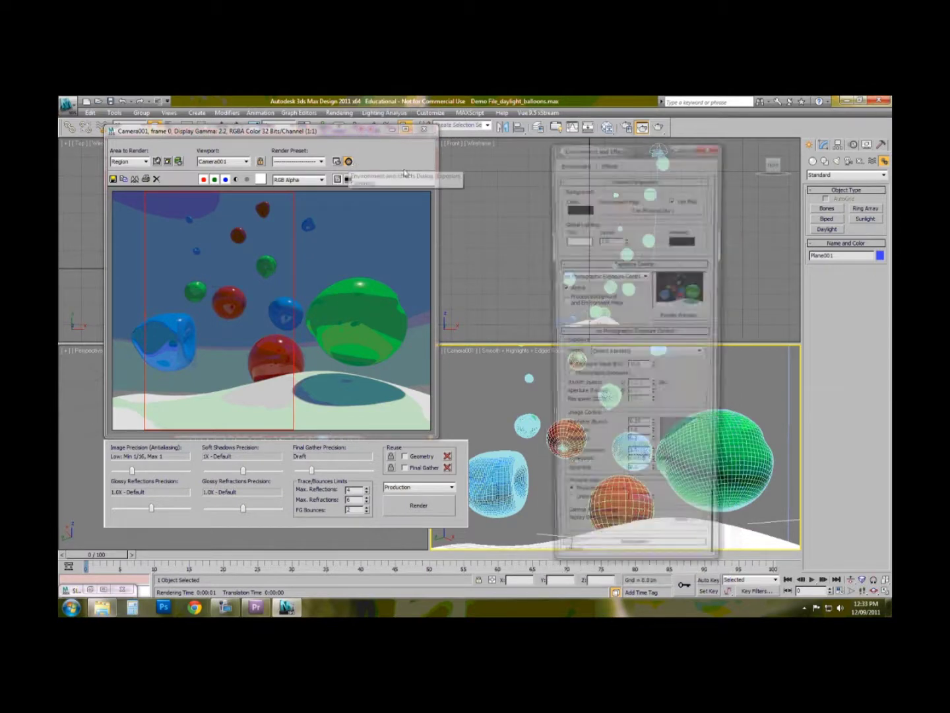
left_click_drag(698, 386, 696, 375)
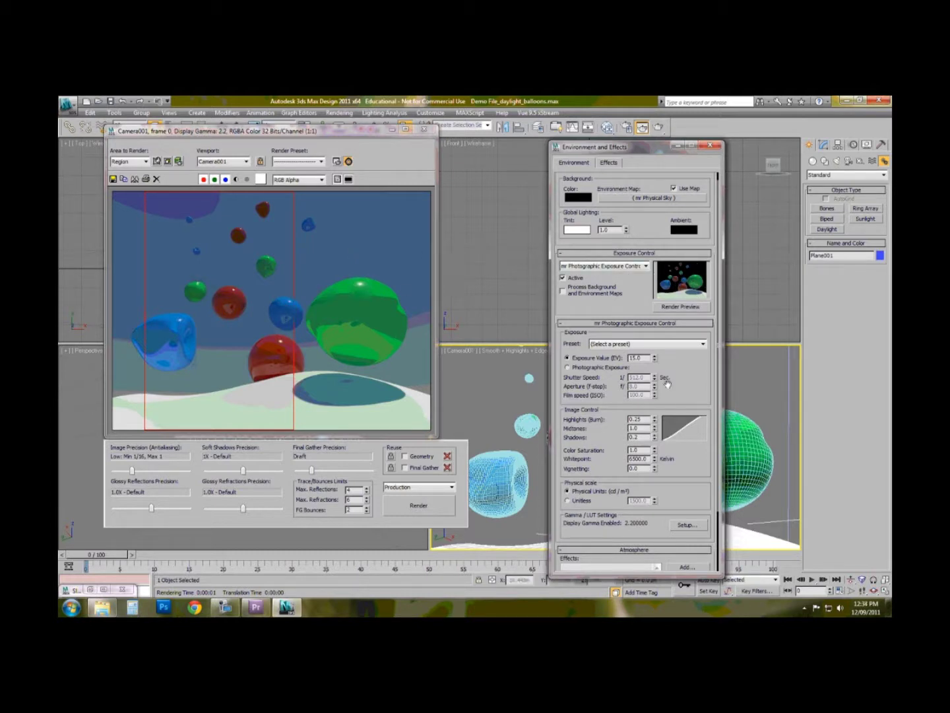
Test an exposure value of 13 with a region render, set the exposure value to 14 and render the region again
left_click_drag(652, 360, 654, 363)
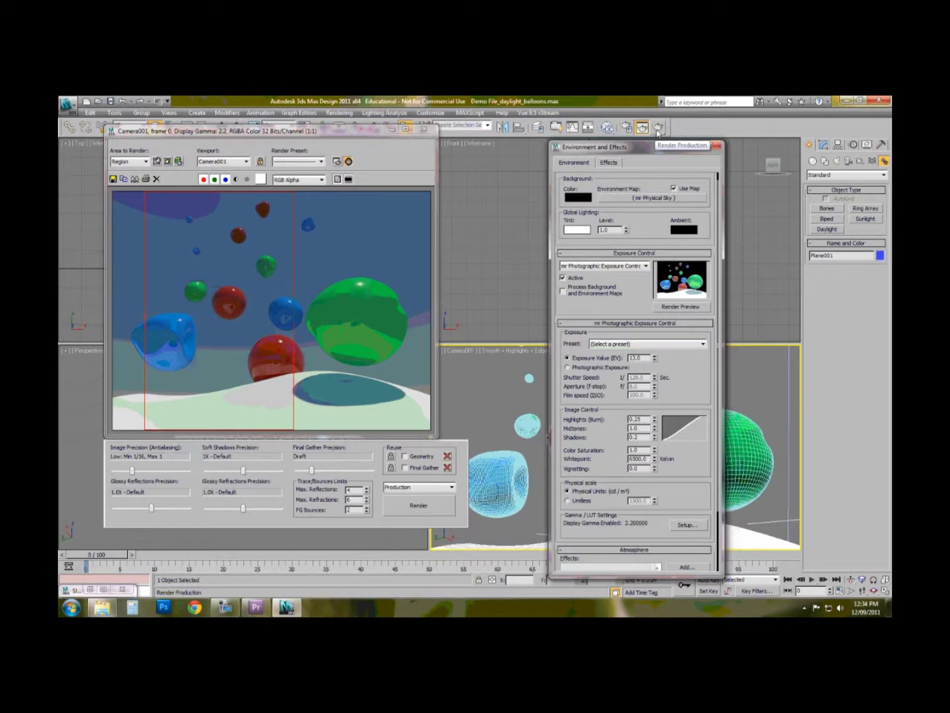
left_click(658, 132)
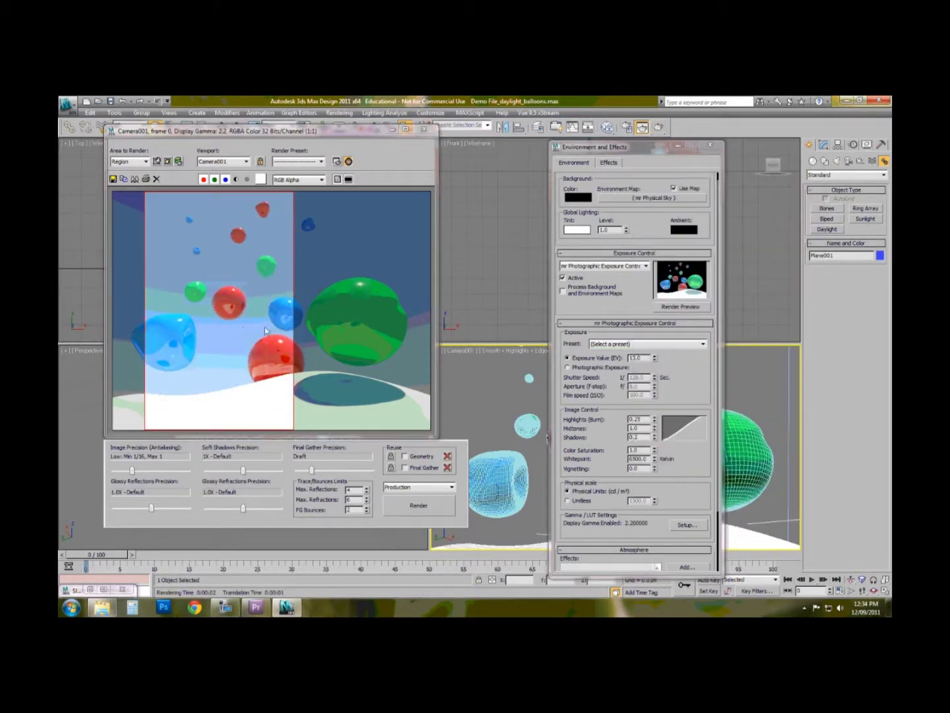
left_click(654, 355)
left_click(658, 127)
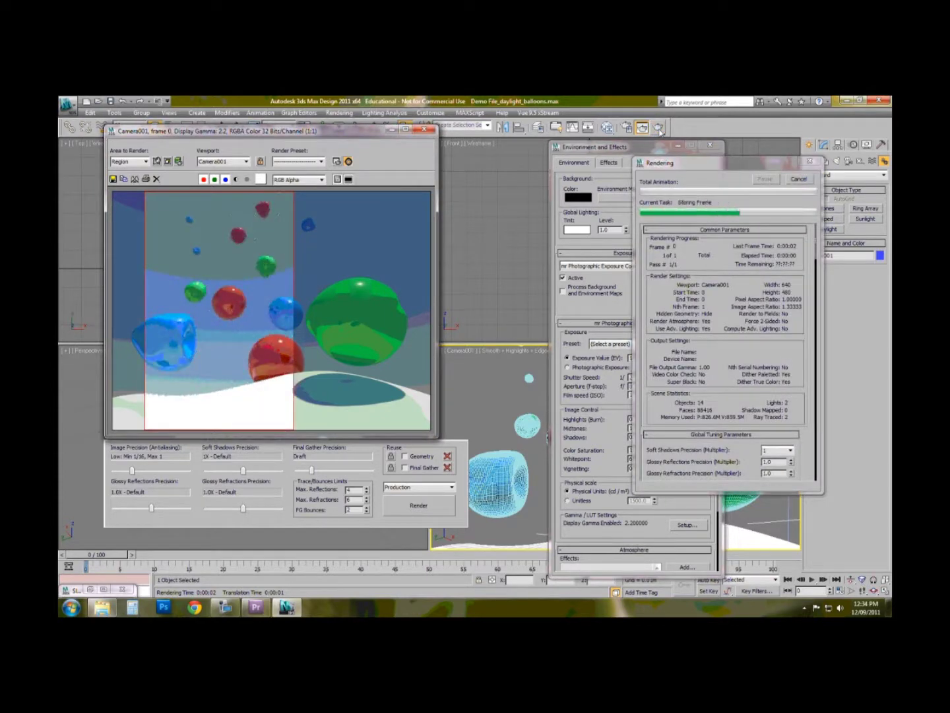
Set the image control Highlights to 0.47, Midtones to 0.71 and Shadows to 0.34, and re-render the region
scroll(661, 349, "down", 1)
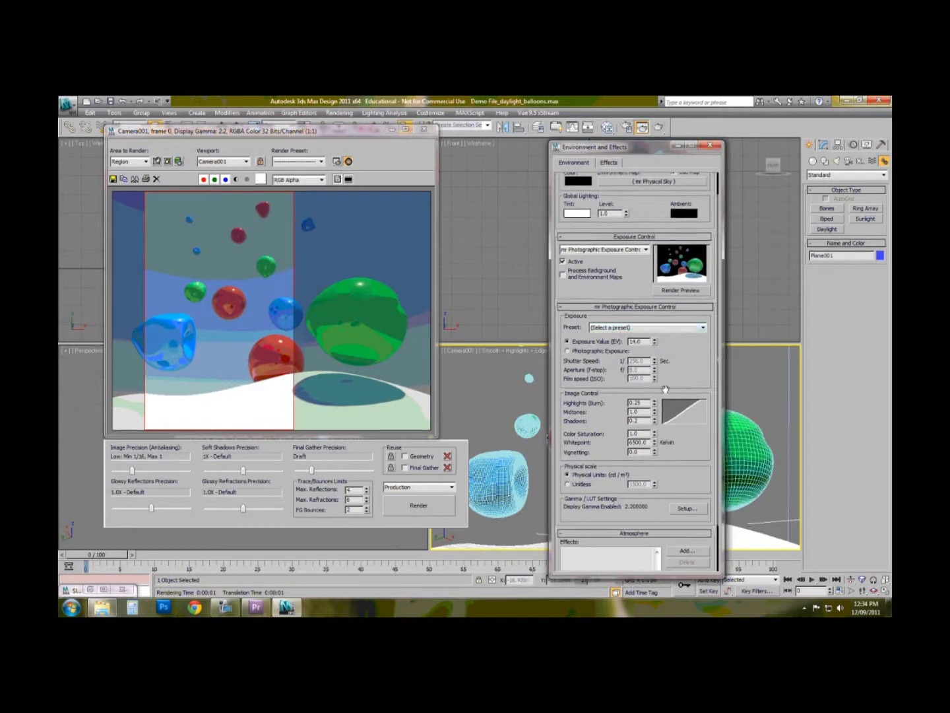
mouse_move(655, 401)
left_mouse_down()
mouse_move(657, 389)
mouse_move(656, 432)
left_mouse_up()
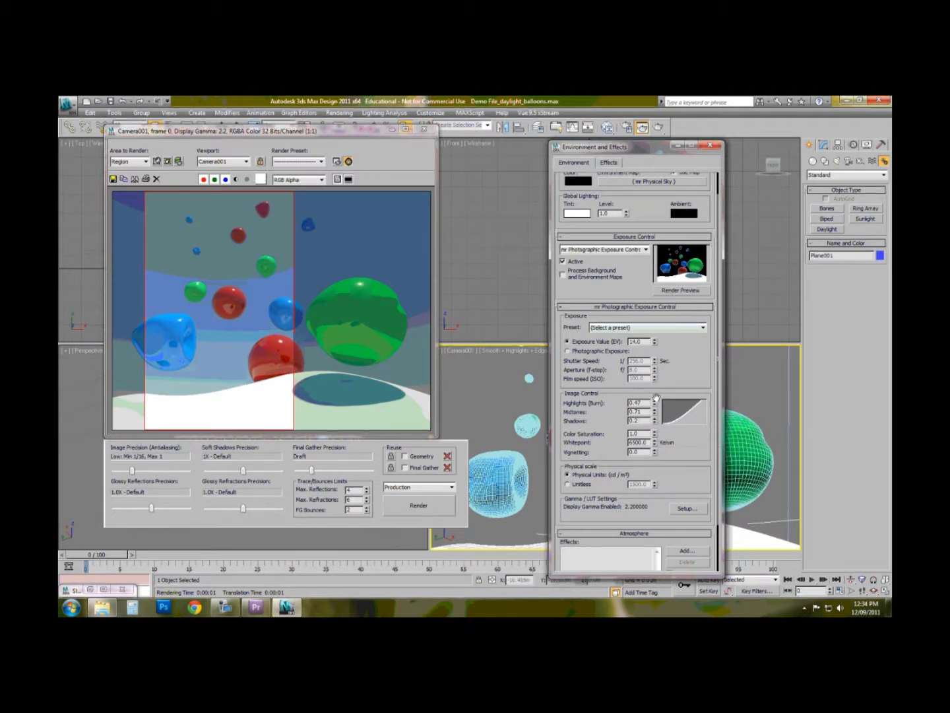
left_click_drag(655, 421, 656, 411)
left_click(657, 127)
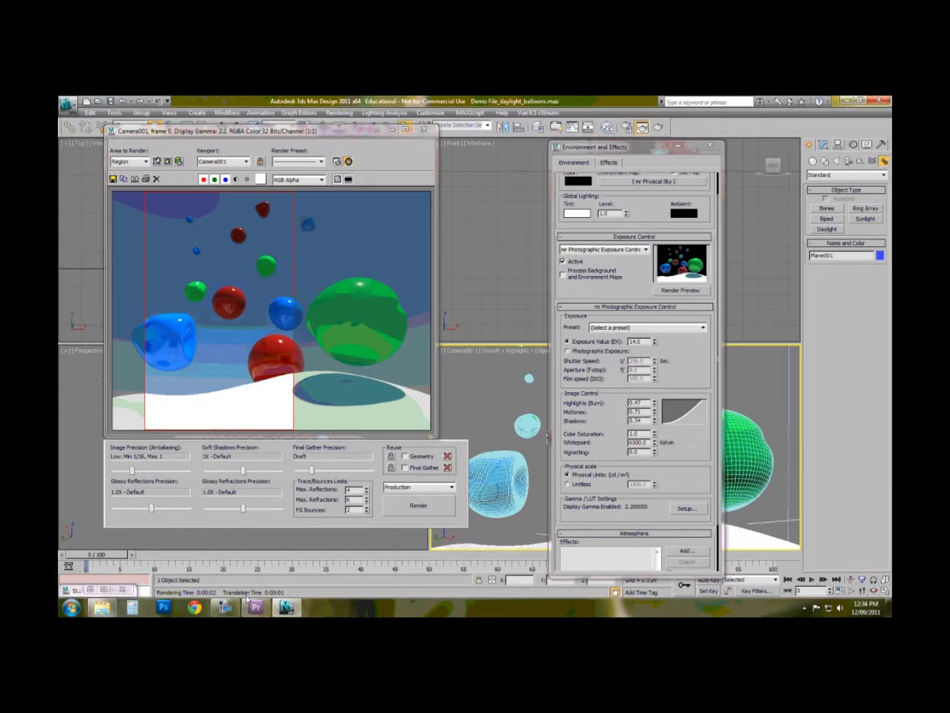
left_click(225, 607)
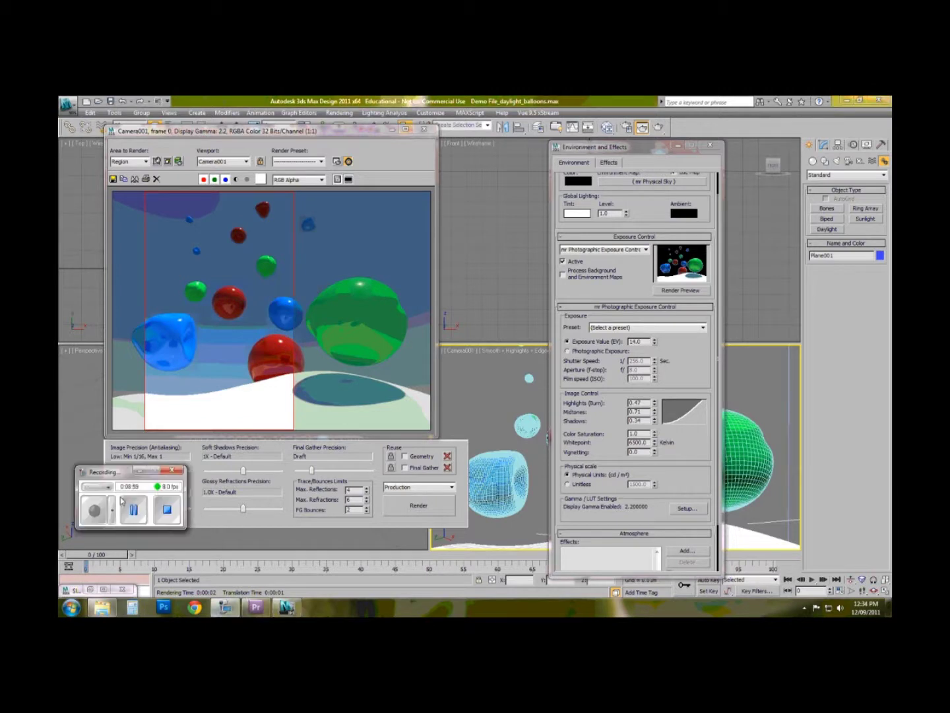
left_click(140, 470)
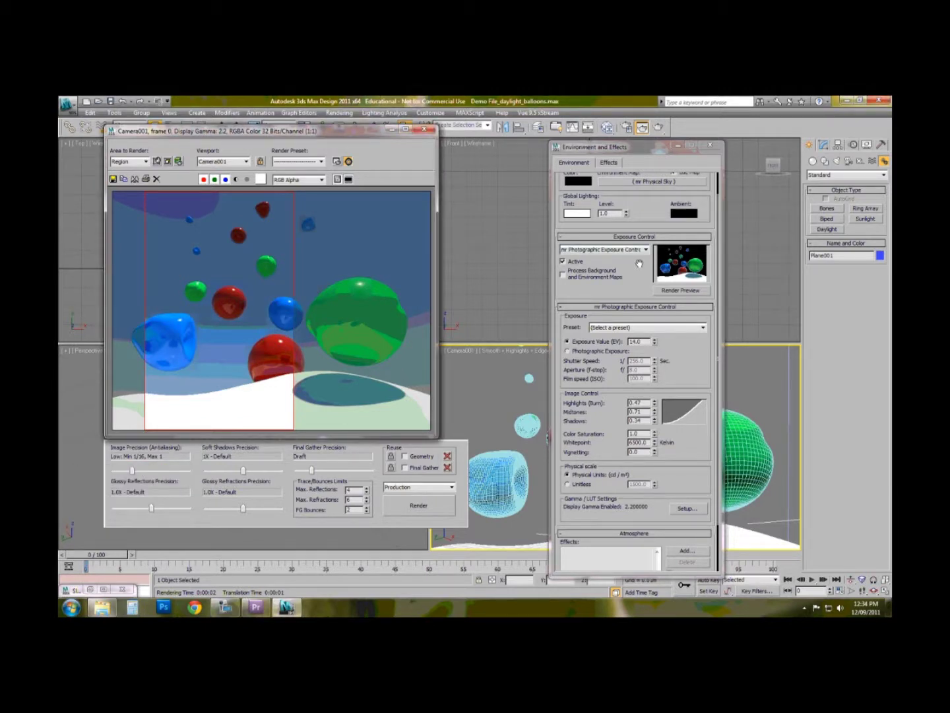
Render the region with the environment map turned off, first with the black background and again with a bright green background colour
scroll(639, 264, "up", 2)
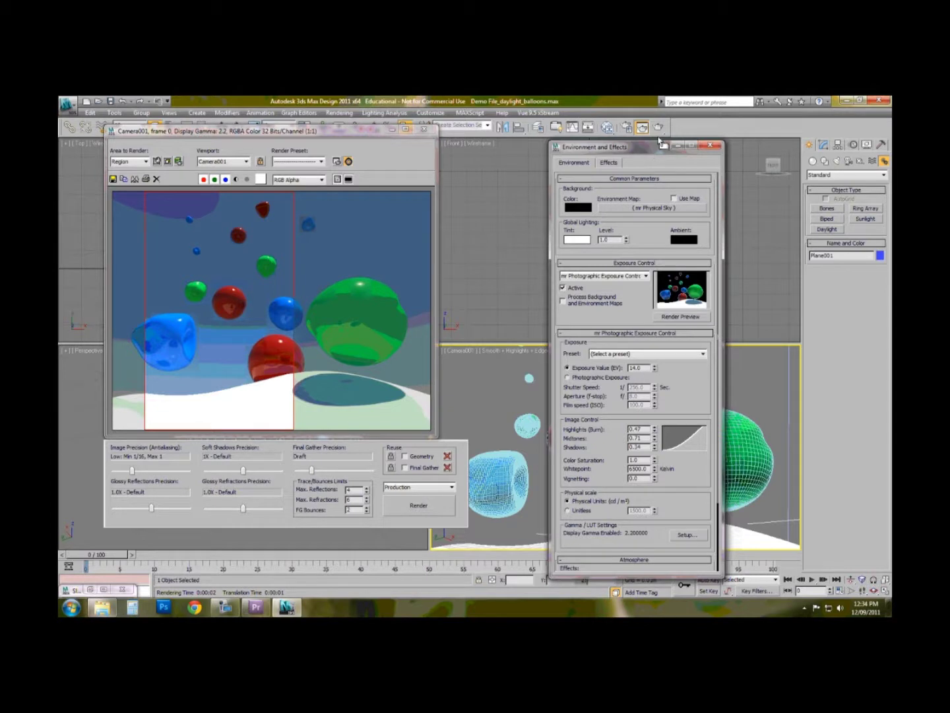
key("shift+q")
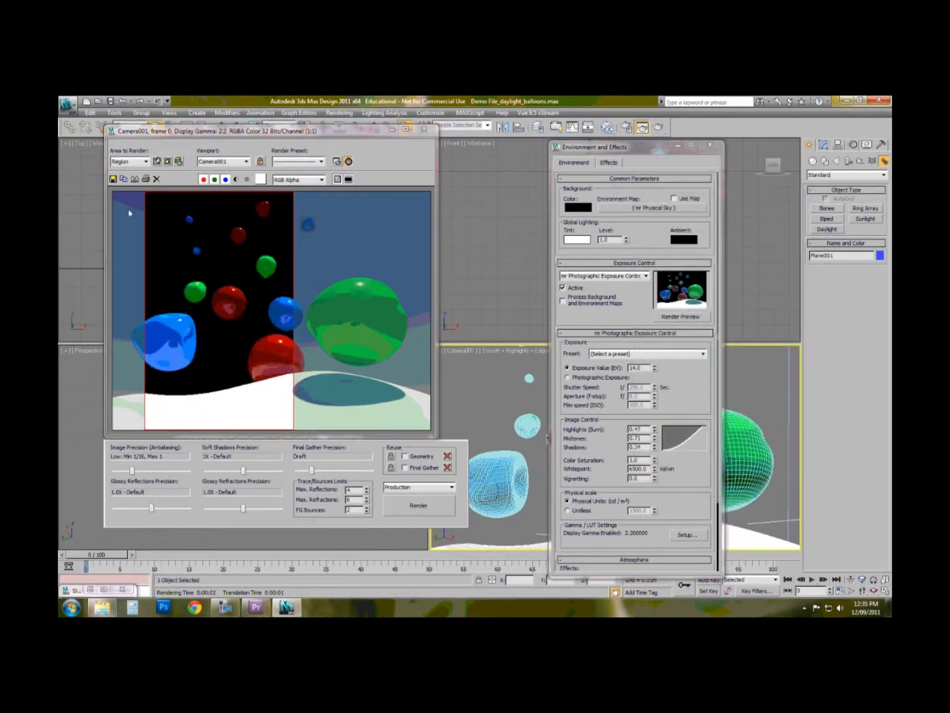
left_click(582, 209)
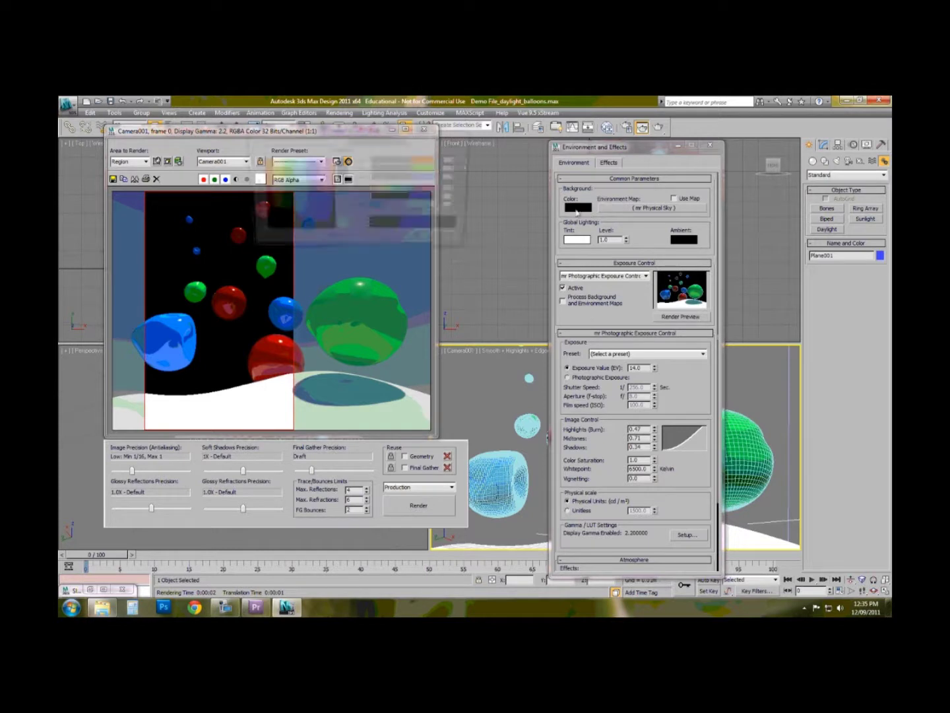
left_click_drag(280, 176, 288, 162)
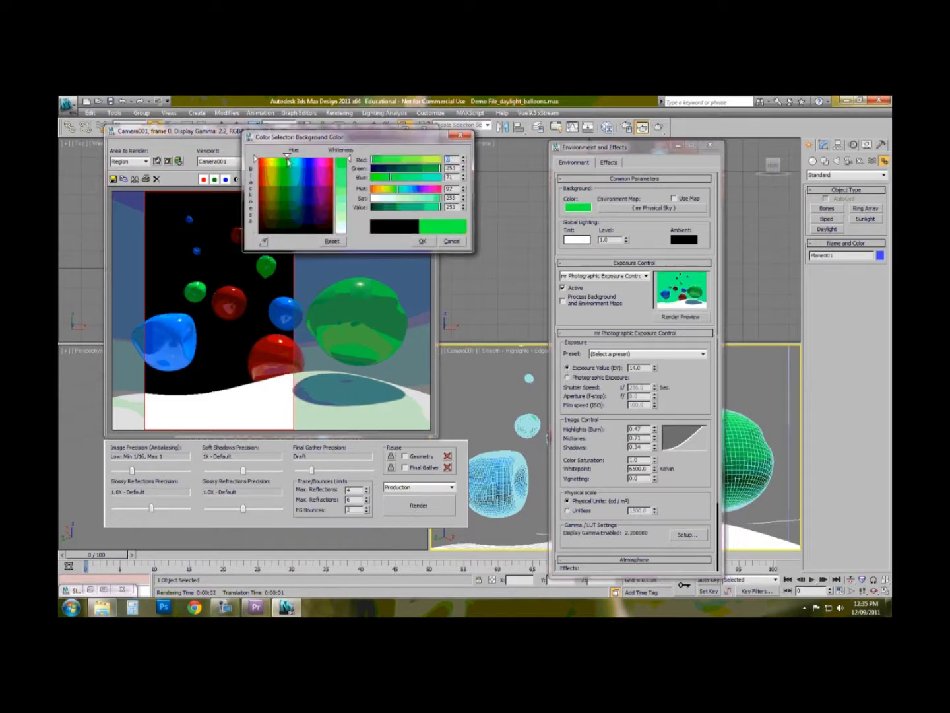
left_click(422, 241)
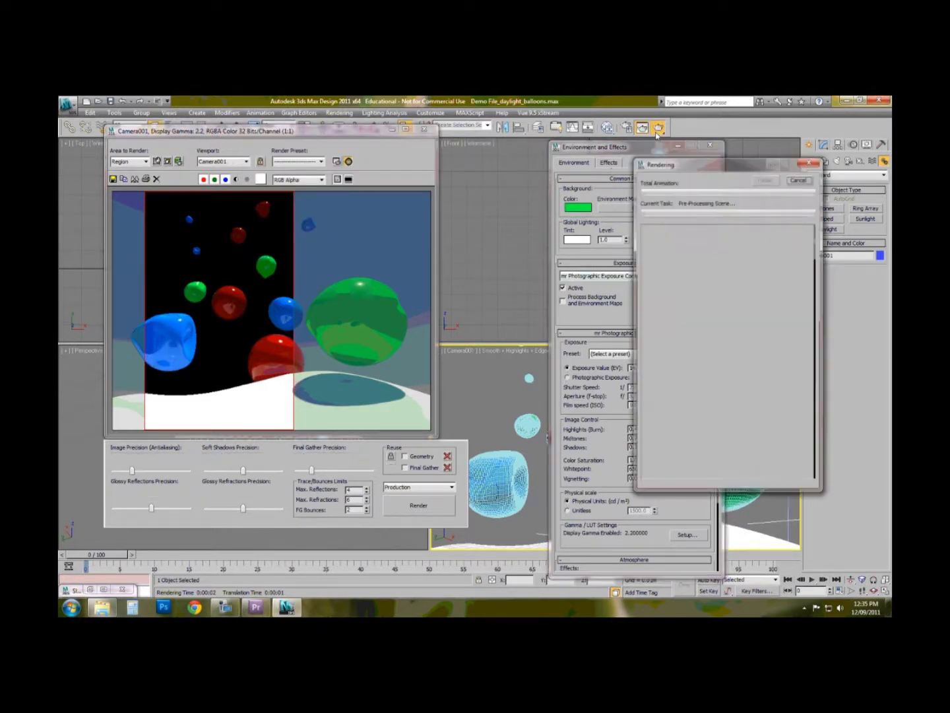
left_click(657, 130)
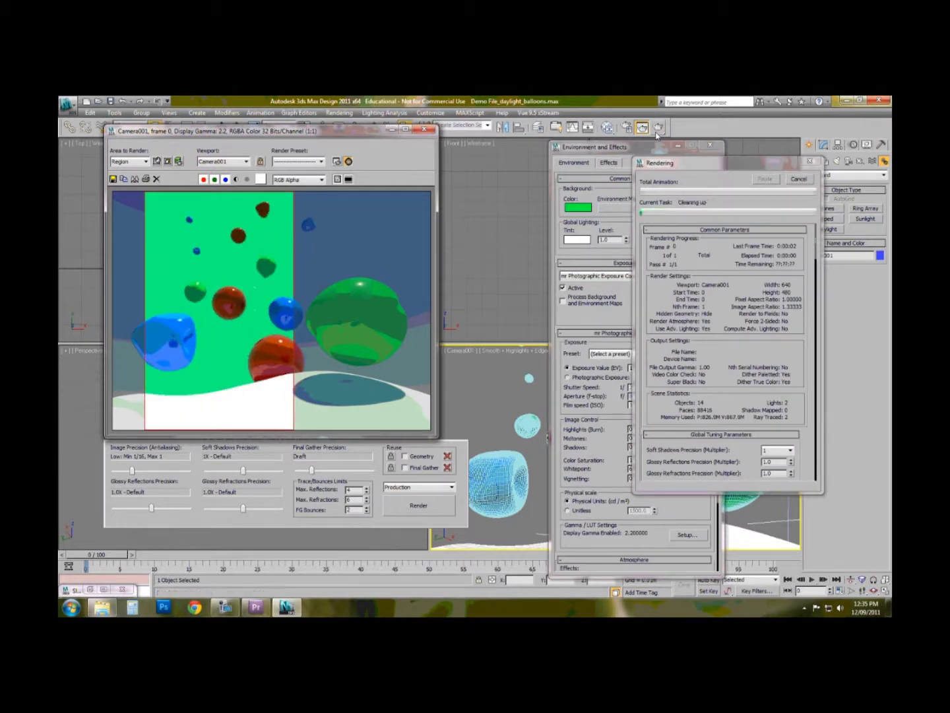
Set the environment background colour to pure white and re-render the region
left_click(577, 208)
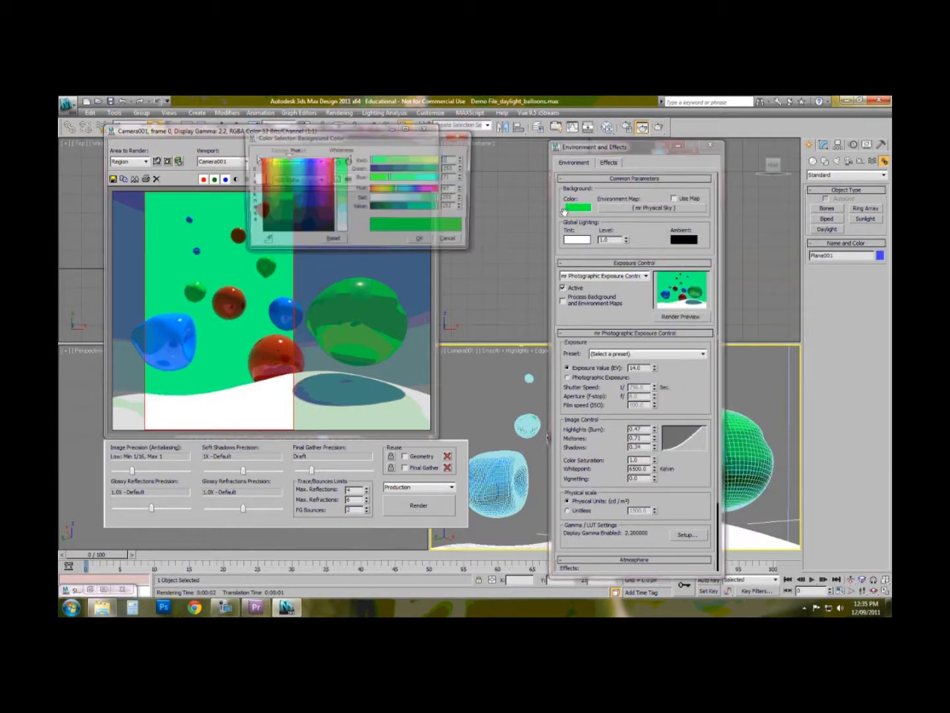
left_click_drag(349, 159, 374, 235)
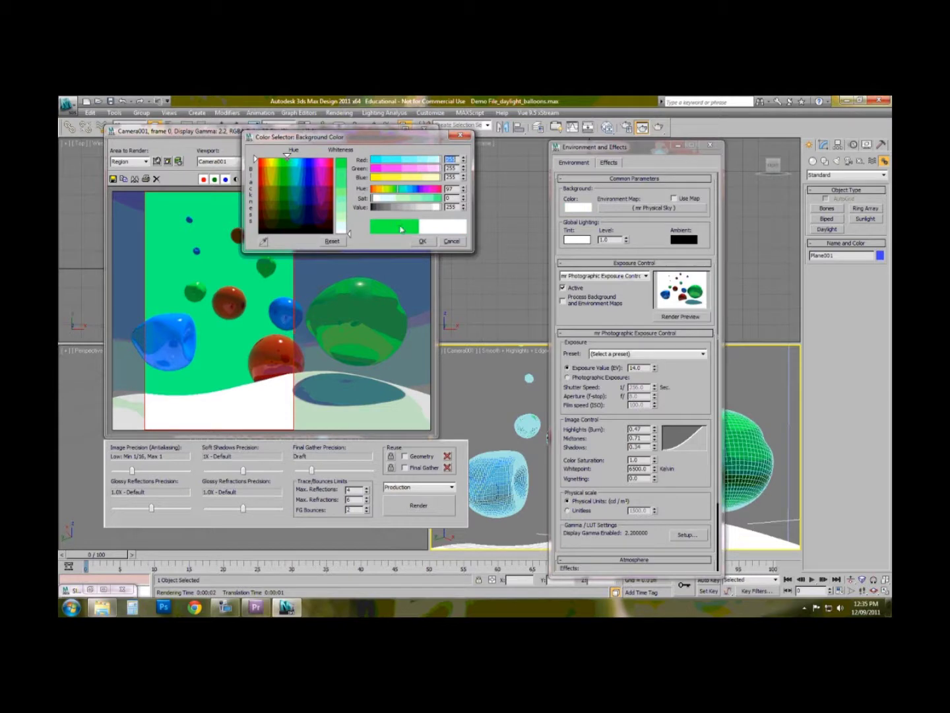
left_click(423, 241)
left_click(659, 126)
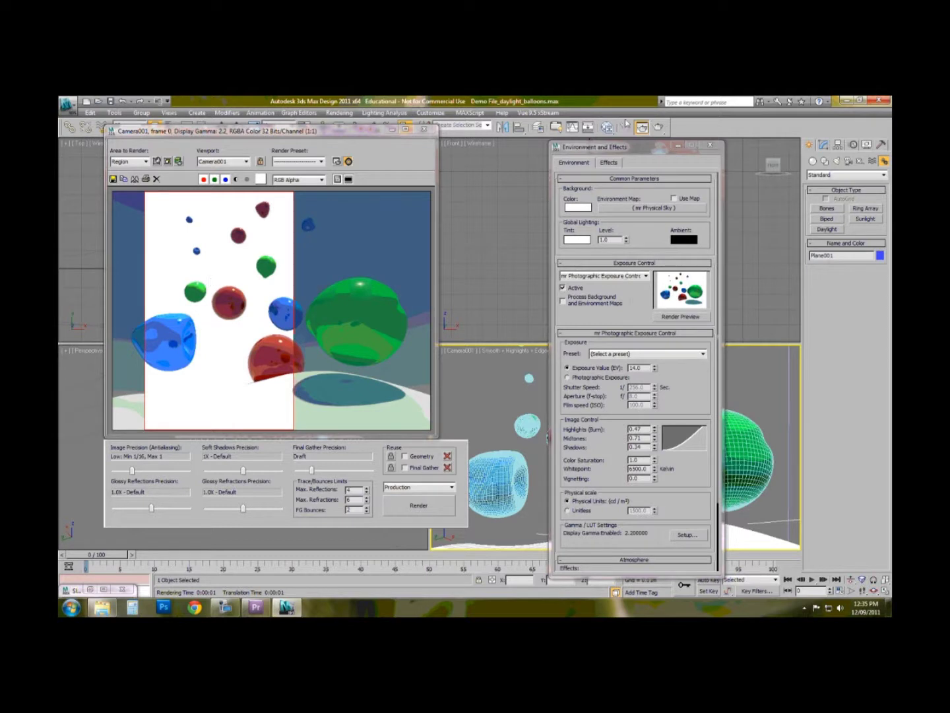
Turn the mr Physical Sky environment map back on and close the render and environment windows
left_click(674, 198)
left_click(675, 198)
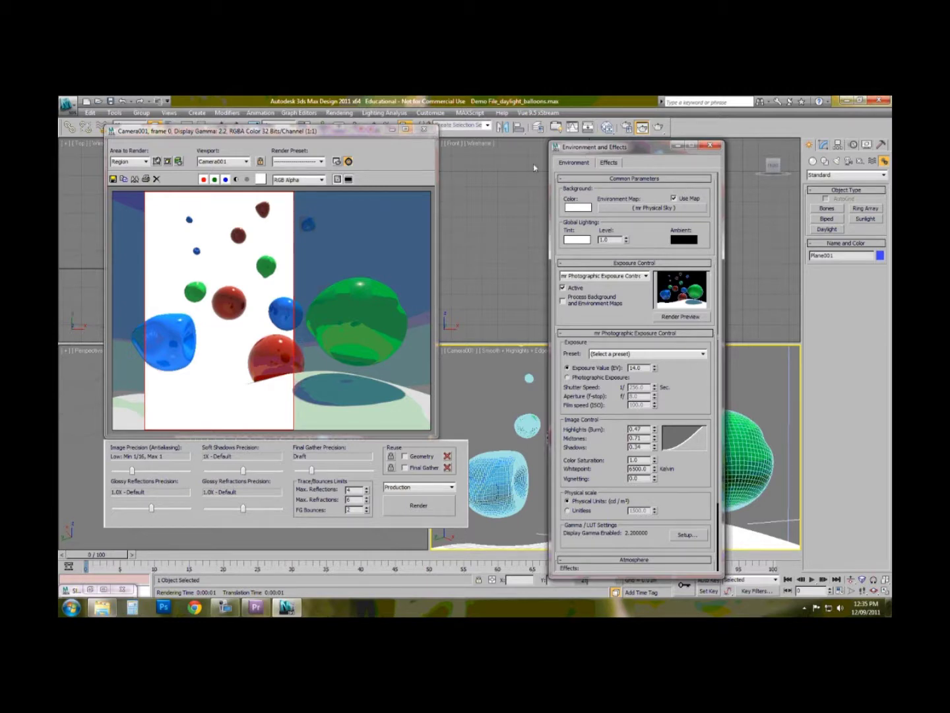
left_click(425, 130)
left_click(710, 145)
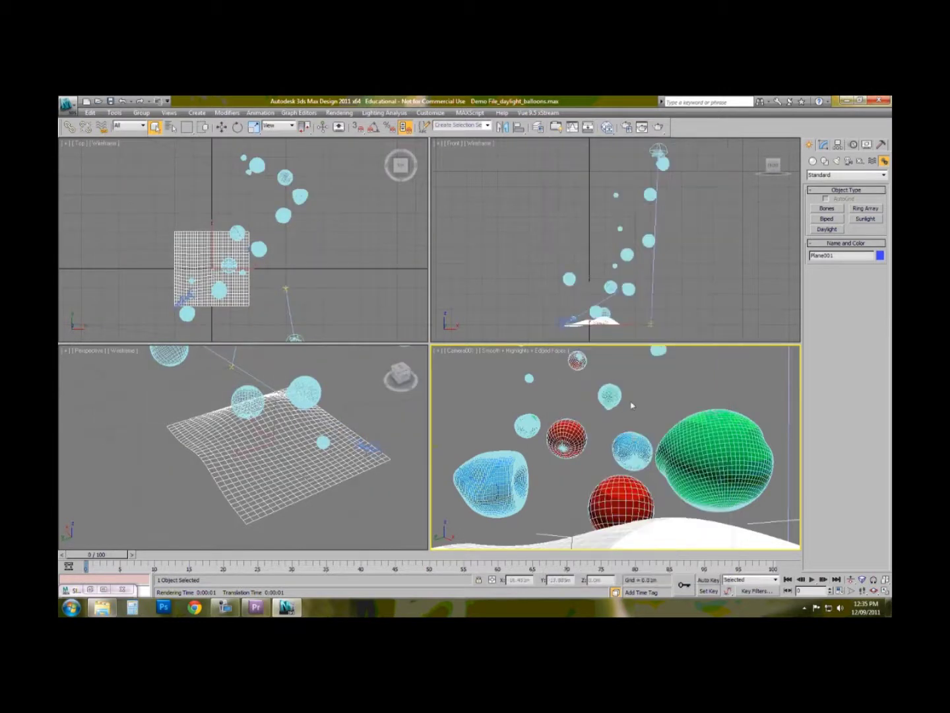
Deselect all objects and change the Camera001 viewport to a Perspective view
key("ctrl+d")
left_click(659, 152)
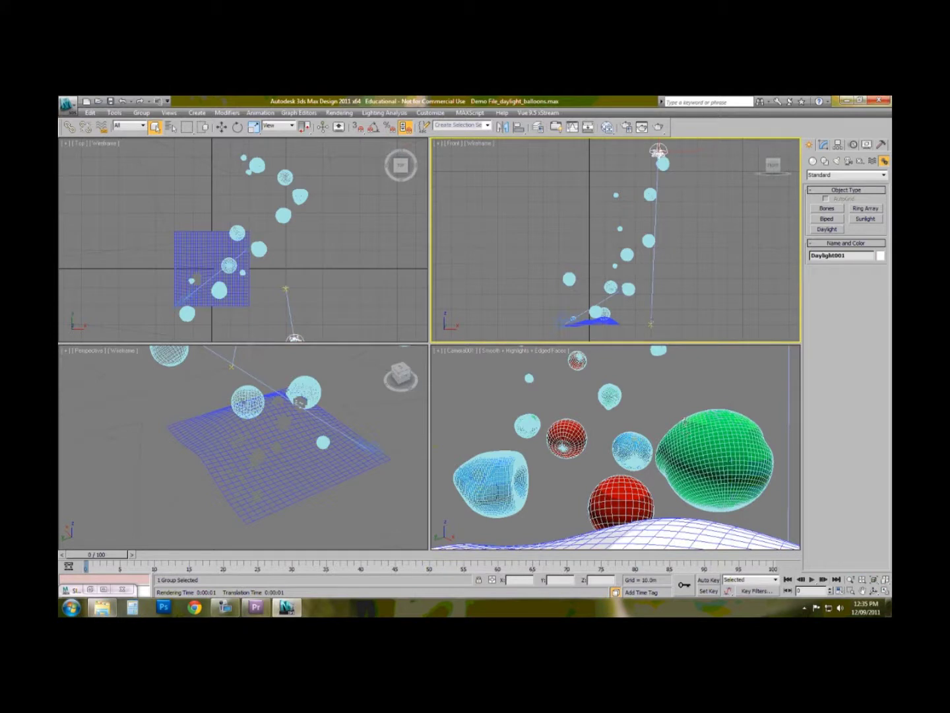
left_click(683, 382)
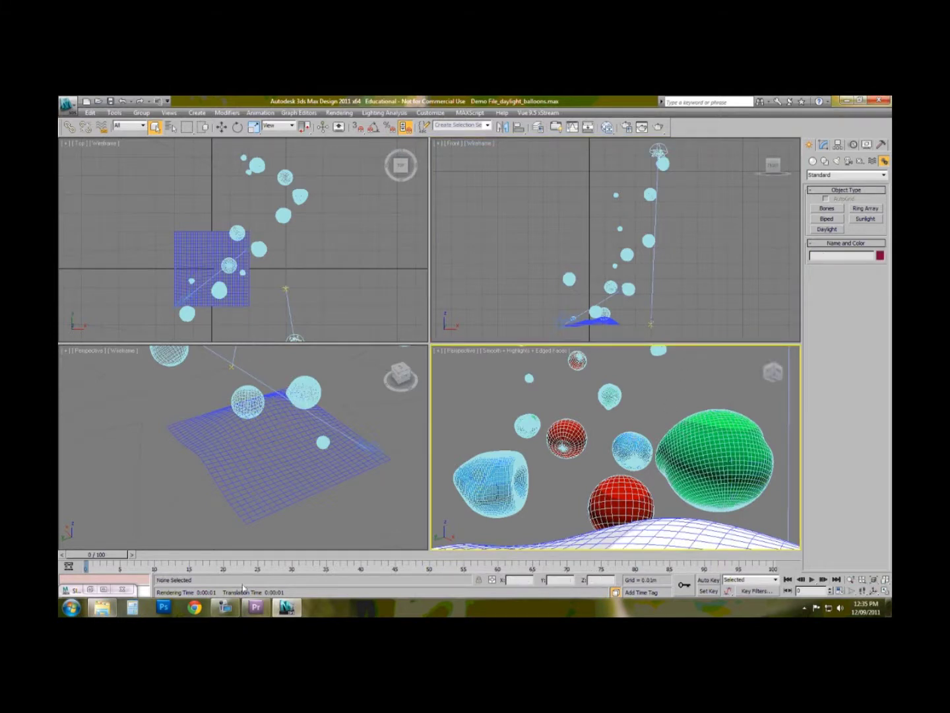
left_click(225, 607)
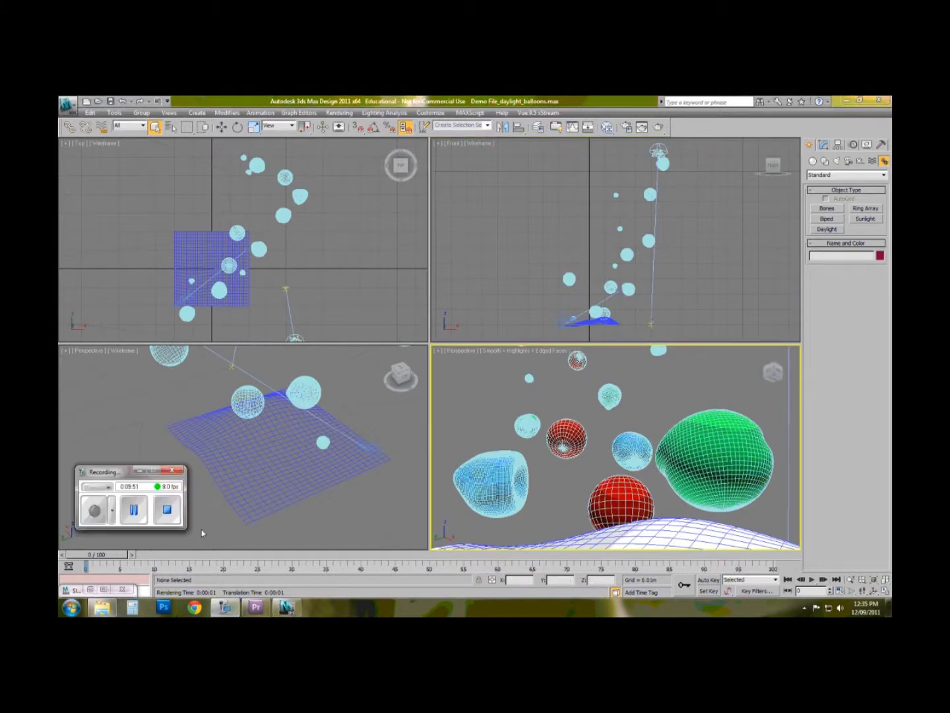
left_click(140, 471)
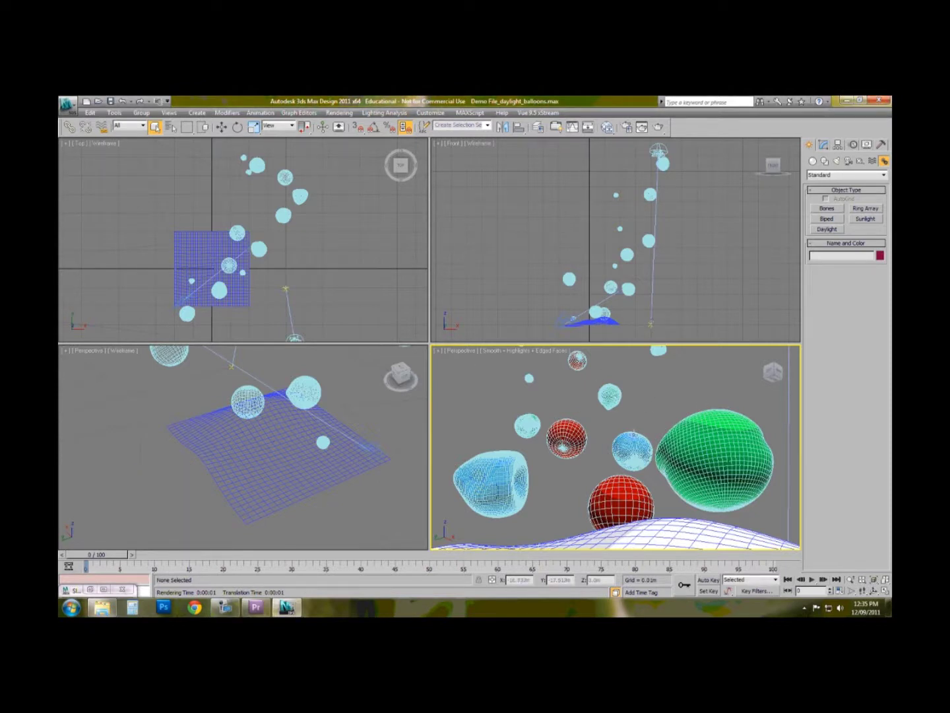
Zoom out and orbit the shaded perspective view to examine the balloons and the extent of the ground plane
scroll(637, 429, "up", 5)
scroll(635, 425, "down", 5)
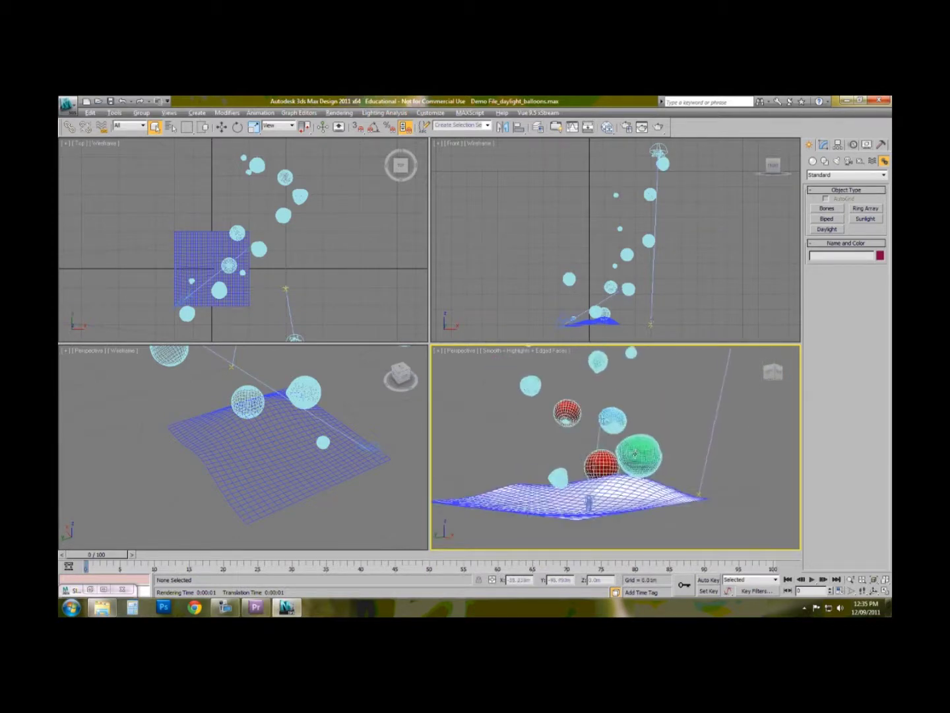
Orbit the shaded Perspective viewport, set the render area to View, and render the whole frame
middle_click_drag(635, 454, 637, 457, "alt")
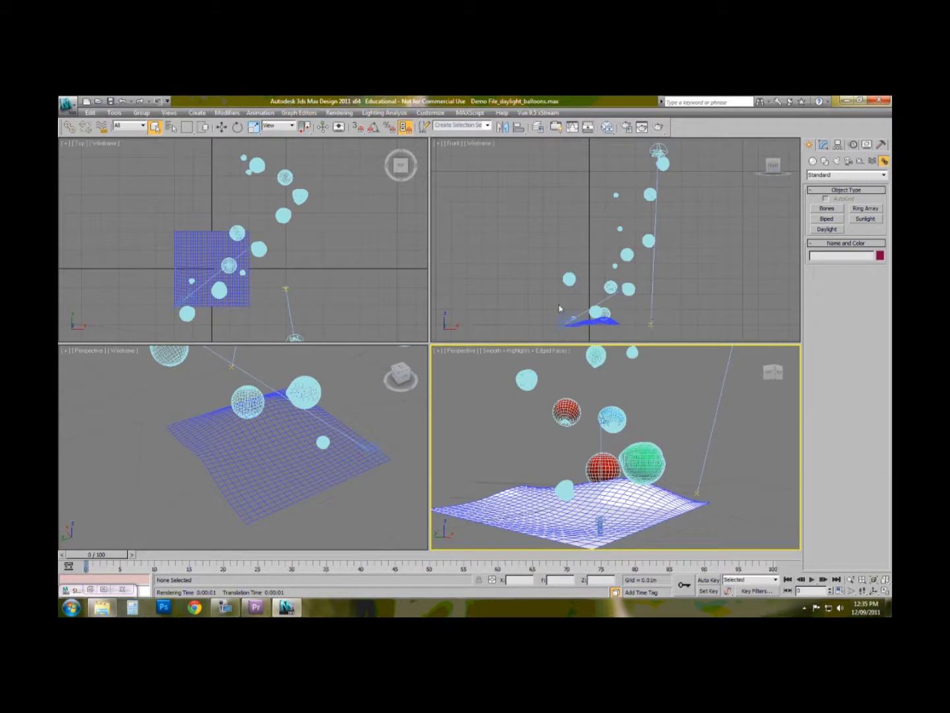
middle_click_drag(610, 442, 640, 453, "alt")
left_click(658, 128)
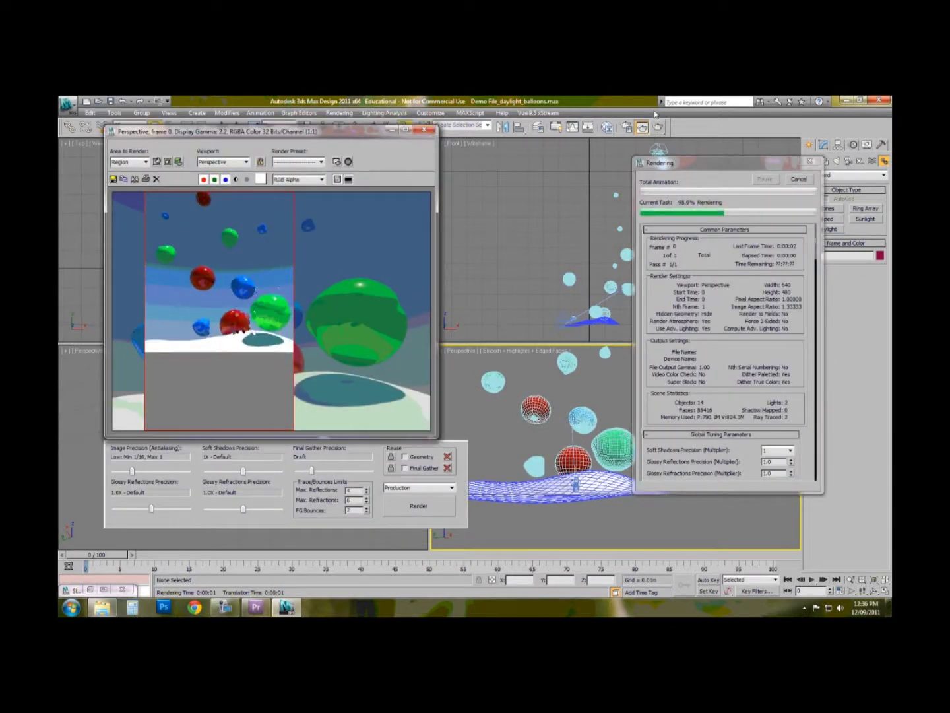
left_click(145, 162)
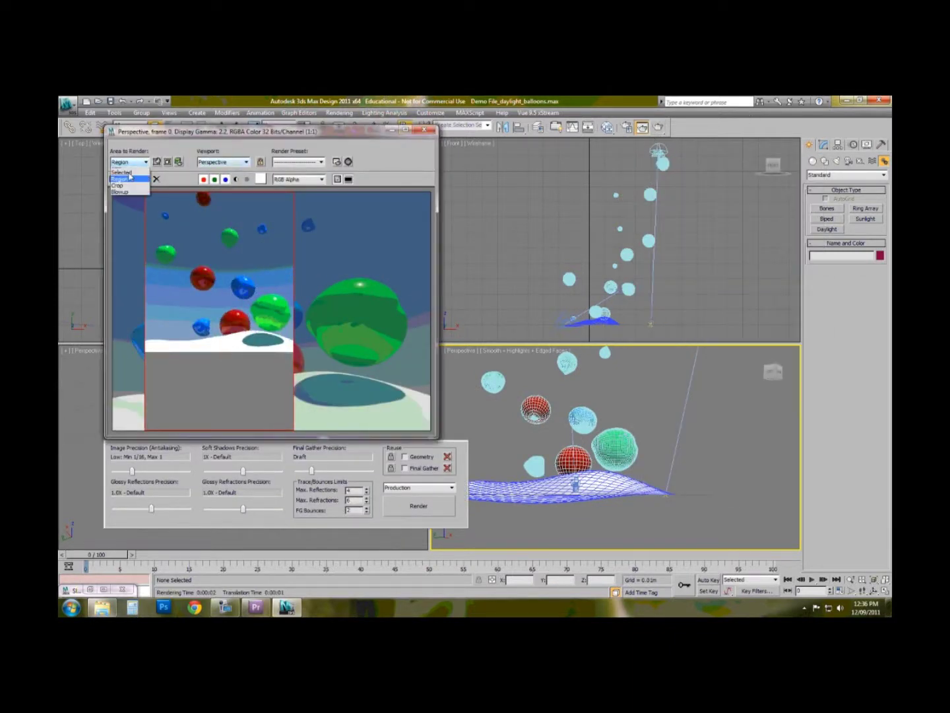
left_click(121, 169)
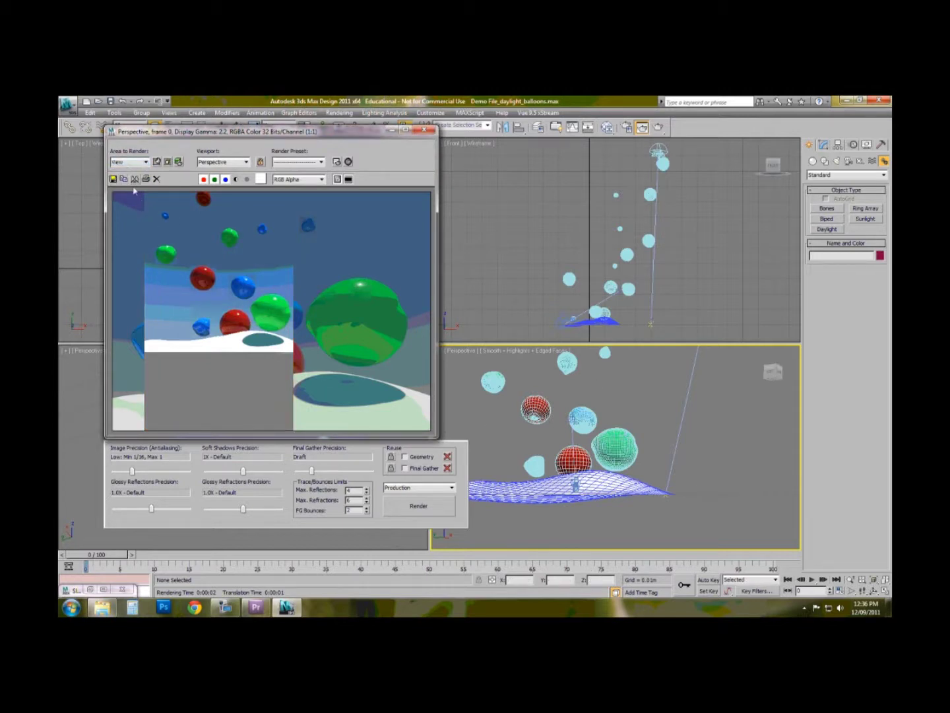
middle_click_drag(717, 479, 680, 488, "alt")
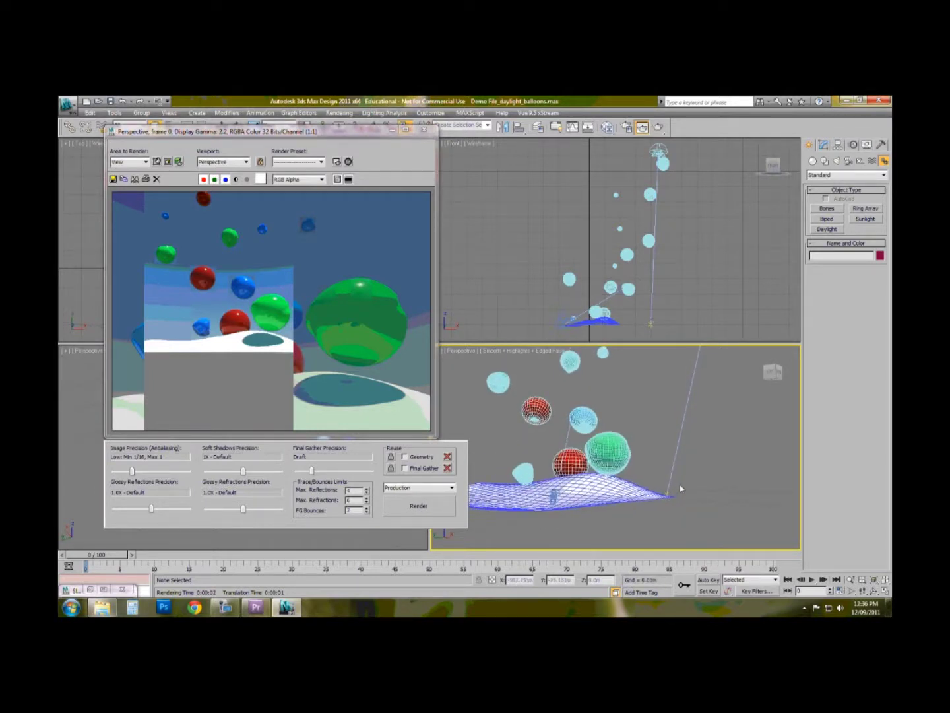
left_click(658, 127)
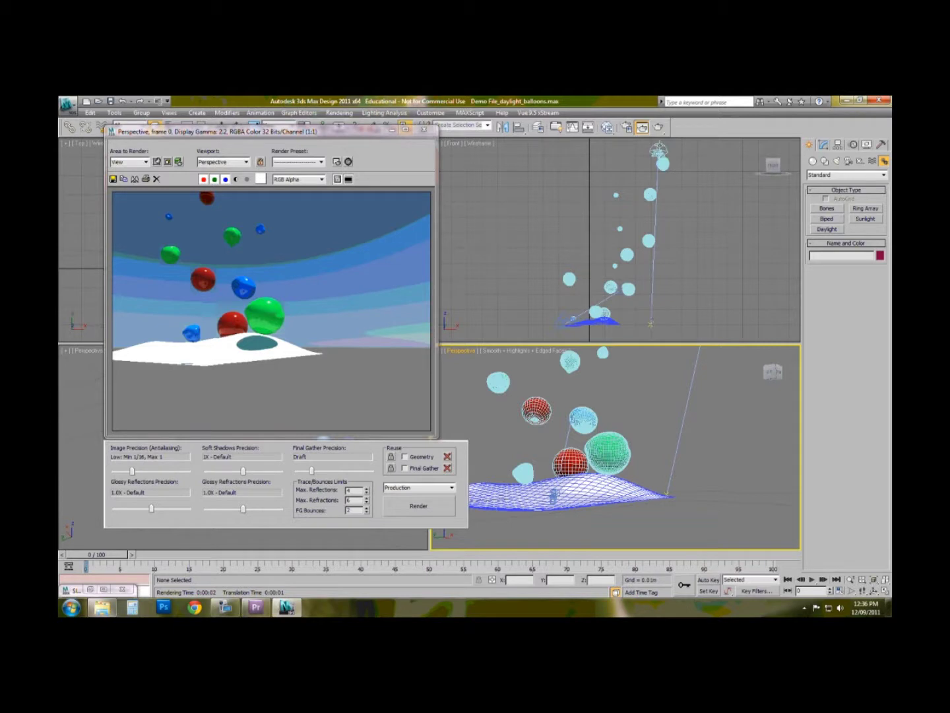
Select the Daylight system and lower the mr Sky horizon height to -3.6
left_click(659, 150)
left_click(824, 144)
scroll(833, 290, "down", 5)
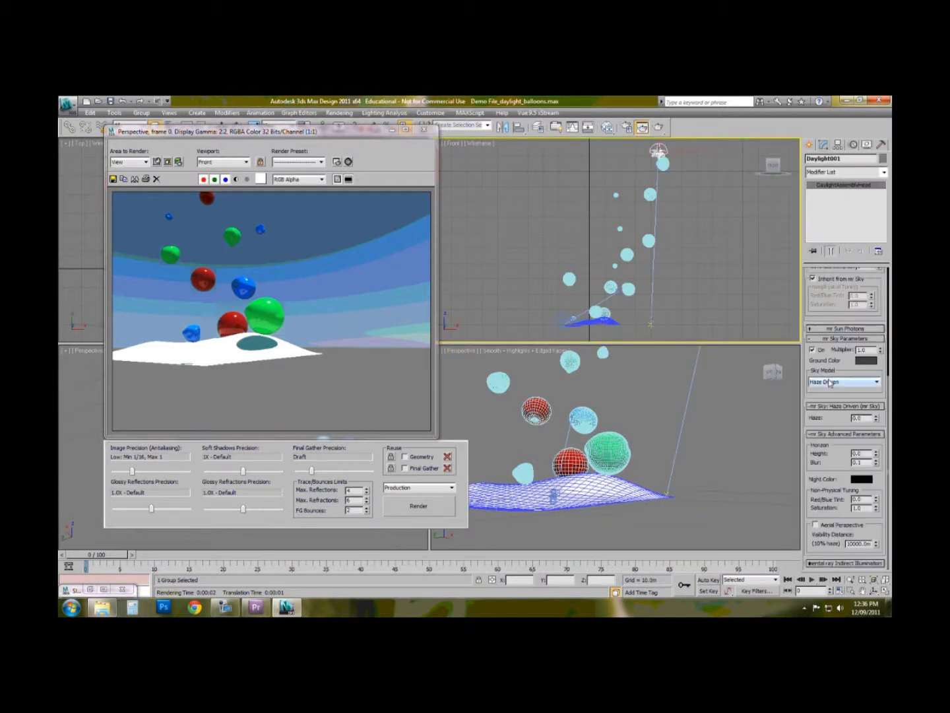
scroll(830, 383, "up", 4)
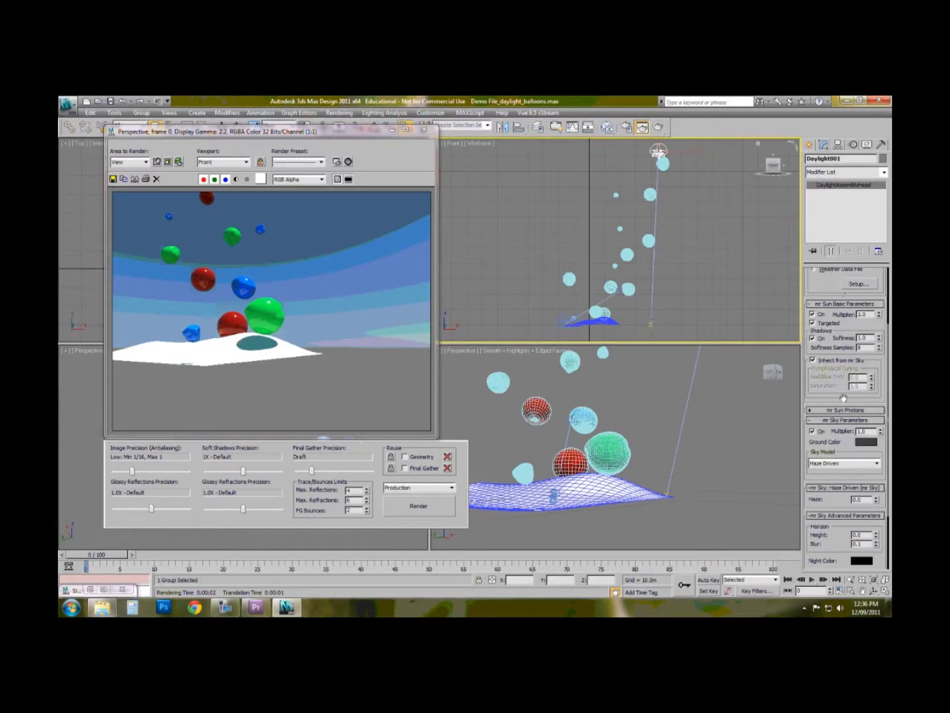
scroll(844, 398, "down", 3)
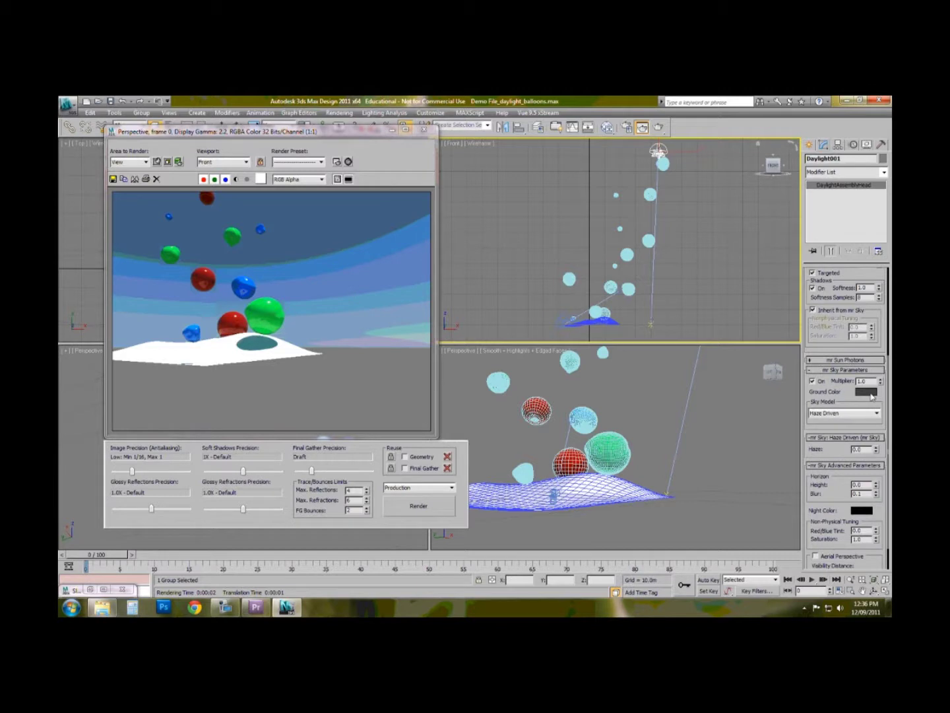
scroll(843, 425, "down", 1)
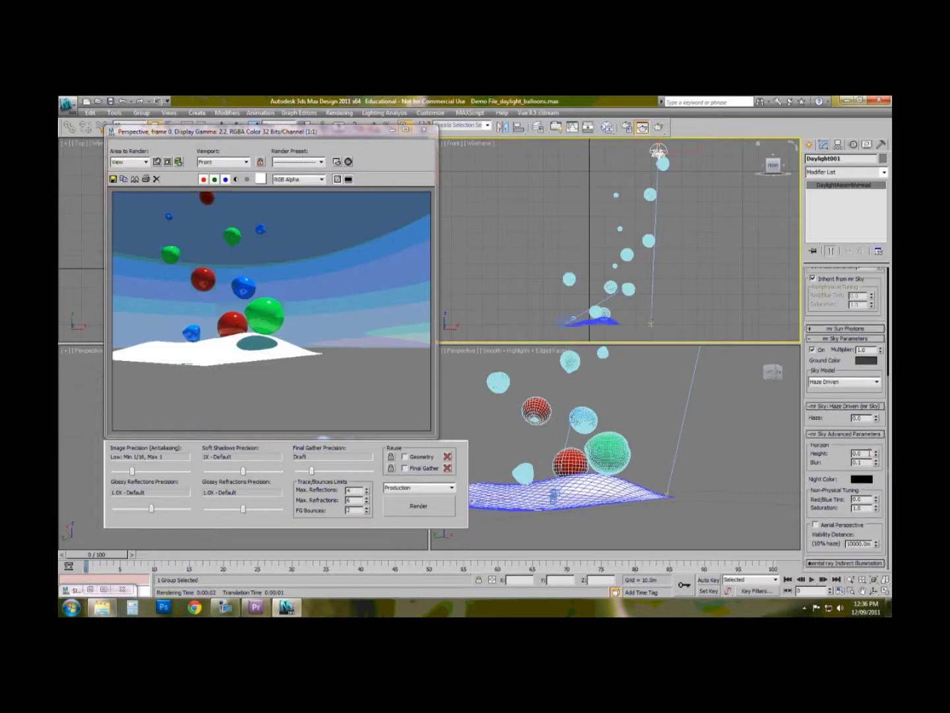
left_click_drag(877, 458, 876, 461)
Try a test render using a tall, full-height render region around the middle of the frame
left_click(117, 162)
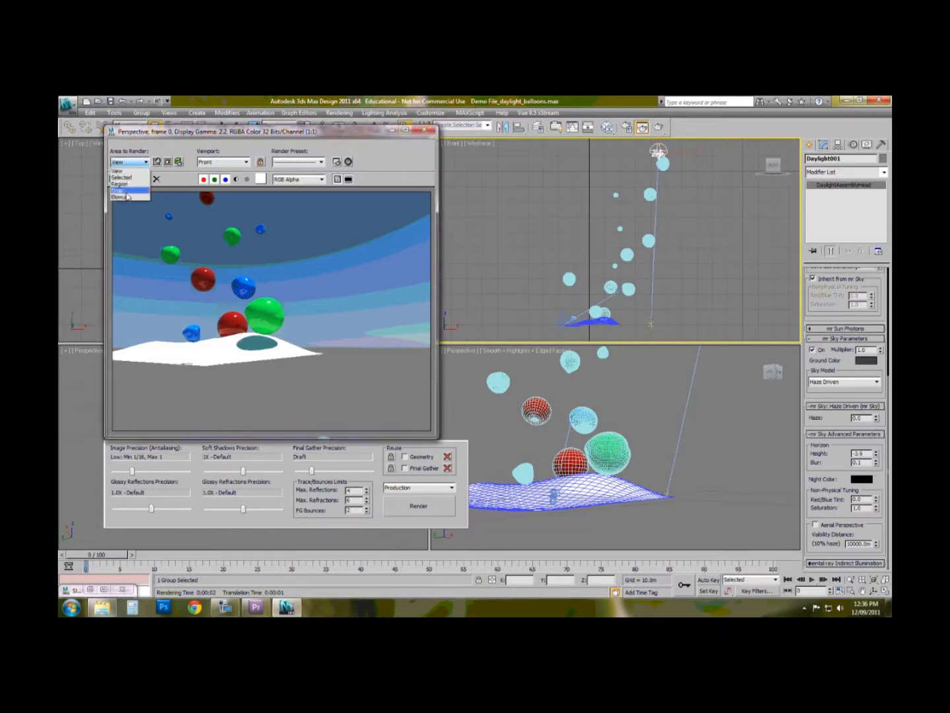
left_click(120, 184)
left_click_drag(400, 311, 341, 329)
left_click_drag(243, 406, 243, 431)
left_click_drag(143, 326, 225, 336)
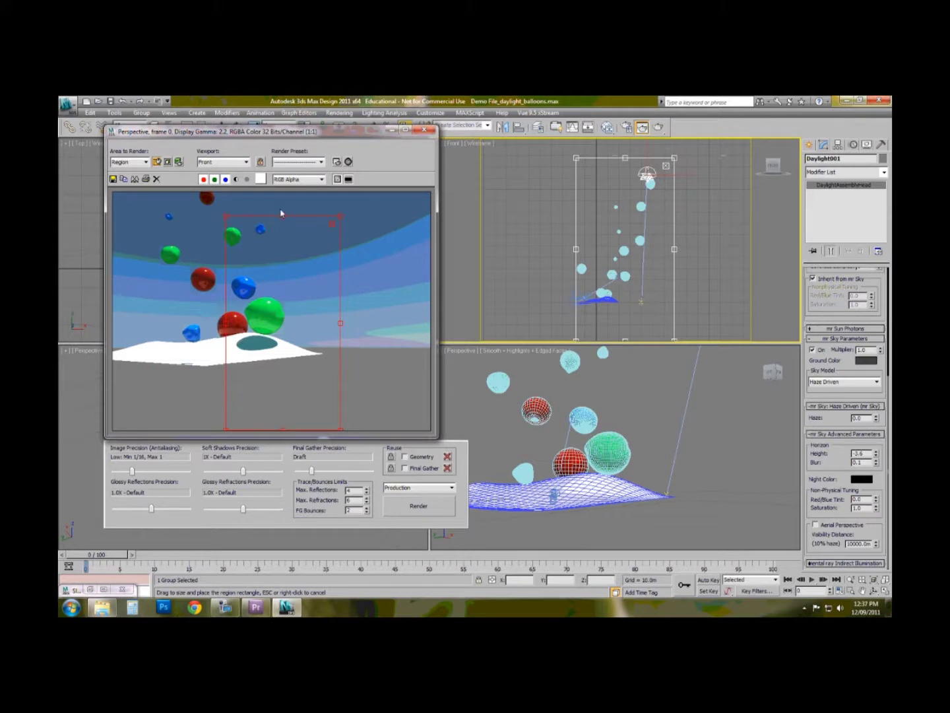
left_click_drag(284, 195, 283, 192)
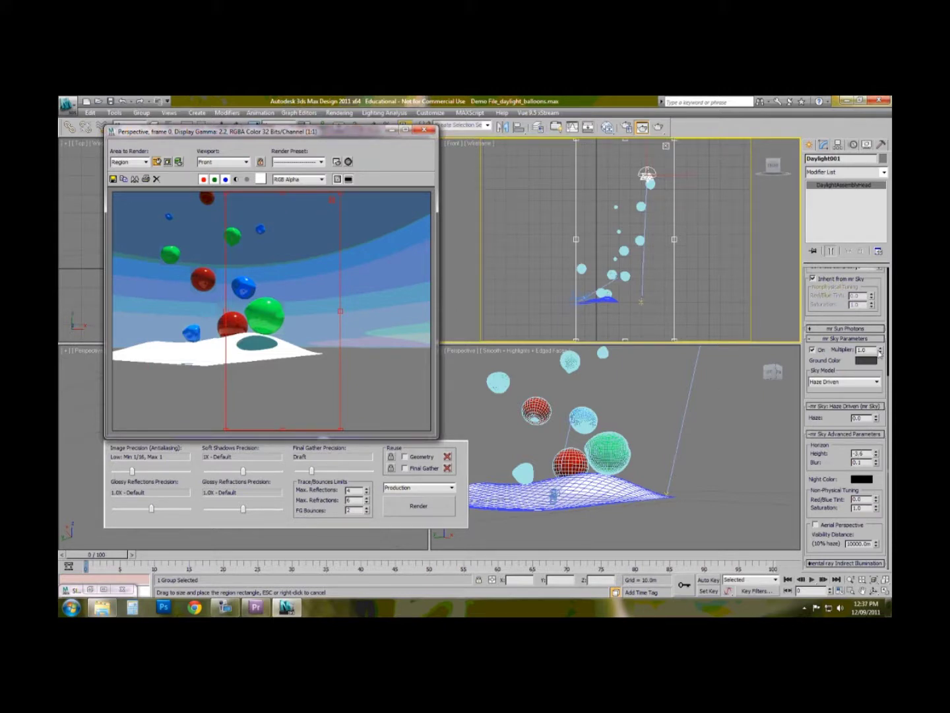
left_click(660, 128)
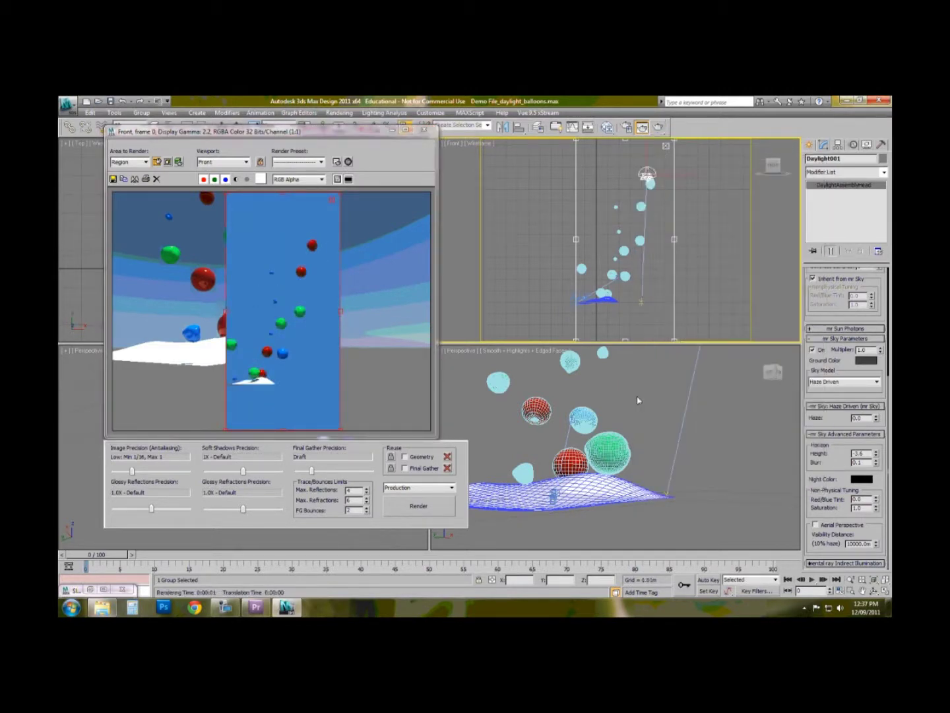
Make the Perspective viewport active, shift its render region over the central balloons, and render that region
right_click(638, 400)
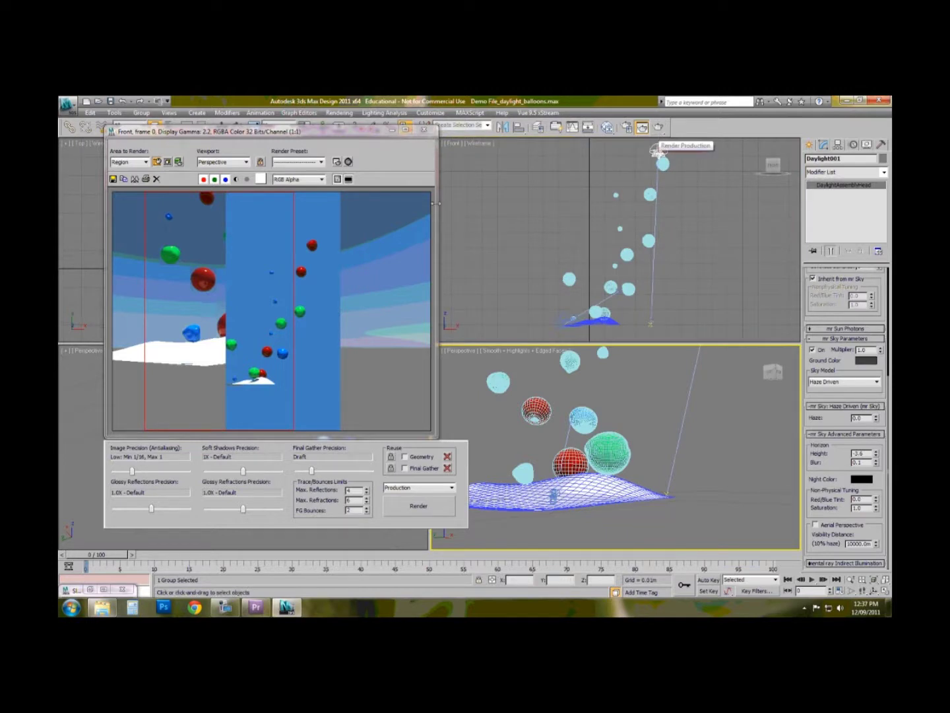
left_click(233, 346)
left_click(139, 162)
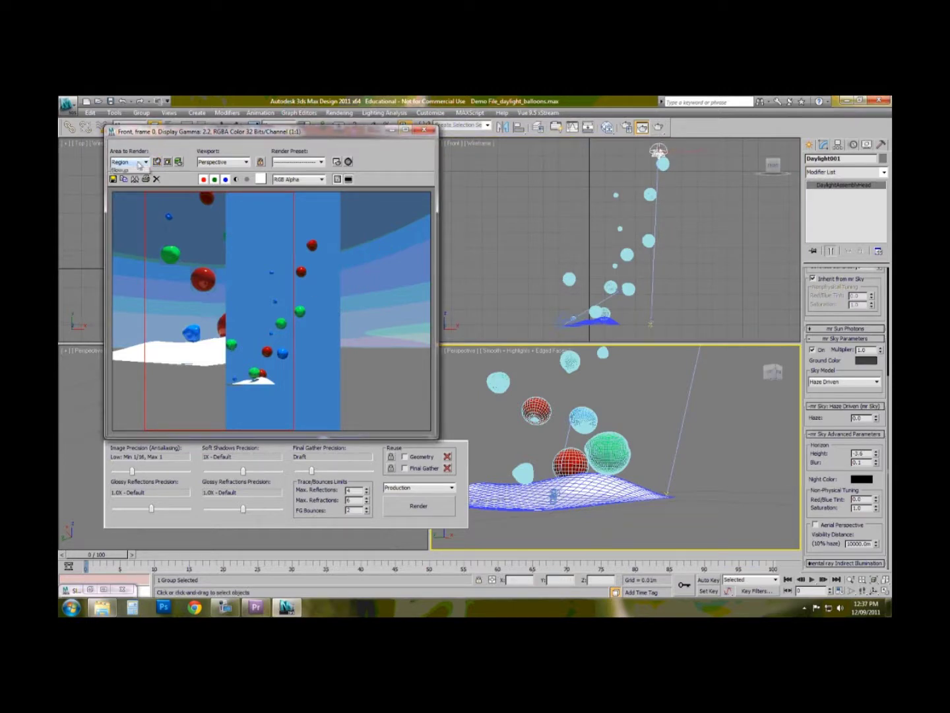
left_click(128, 184)
left_click_drag(245, 306, 299, 306)
left_click(658, 128)
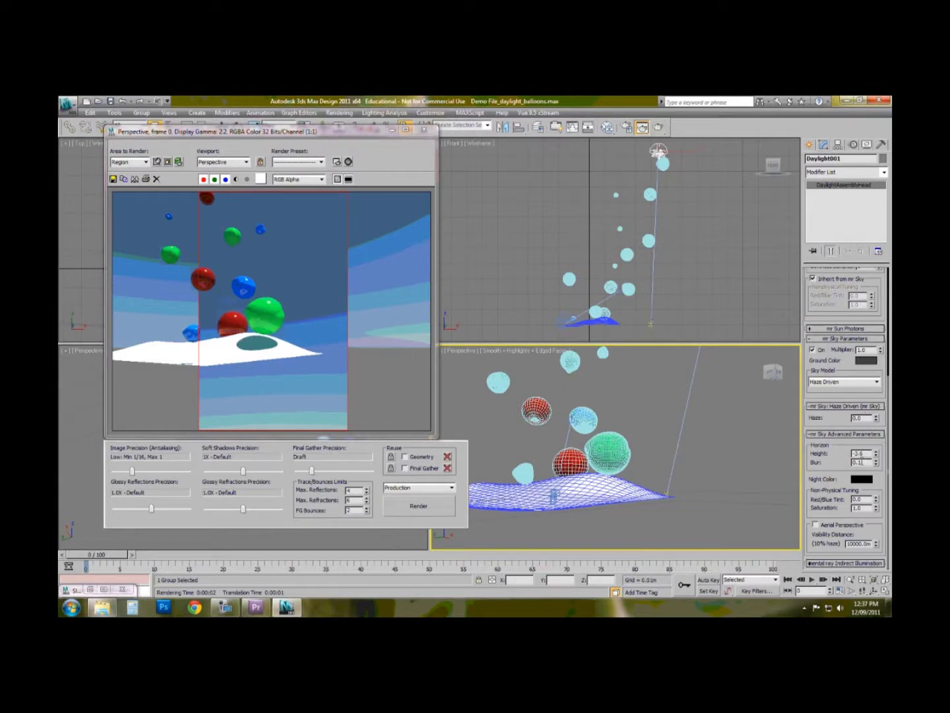
Set the mr Sky horizon height to -1 and re-render the Perspective region
double_click(867, 454)
type("-1")
key("Tab")
key("shift+Tab")
key("Tab")
left_click(660, 129)
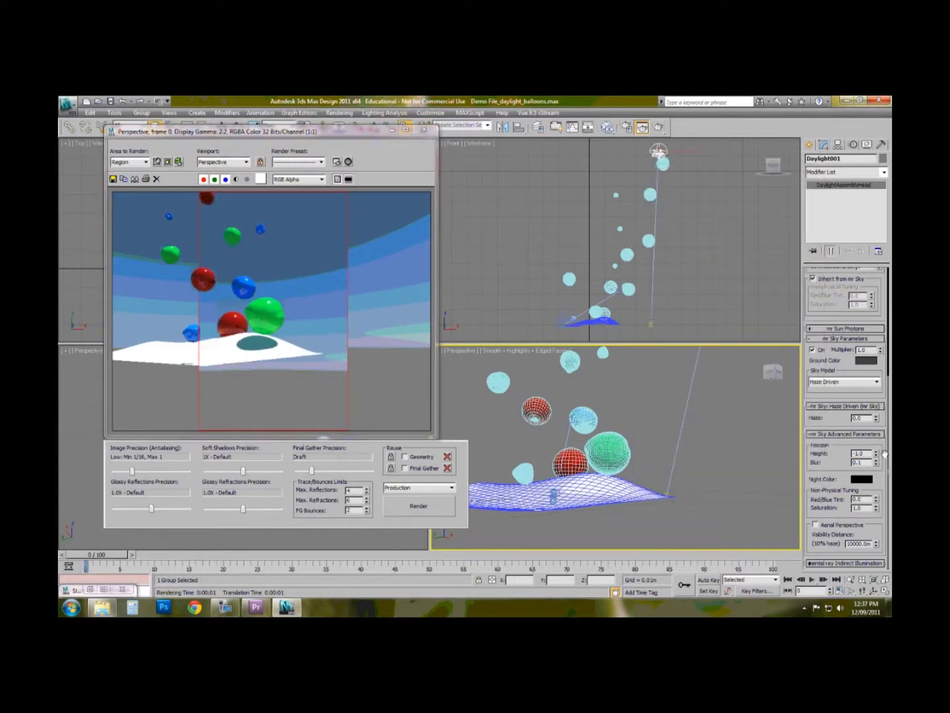
Set the mr Sky horizon height to 0 and close the render window
double_click(859, 454)
type("0")
key("Tab")
scroll(841, 449, "up", 2)
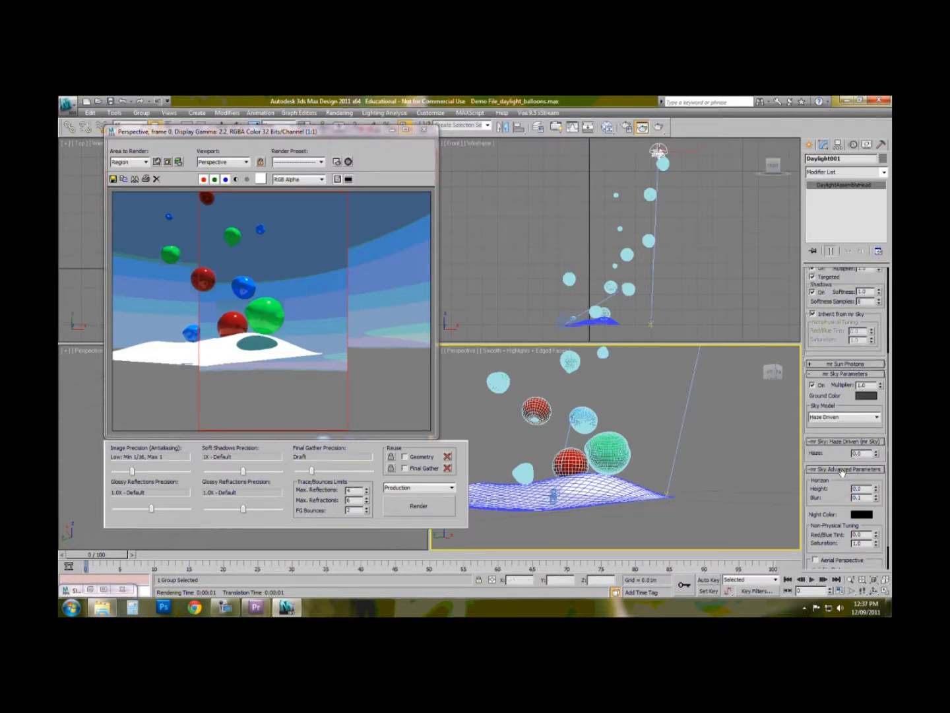
left_click(423, 125)
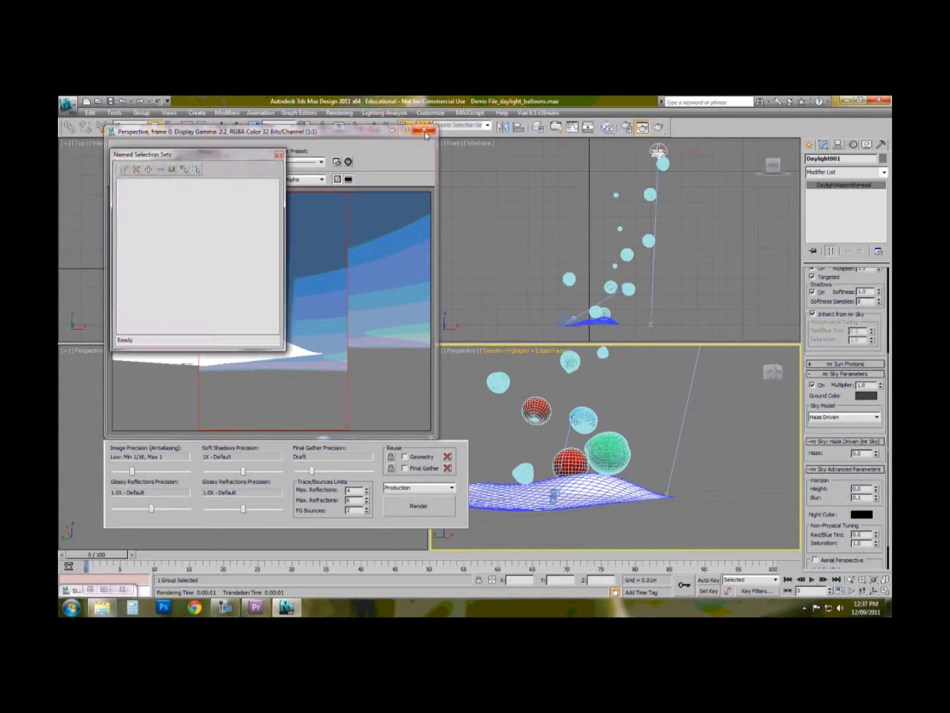
left_click(425, 130)
left_click(281, 155)
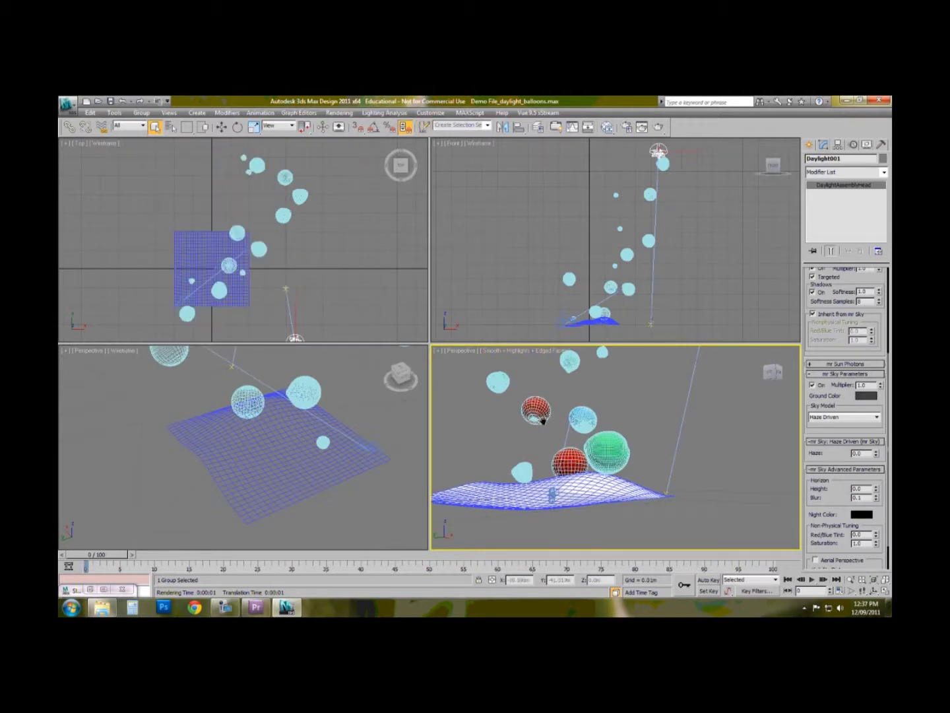
Switch the shaded Perspective viewport to Camera001, set the render area to View, and render the full frame
key("c")
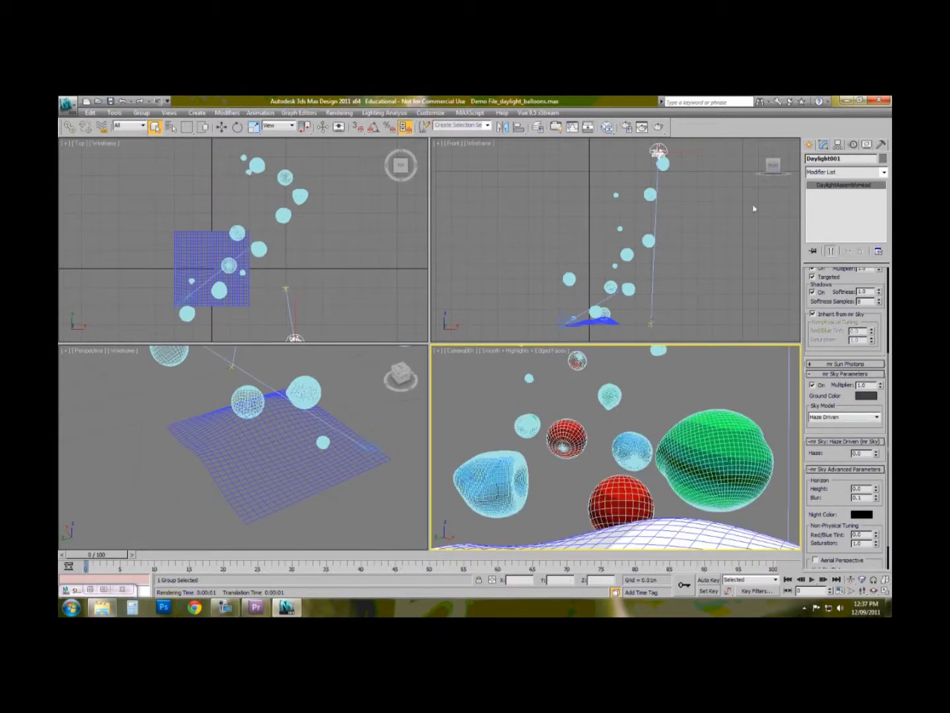
scroll(852, 394, "up", 3)
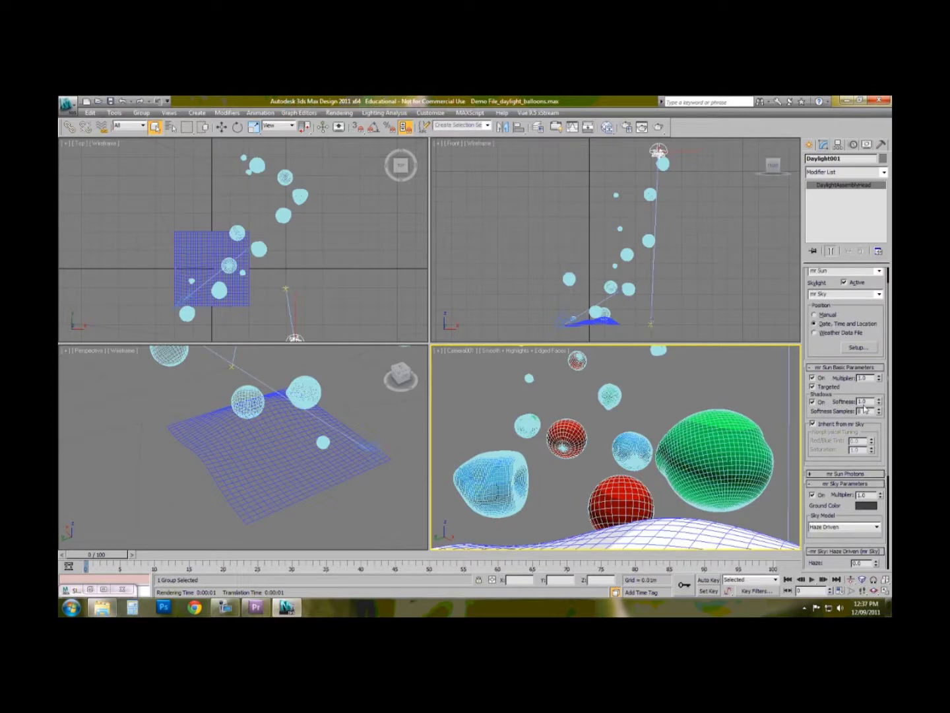
left_click(658, 127)
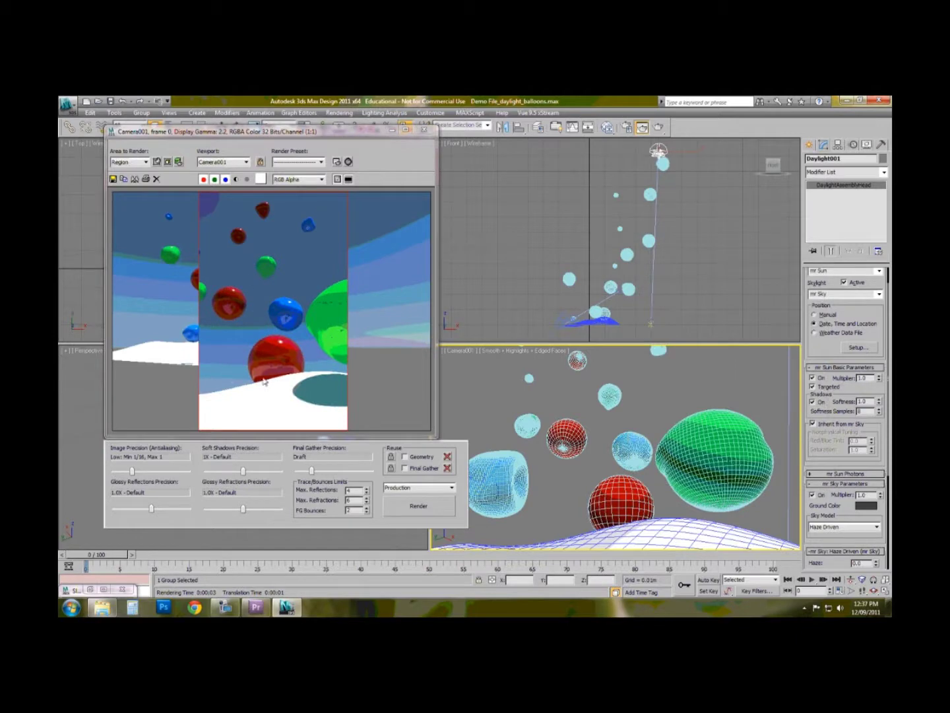
left_click(139, 163)
left_click(129, 169)
left_click(645, 129)
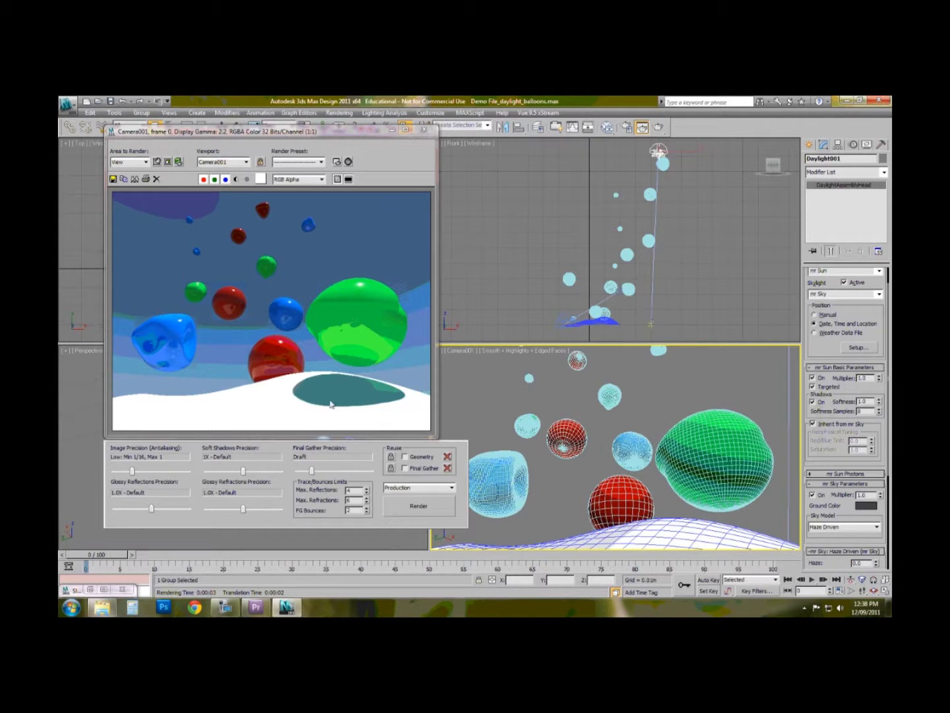
Set the mr Sun shadow softness to 10 and softness samples to 80, re-render the camera view, and close the render window
double_click(862, 401)
key("Tab")
left_click(658, 128)
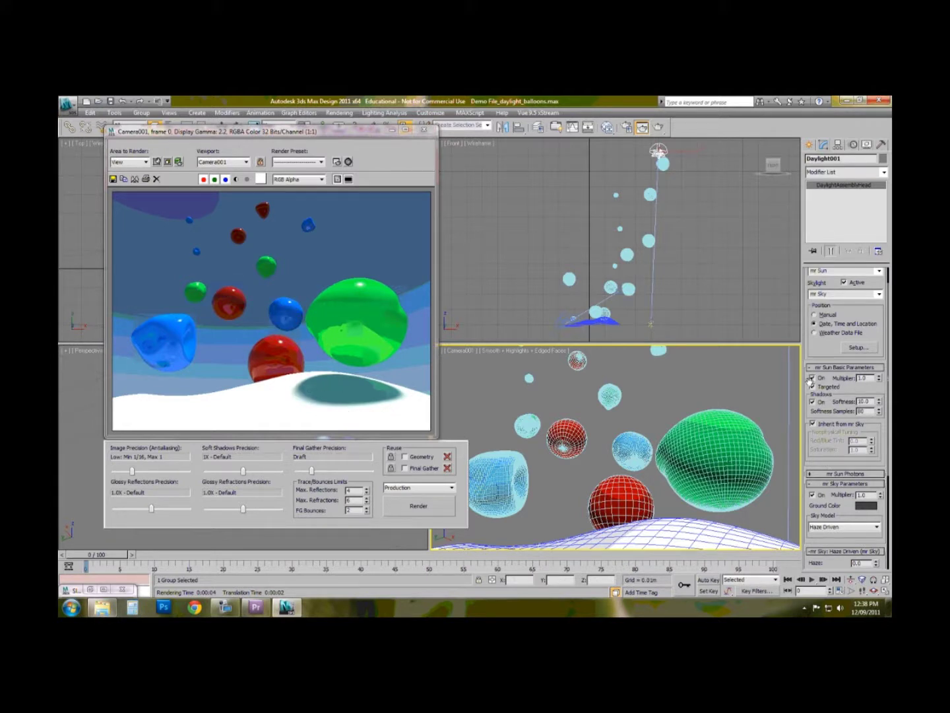
left_click(425, 128)
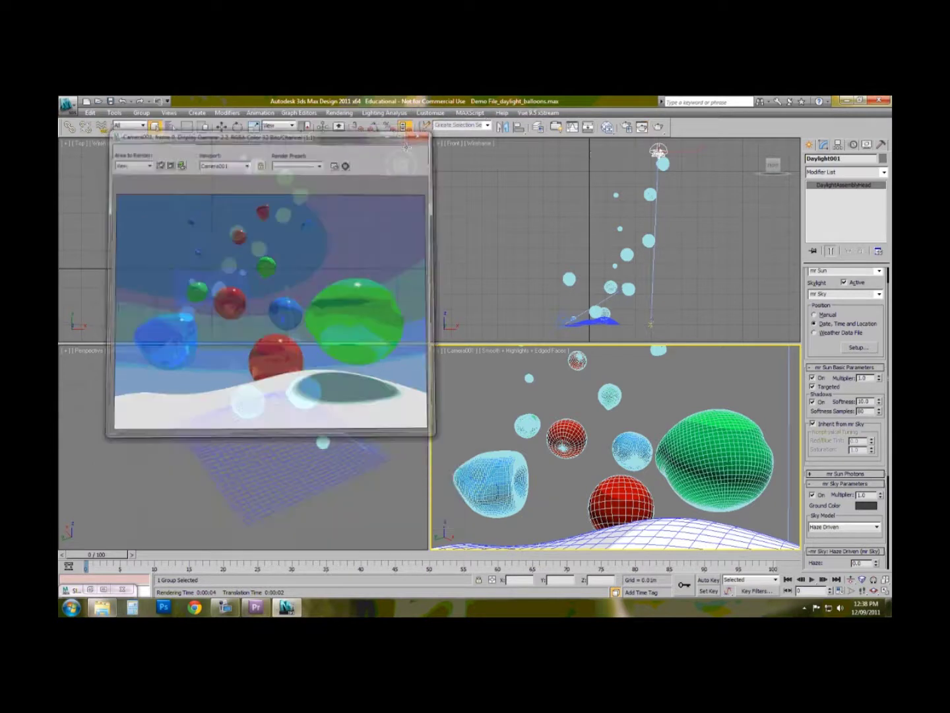
left_click(225, 607)
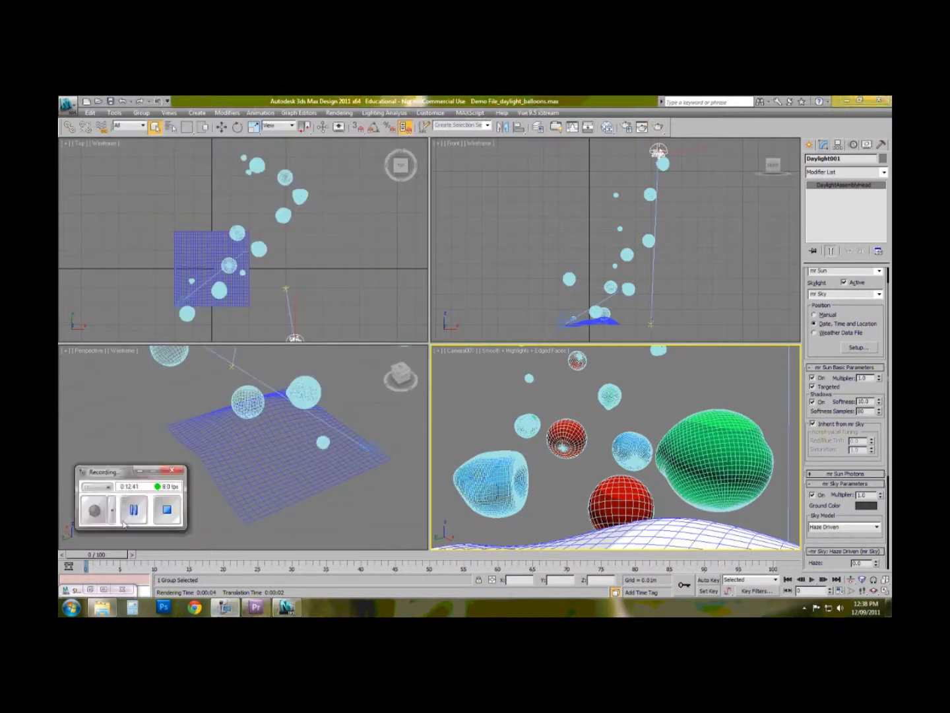
left_click(140, 470)
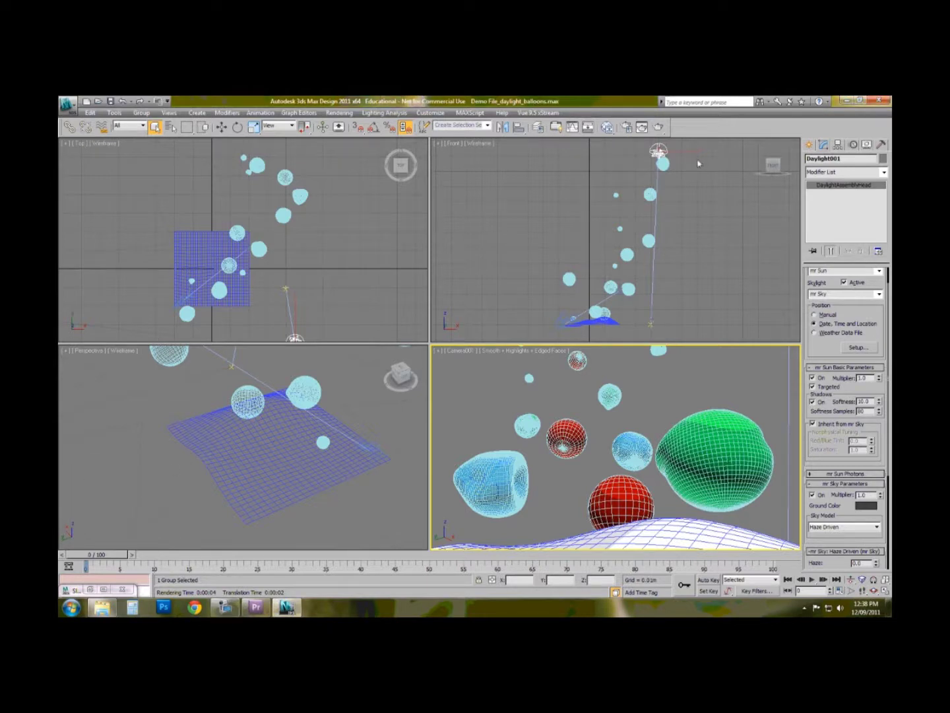
Reselect the Daylight system, open its date, time and location setup, and advance the hour to late afternoon
left_click(652, 166)
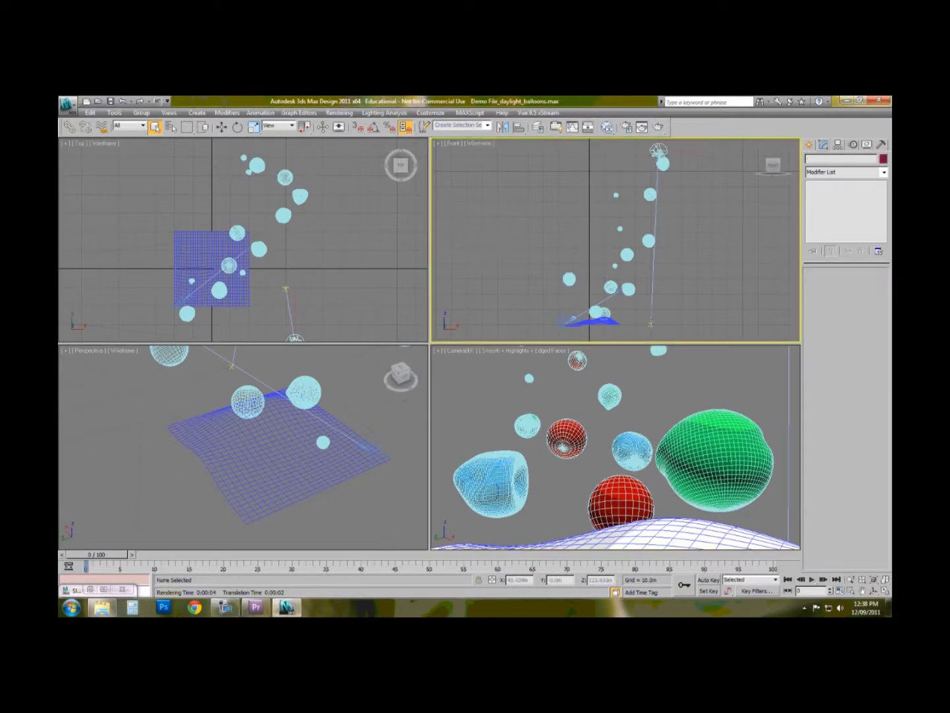
left_click(658, 150)
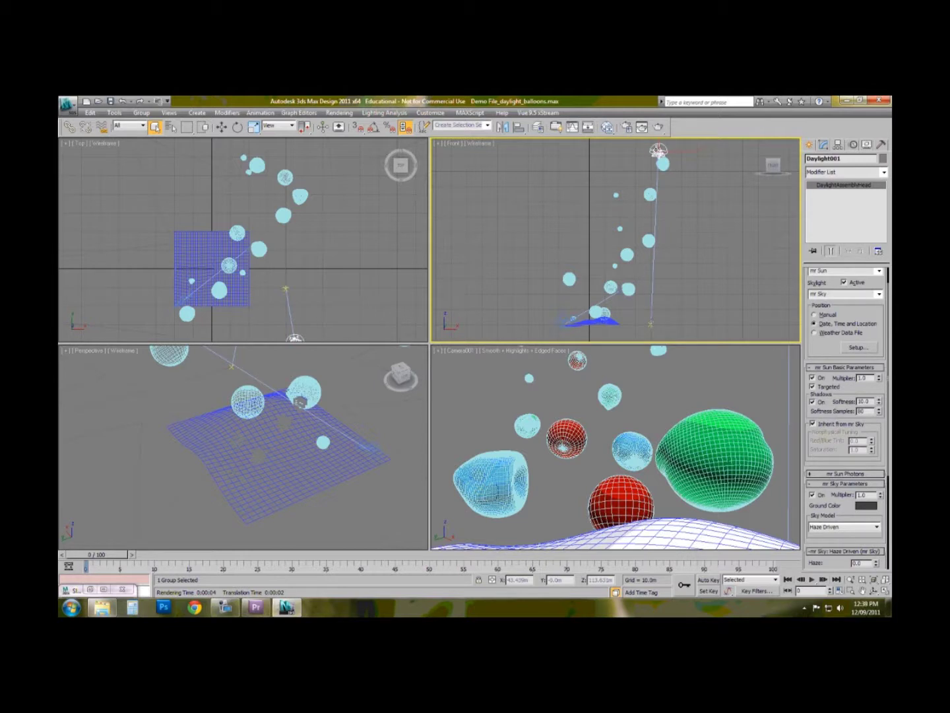
middle_click_drag(655, 178, 643, 194)
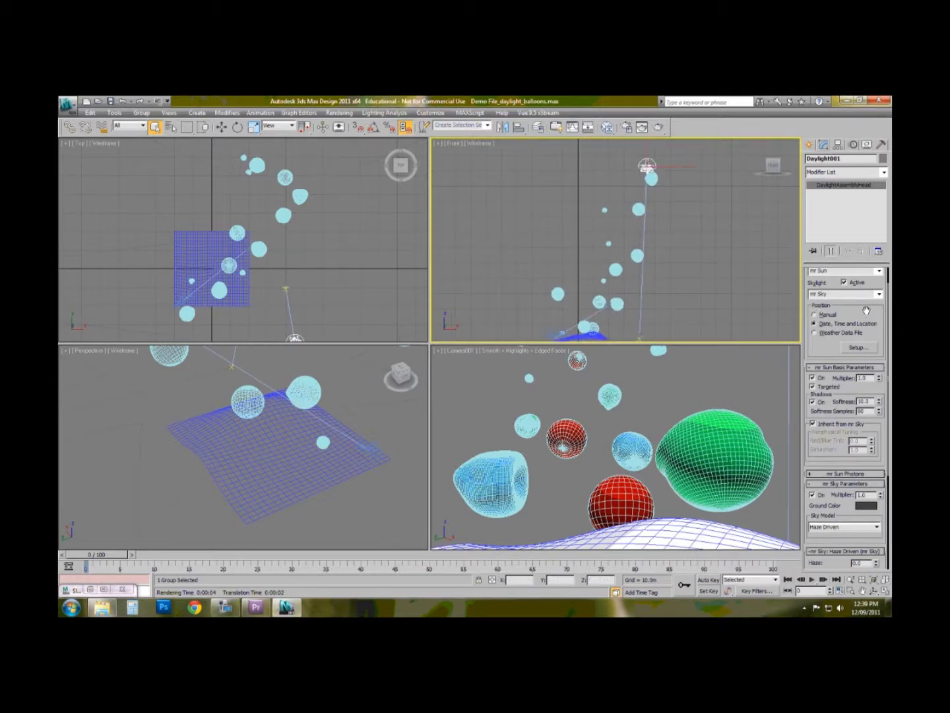
scroll(865, 311, "up", 1)
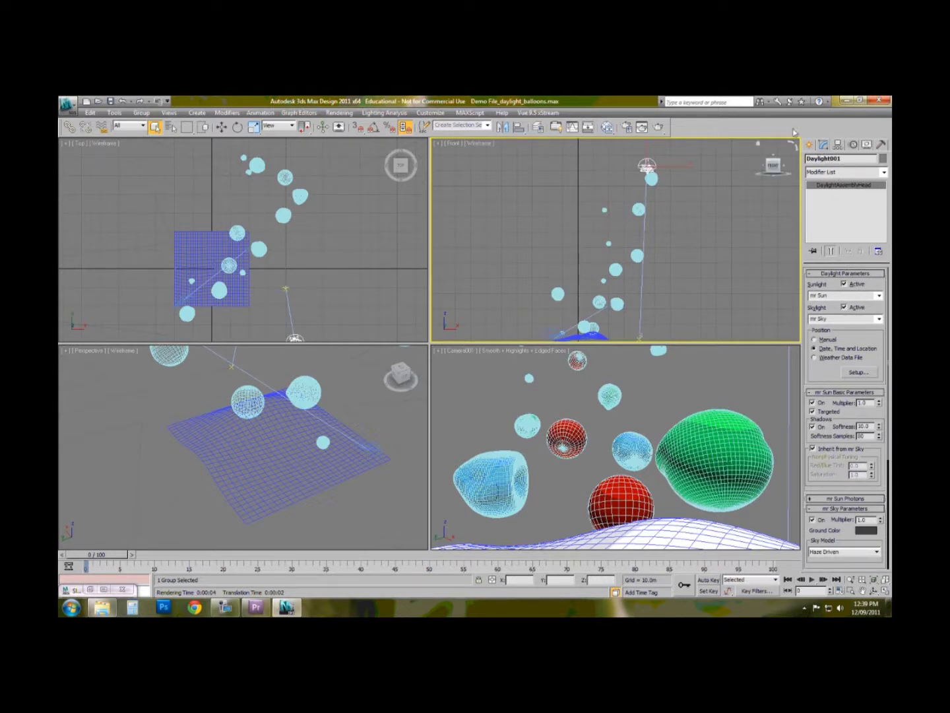
left_click(854, 373)
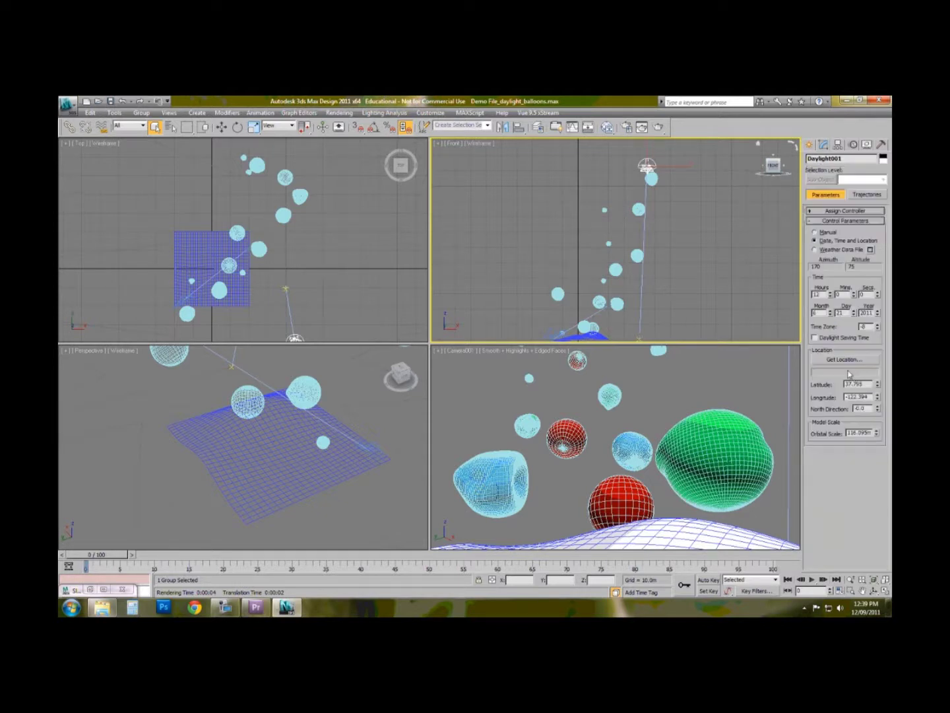
left_click_drag(830, 293, 830, 294)
left_click(831, 295)
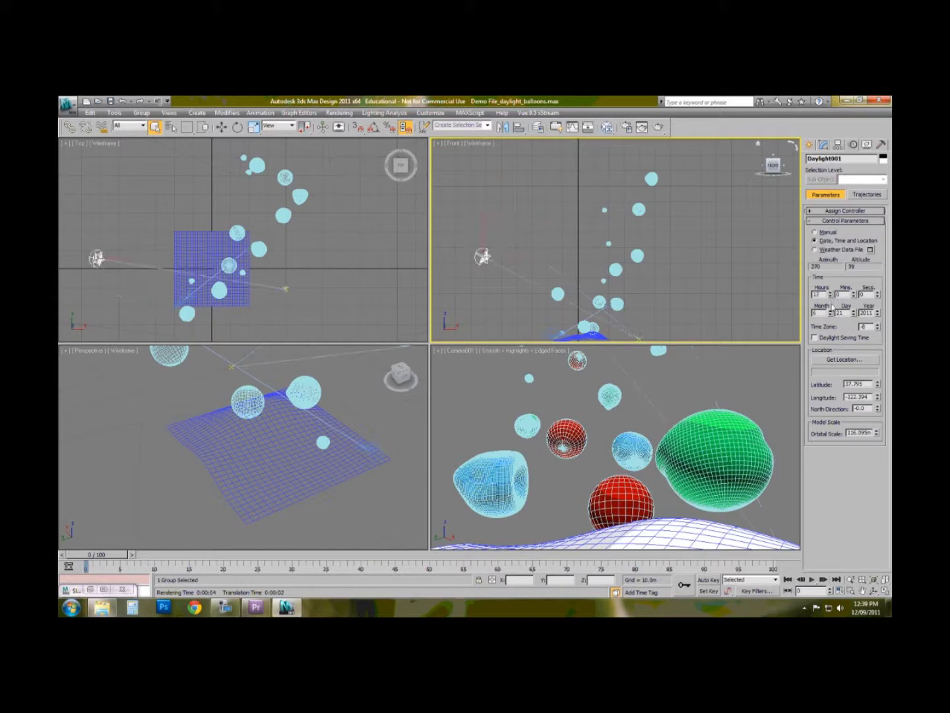
Set the Daylight system's month to 9 and its geographic location to Perth, using the Australia map
left_click_drag(829, 313, 831, 316)
left_click(833, 361)
left_click(487, 274)
left_click(442, 302)
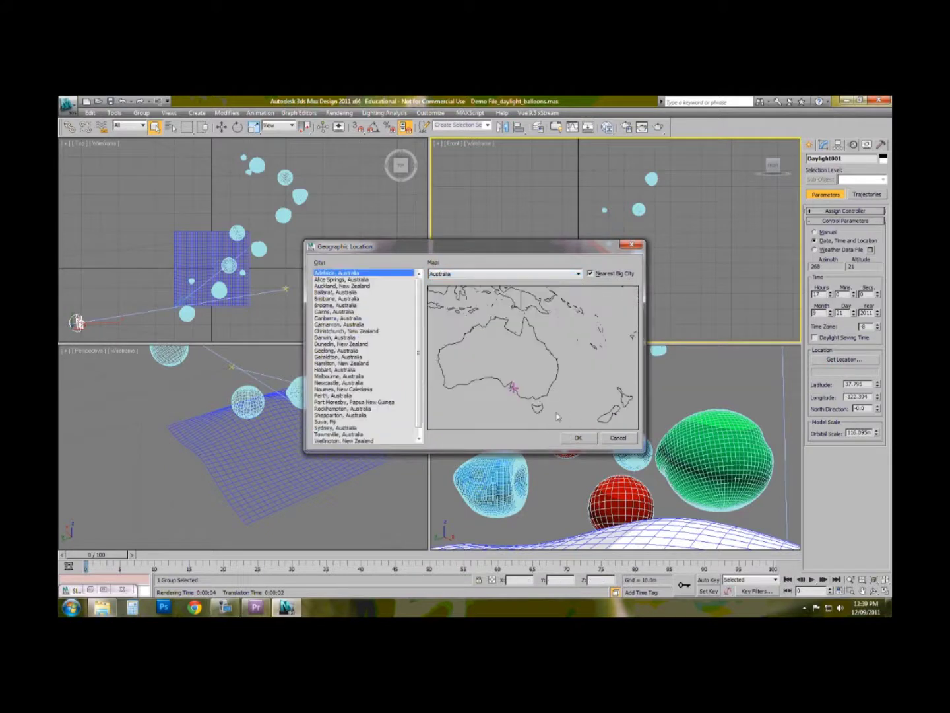
left_click(446, 380)
left_click(579, 437)
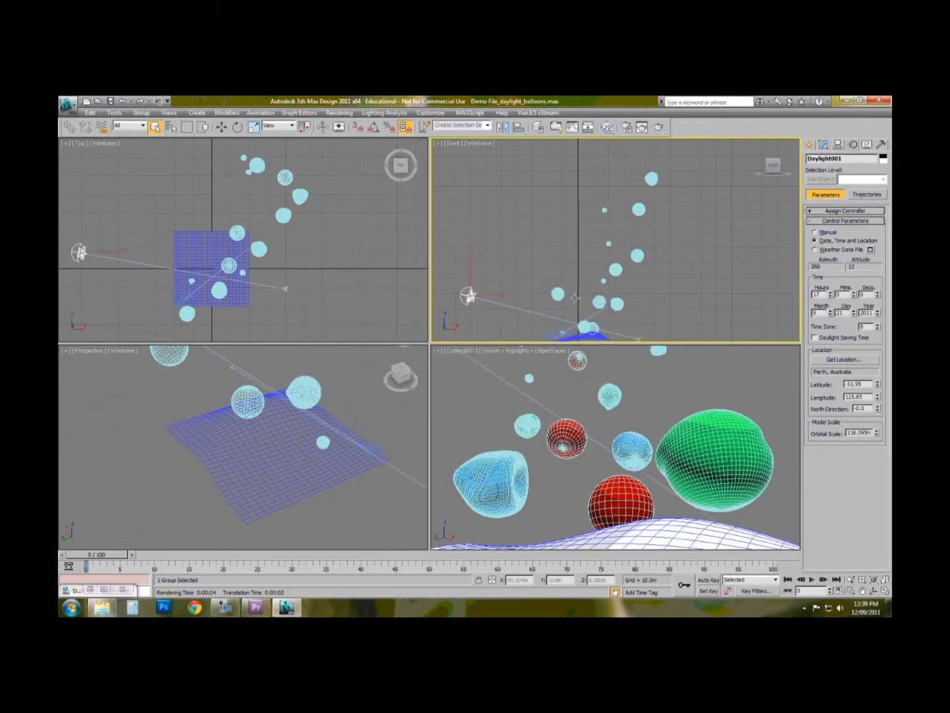
Try rotating the sun around the scene by changing the Daylight system's north direction
scroll(318, 210, "down", 5)
middle_click_drag(329, 223, 304, 246)
key("g")
scroll(295, 223, "down", 5)
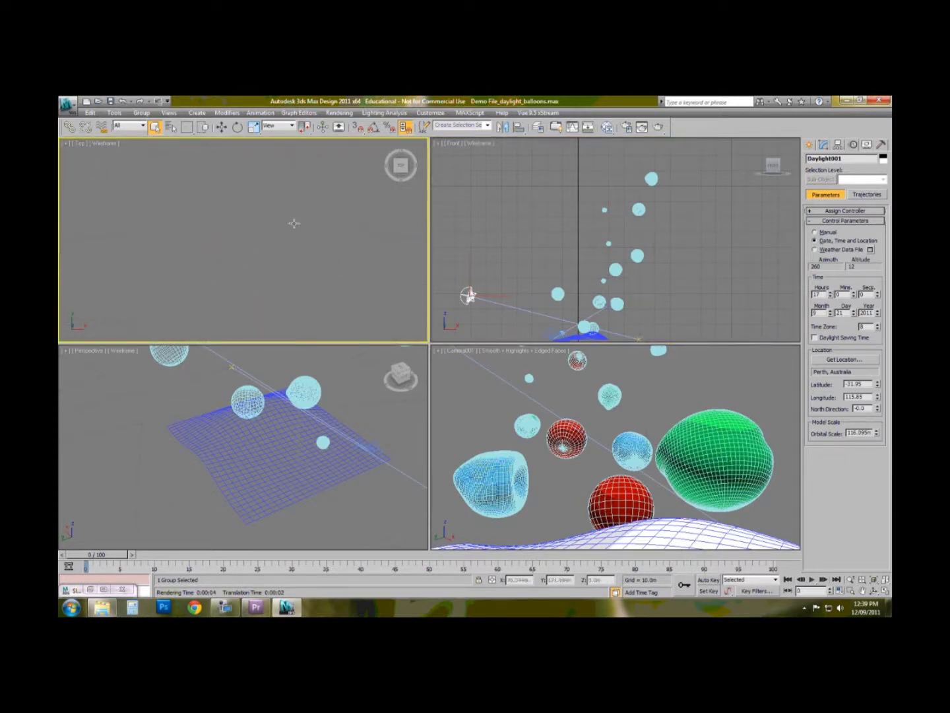
scroll(280, 134, "up", 5)
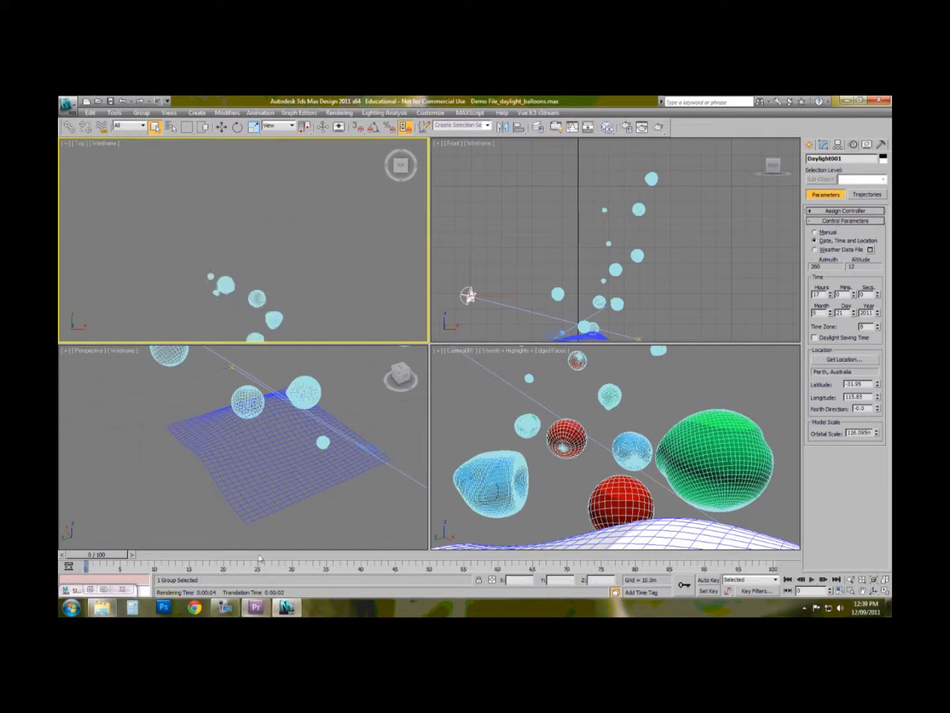
middle_click_drag(314, 300, 272, 191)
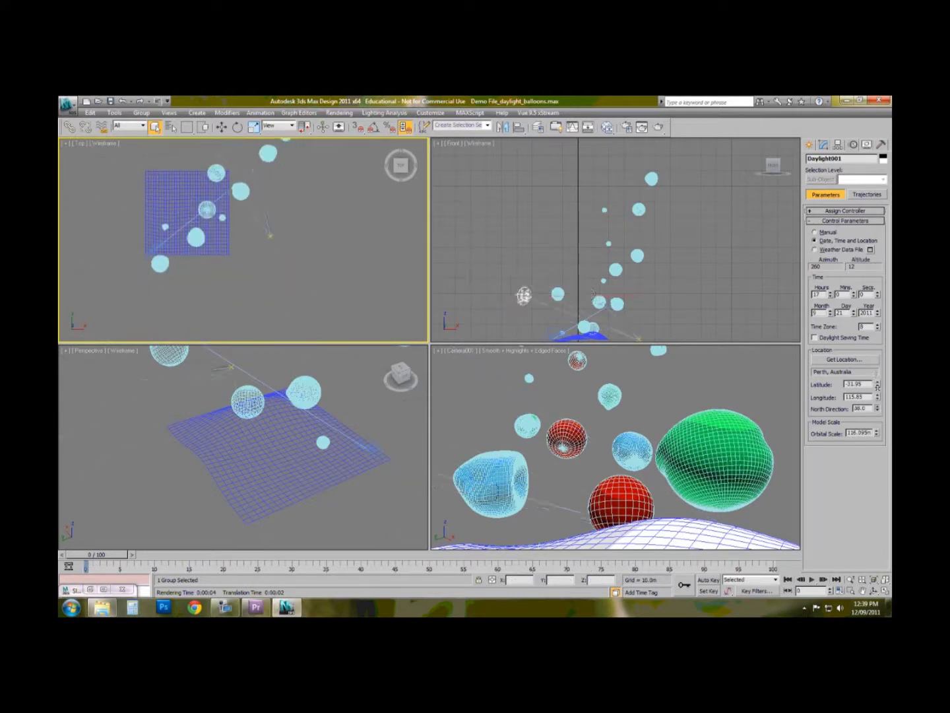
left_click_drag(878, 408, 878, 396)
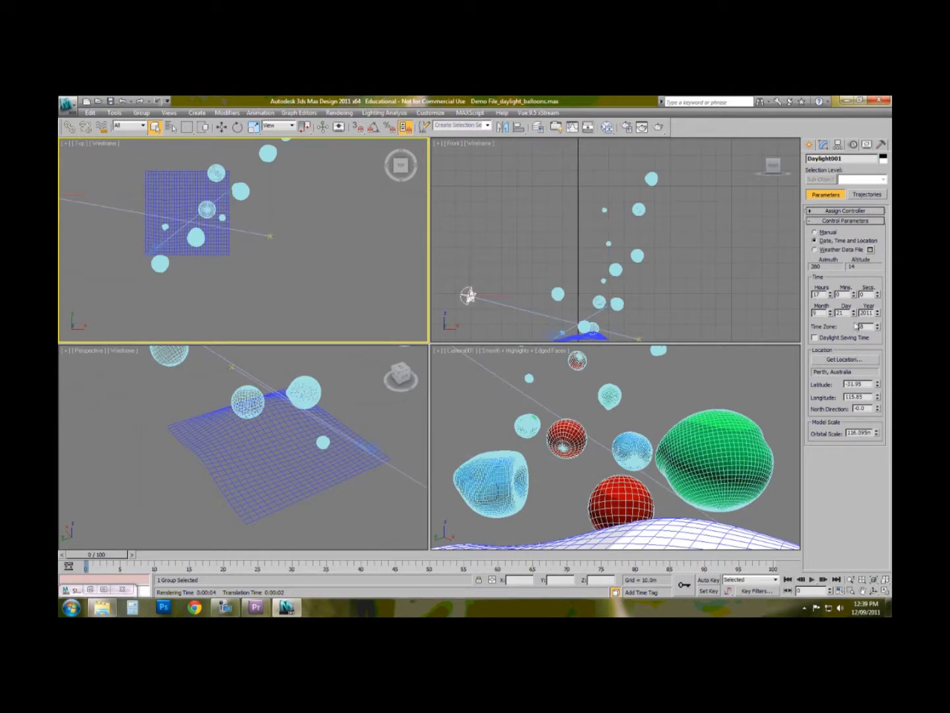
Set the Daylight hour to 15 and render the Camera001 view
left_click_drag(833, 294, 830, 299)
right_click(768, 361)
left_click(658, 127)
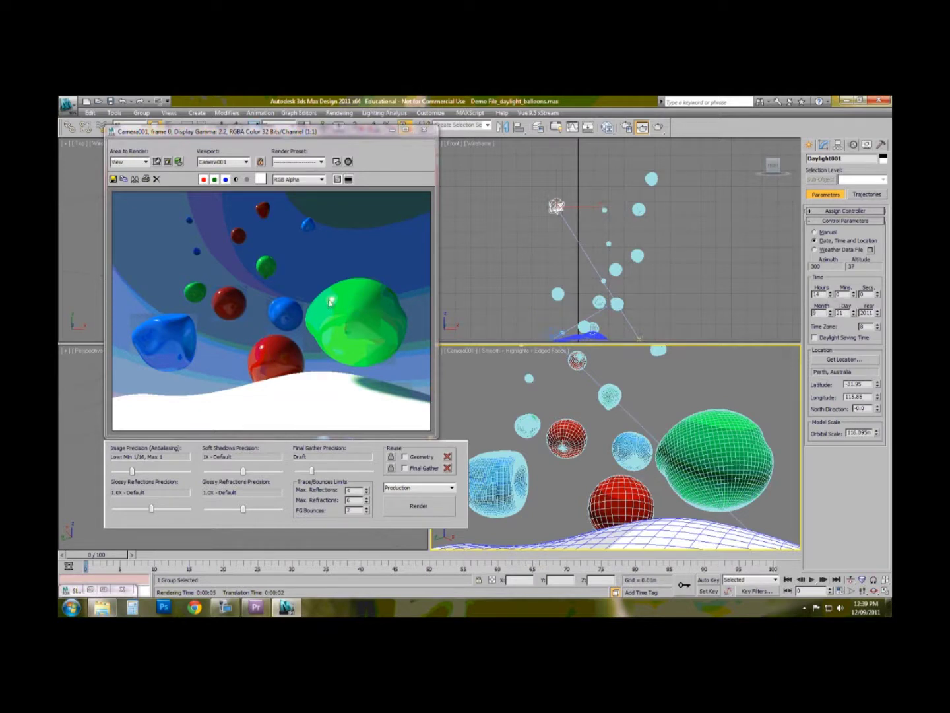
Set the mr Photographic Exposure Control's exposure value to 14.5 EV and re-render the camera view
left_click(349, 162)
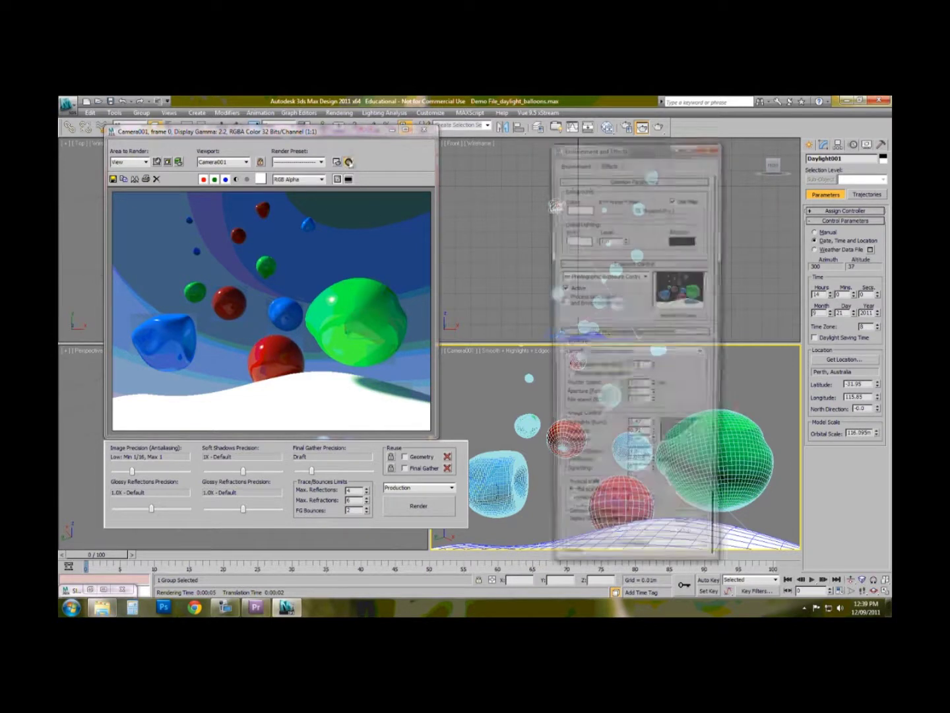
type("14.5")
key("Return")
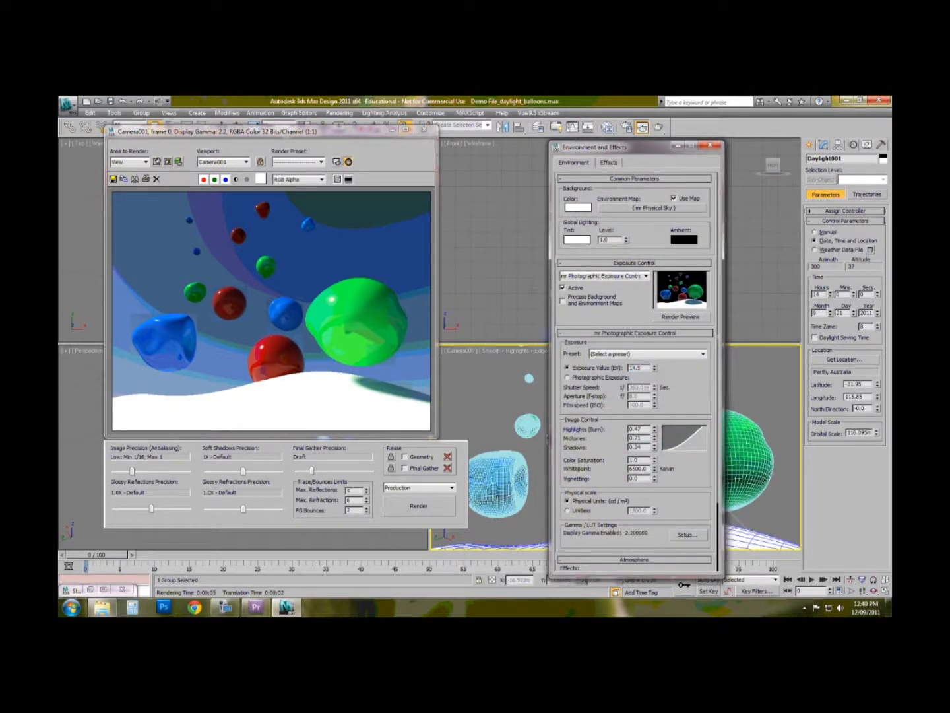
left_click(660, 126)
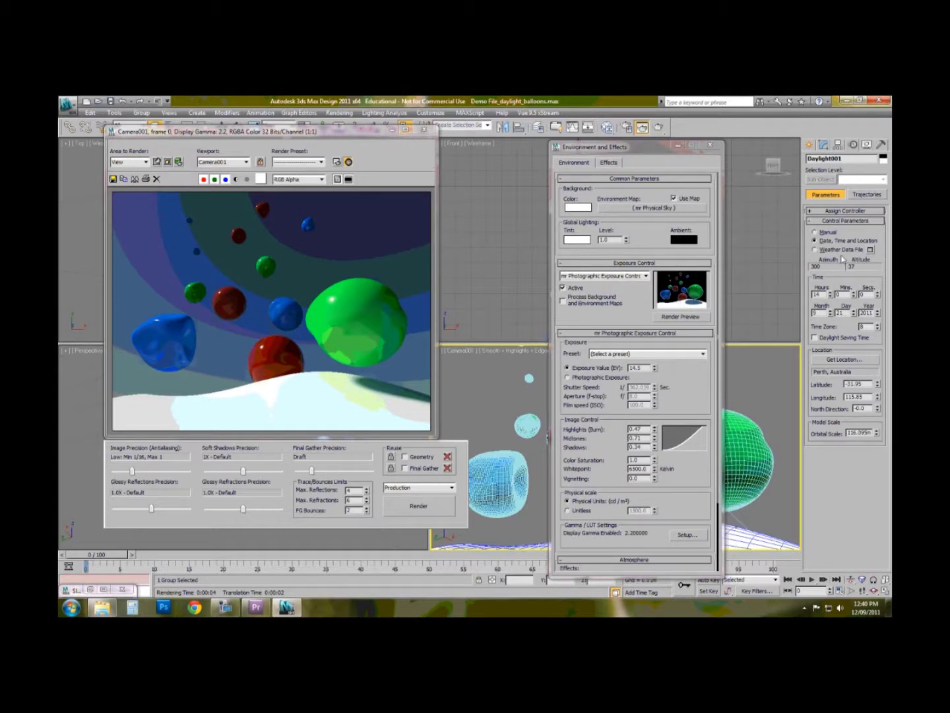
Look over the render setup and the environment exposure settings, and close both dialogs
left_click_drag(638, 147, 621, 144)
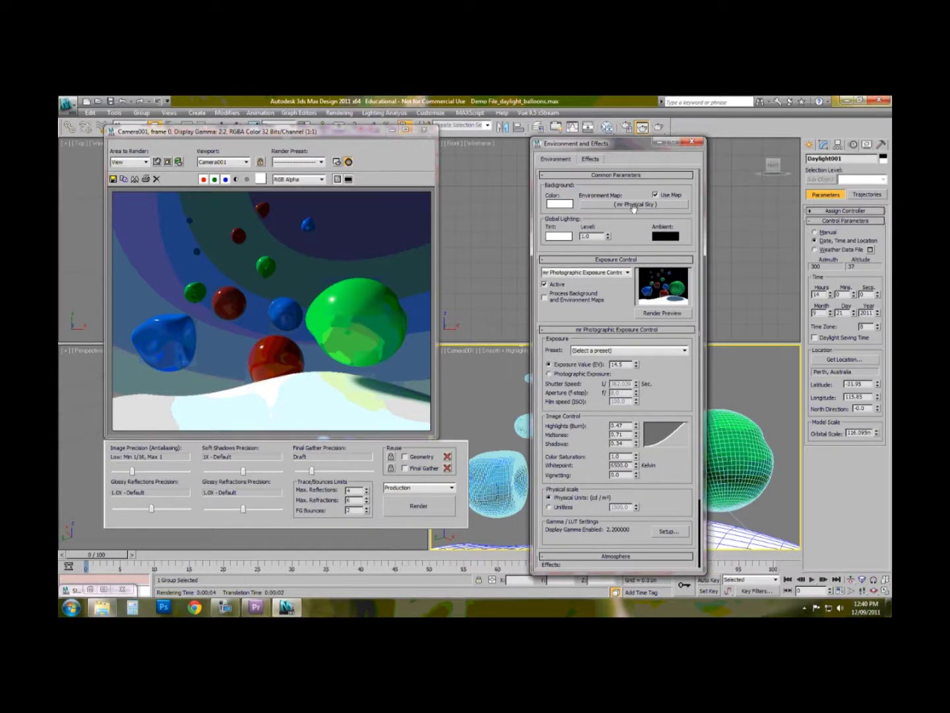
left_click(336, 161)
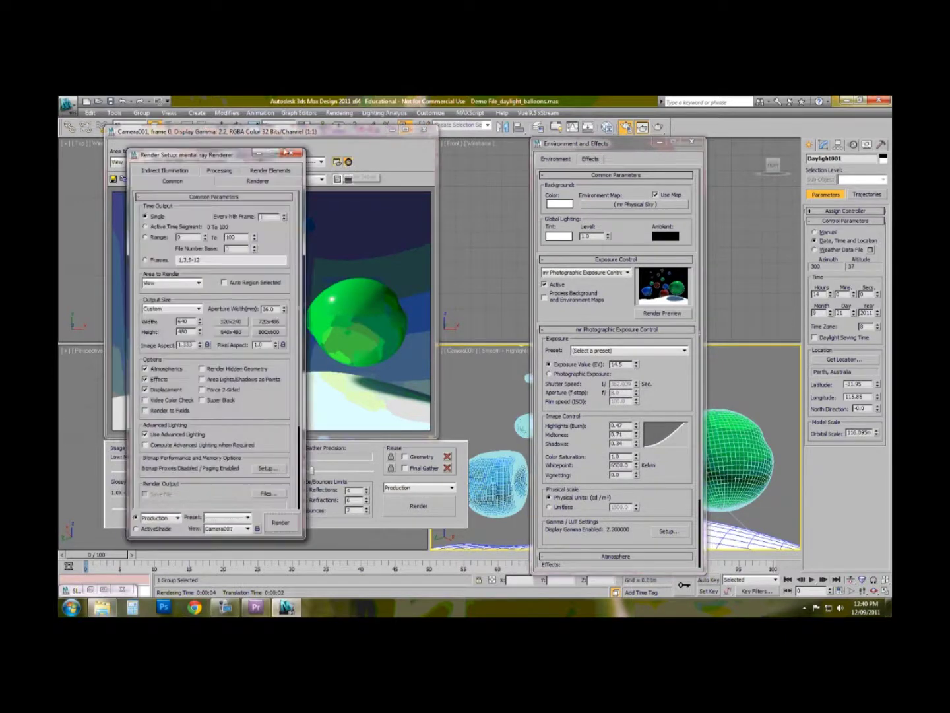
left_click(336, 162)
left_click(349, 162)
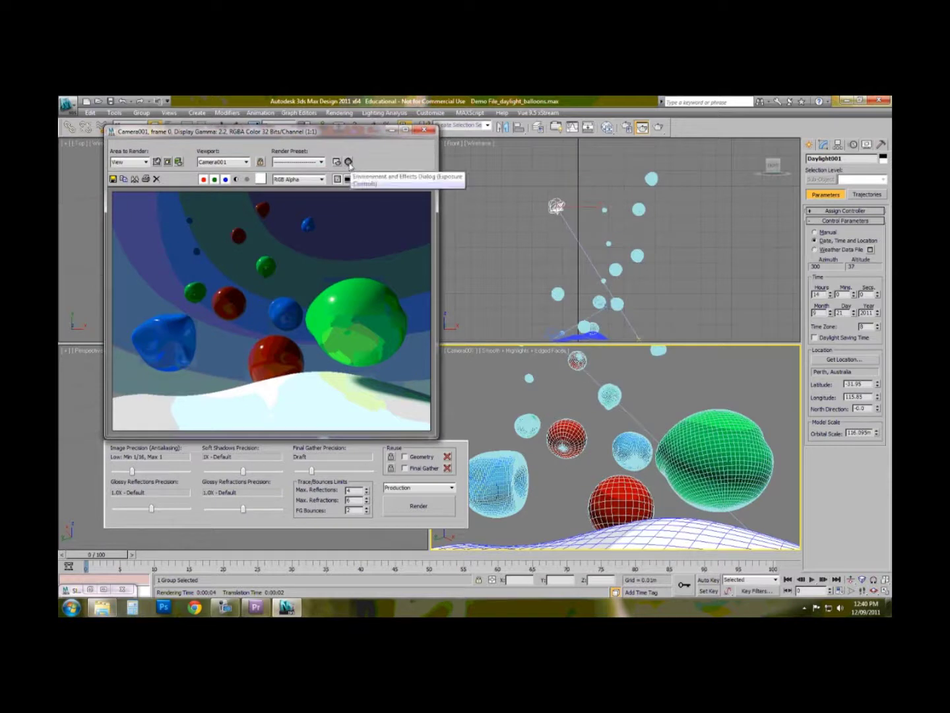
left_click(349, 163)
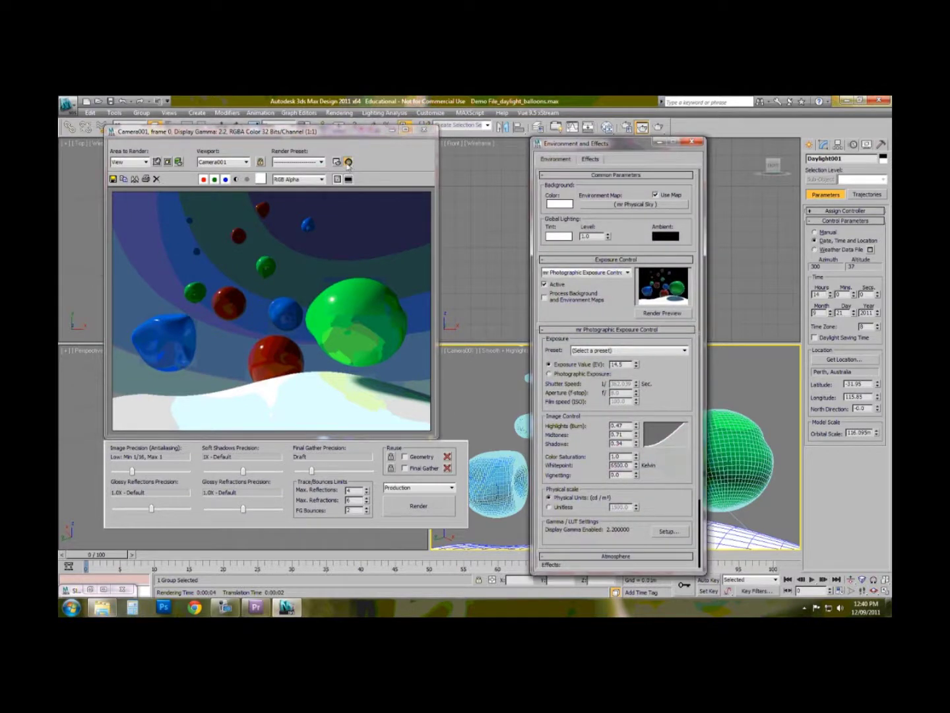
scroll(615, 306, "down", 2)
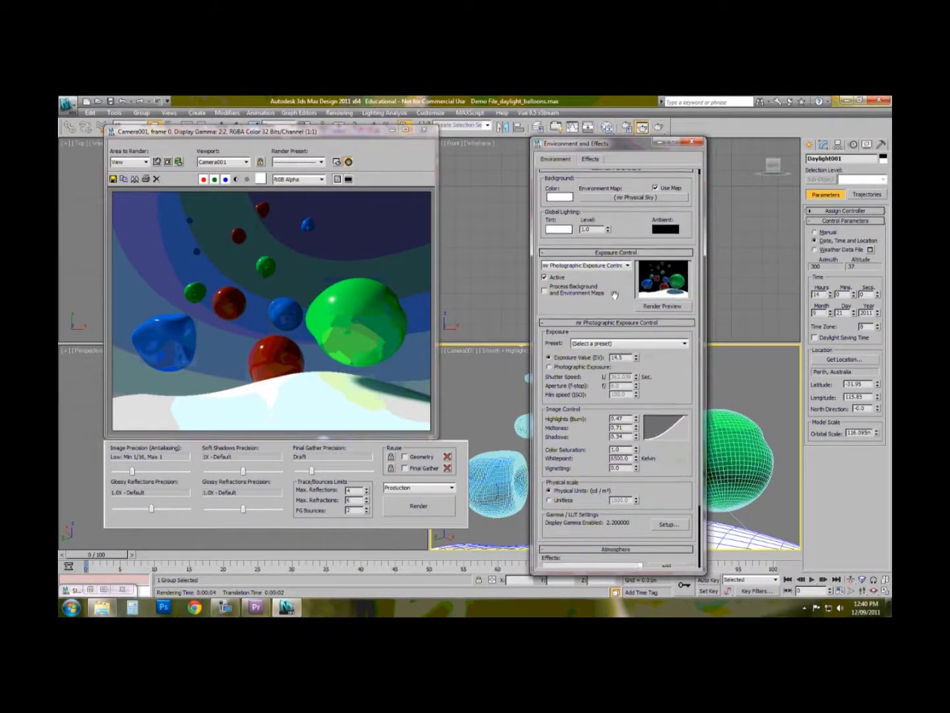
left_click(853, 508)
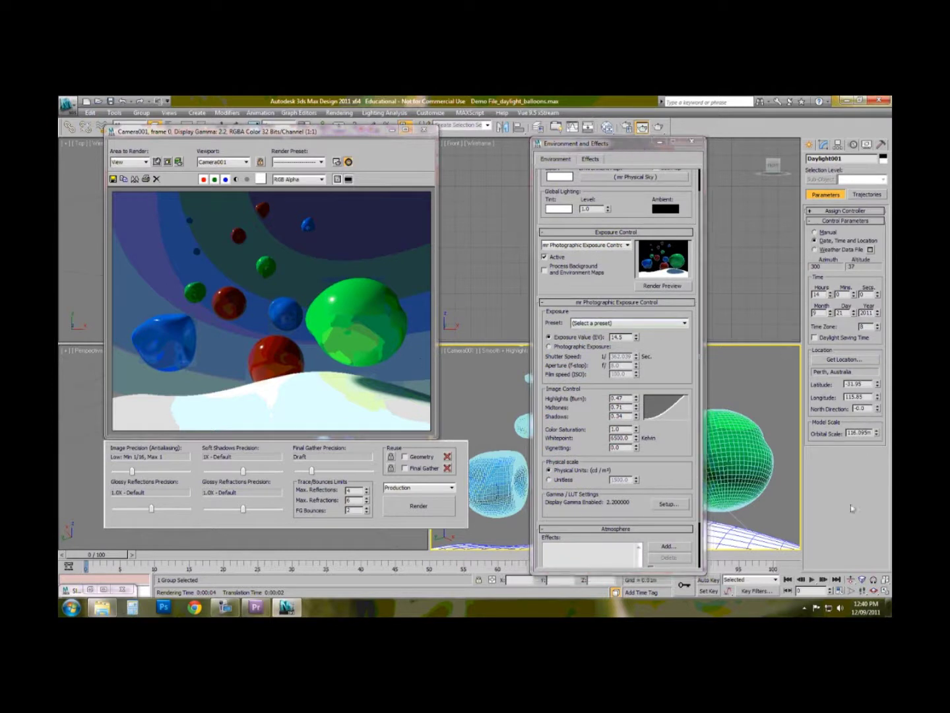
left_click(691, 140)
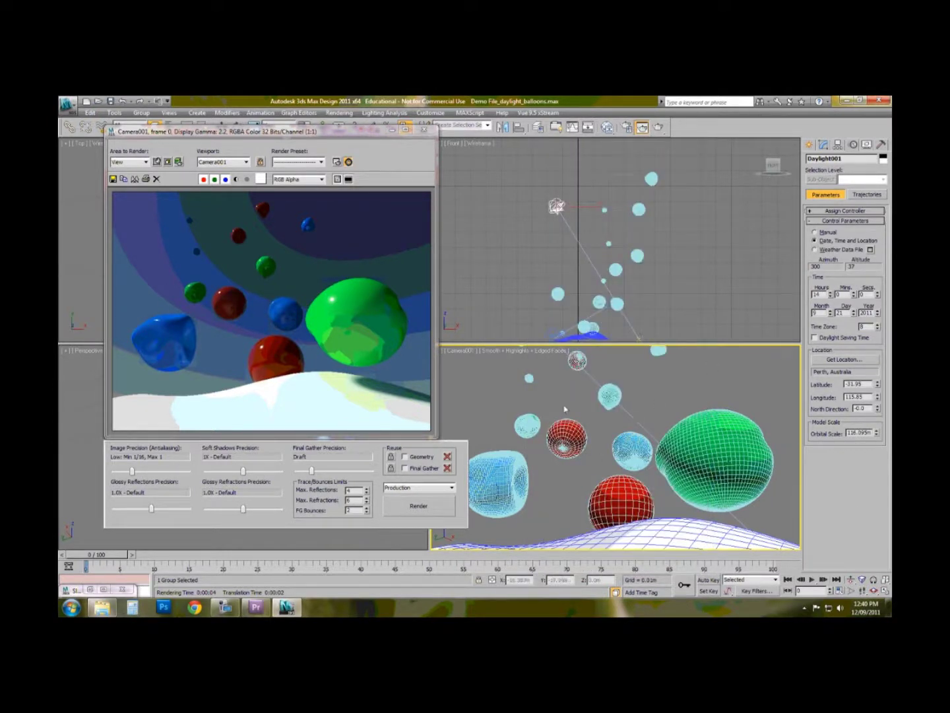
Set the Daylight system's hour to 13
double_click(830, 296)
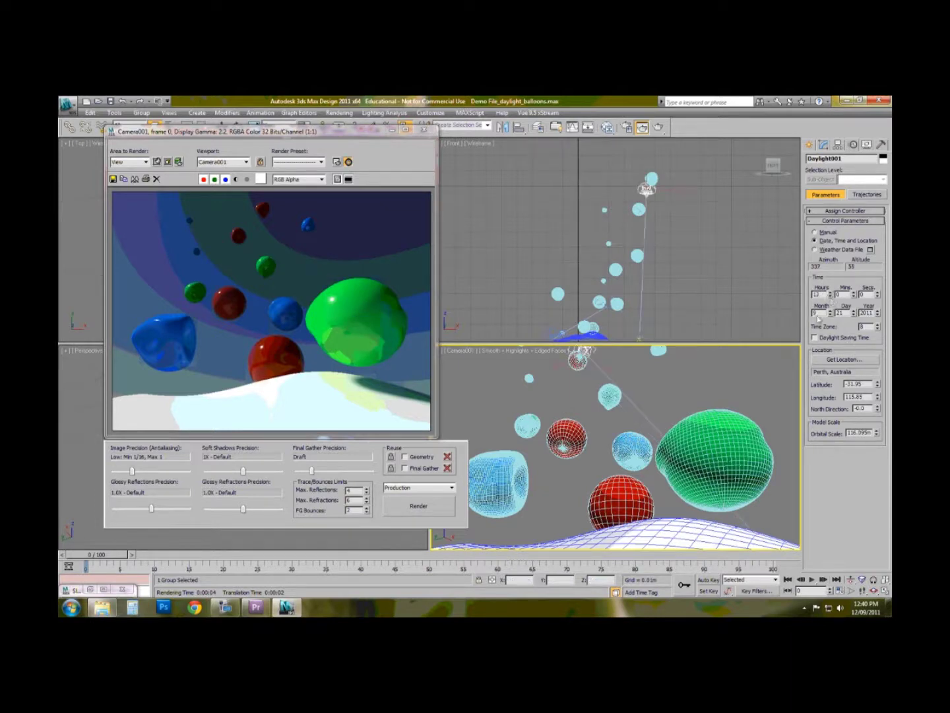